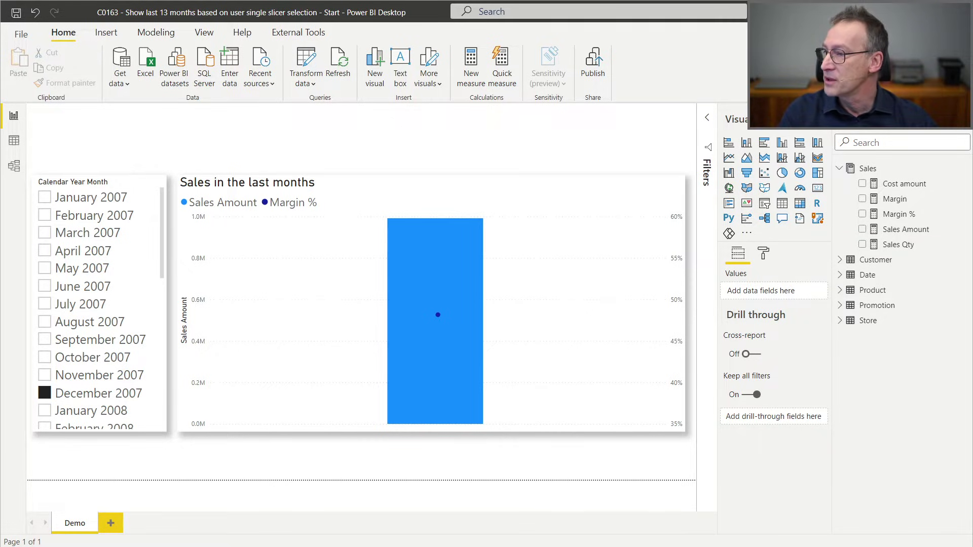
# Examine the fields used by the month slicer and the sales chart, and the relationships between the Sales and Date tables
pyautogui.click(96, 178)
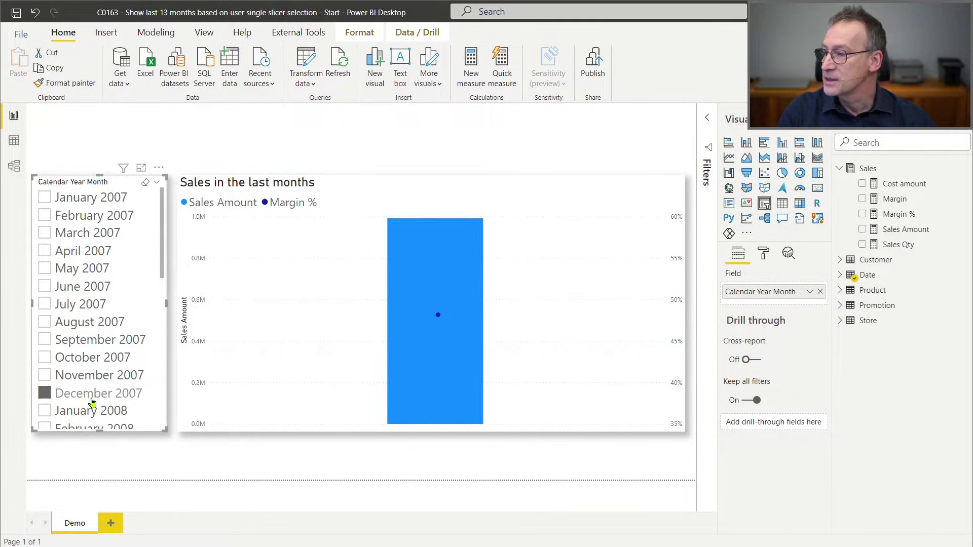
pyautogui.click(400, 185)
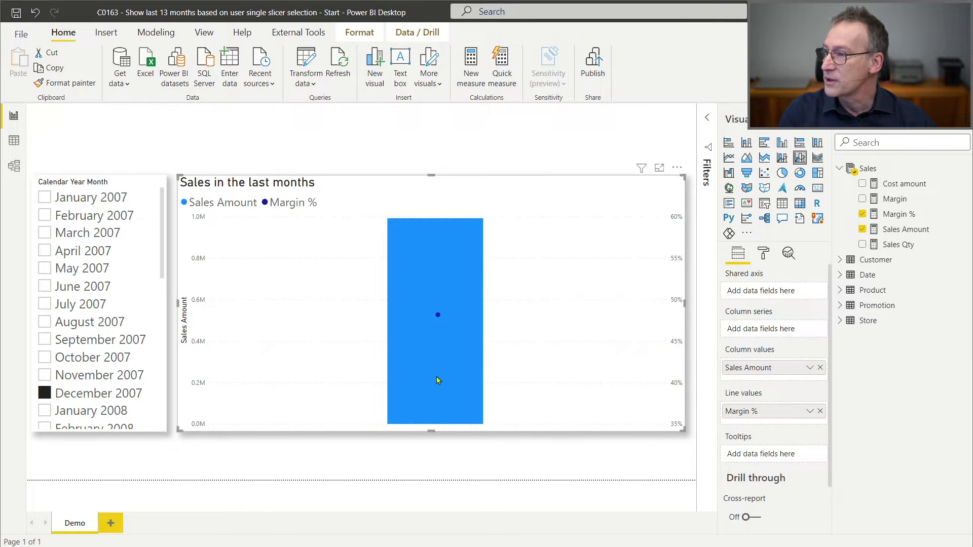
pyautogui.click(16, 166)
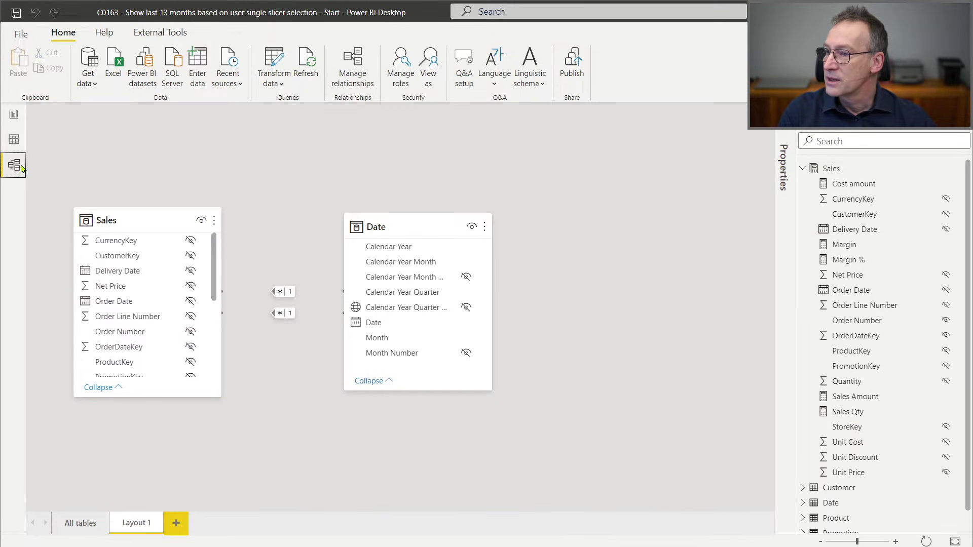
pyautogui.click(79, 523)
pyautogui.click(135, 526)
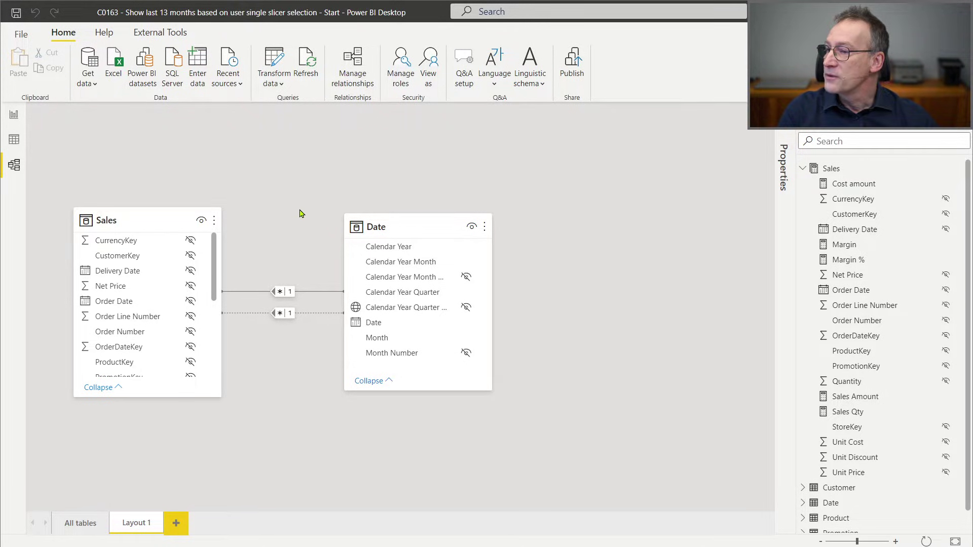
pyautogui.click(19, 118)
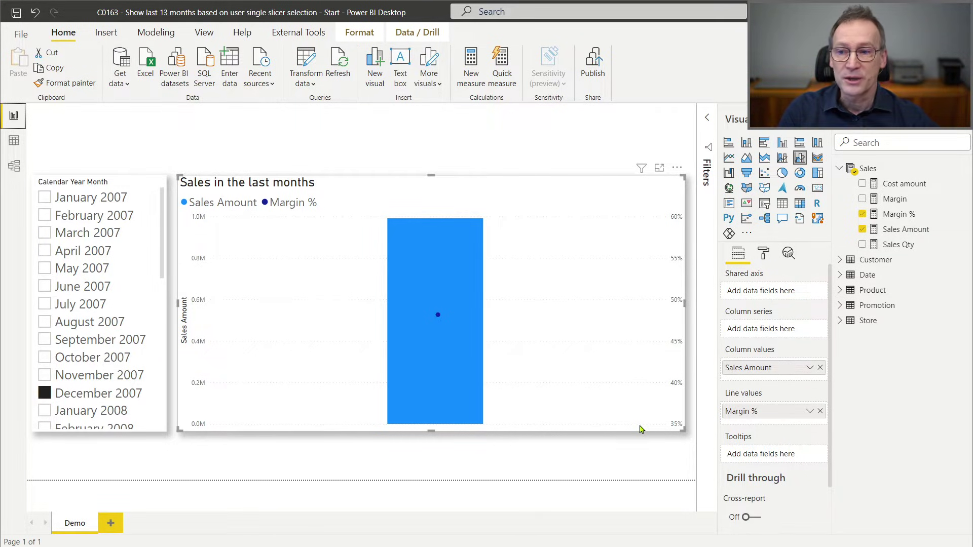
# Add Calendar Year Month from the Date table to the sales chart's shared axis and filter the slicer to October 2007
pyautogui.click(841, 276)
pyautogui.moveTo(912, 306); pyautogui.dragTo(449, 341)
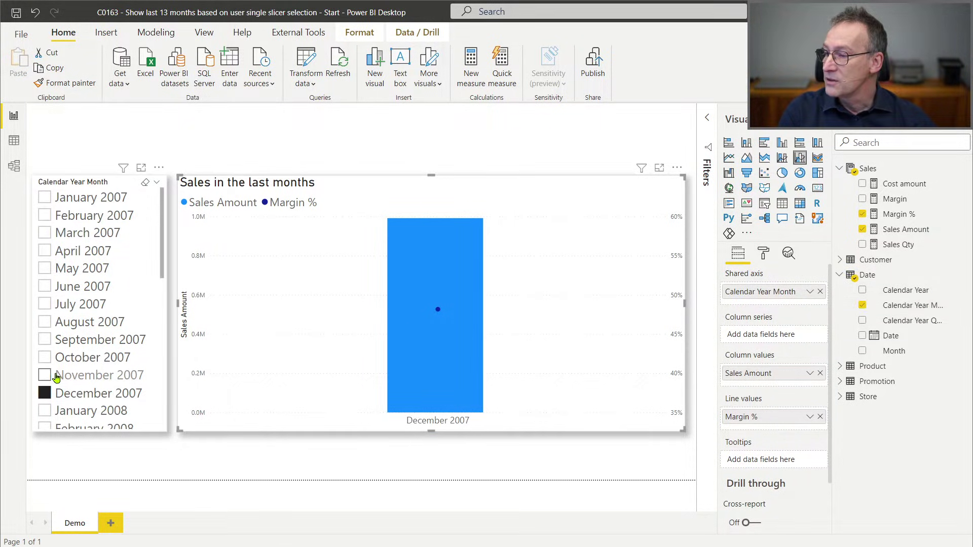
pyautogui.click(72, 378)
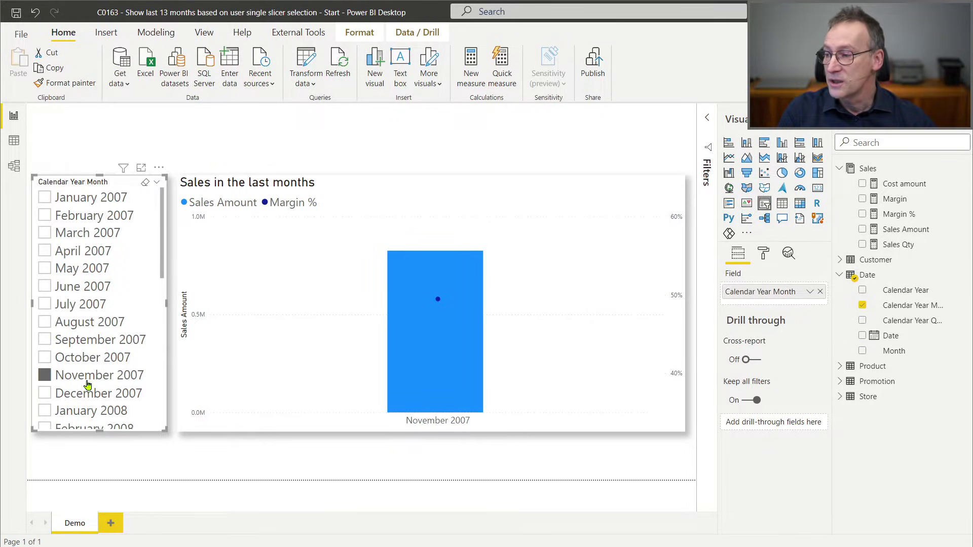
pyautogui.click(79, 358)
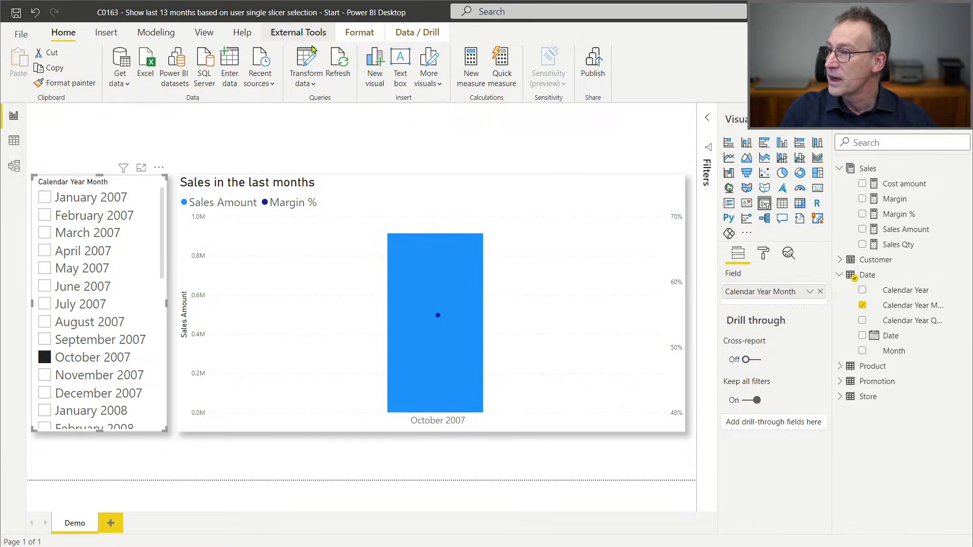
# Create a calculated table with the formula Previous Date = 'Date'
pyautogui.click(156, 32)
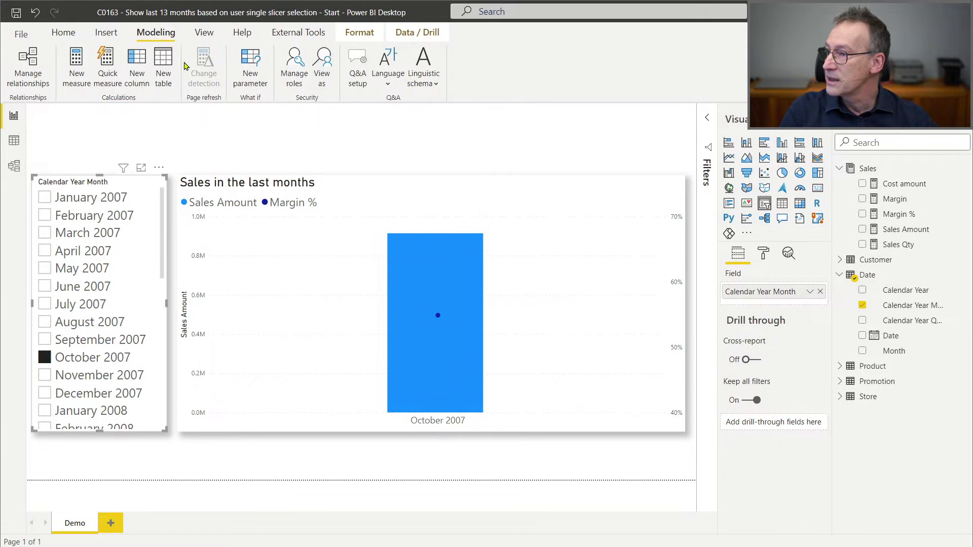
pyautogui.click(160, 60)
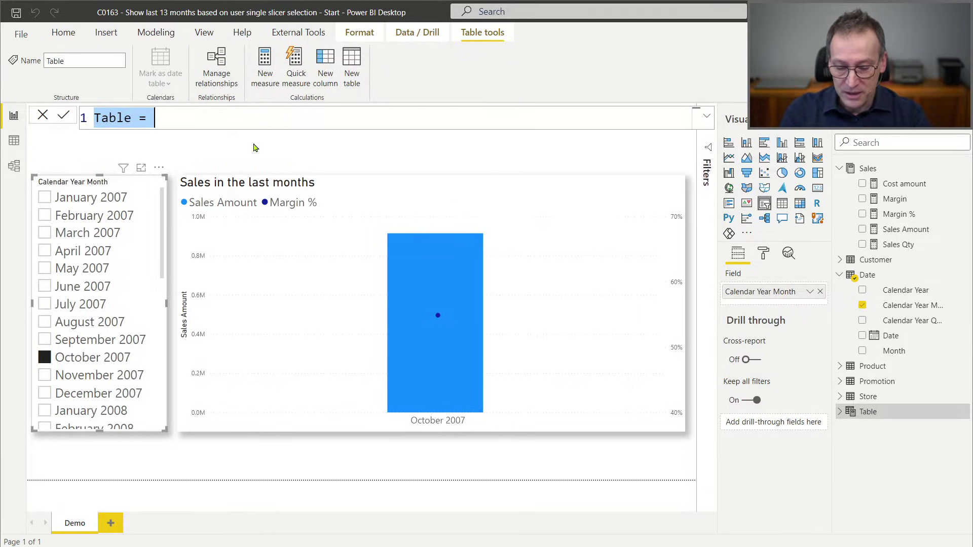
pyautogui.write('Previous')
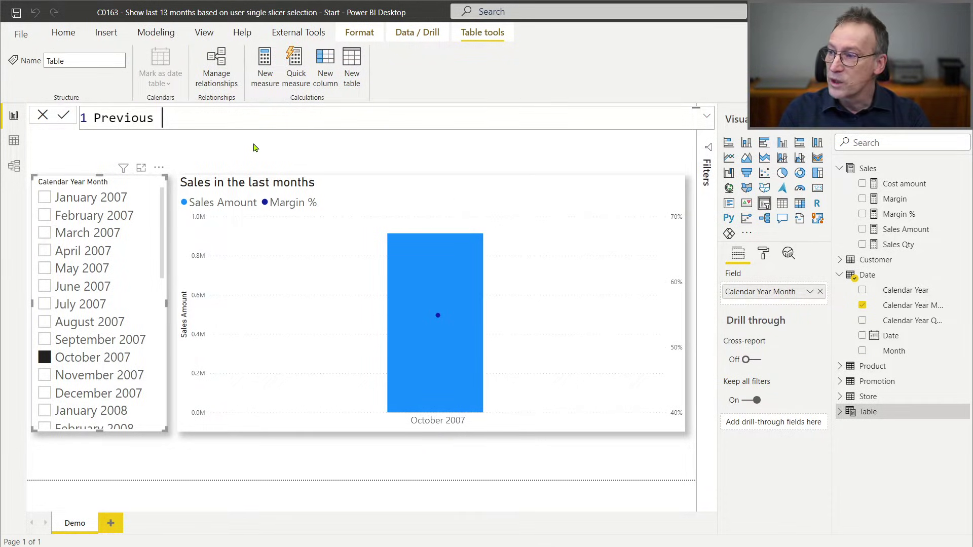
pyautogui.write(' Date')
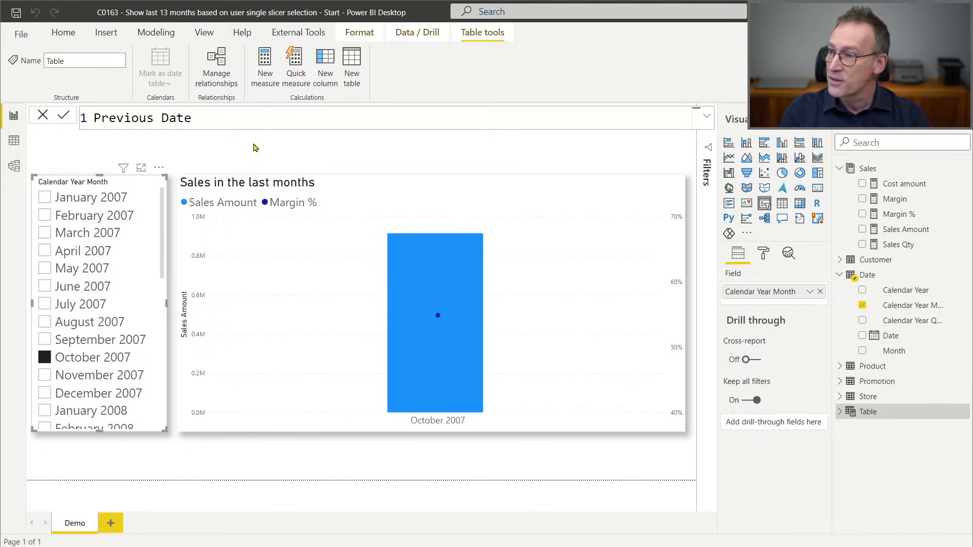
pyautogui.write(" = '")
pyautogui.write('Date')
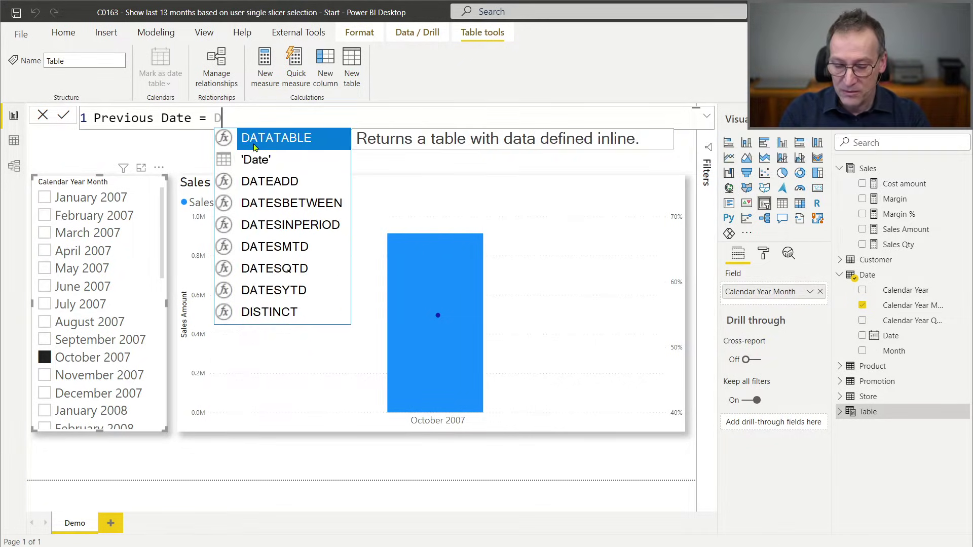
pyautogui.press('Tab')
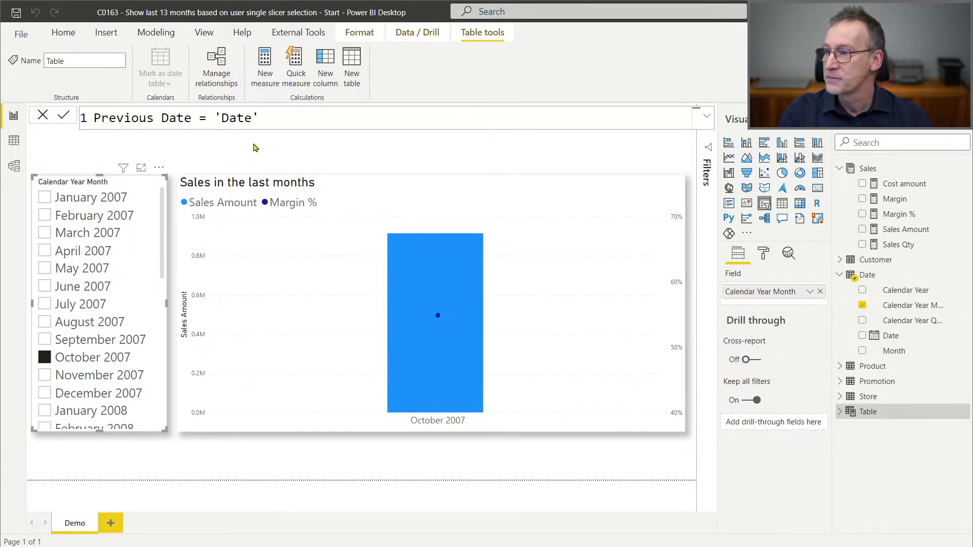
pyautogui.press('Return')
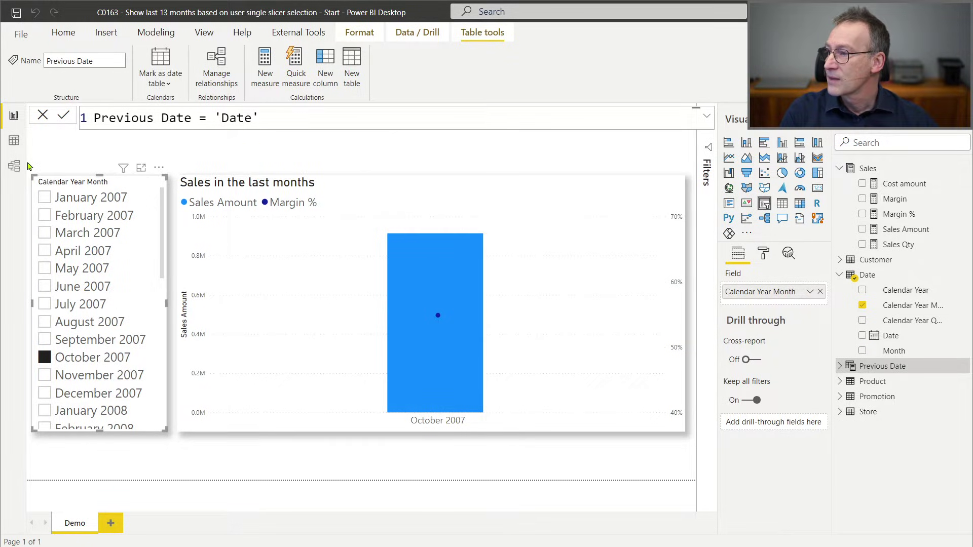
# Place the Previous Date table beside the Date table in the Layout 1 model diagram
pyautogui.click(14, 165)
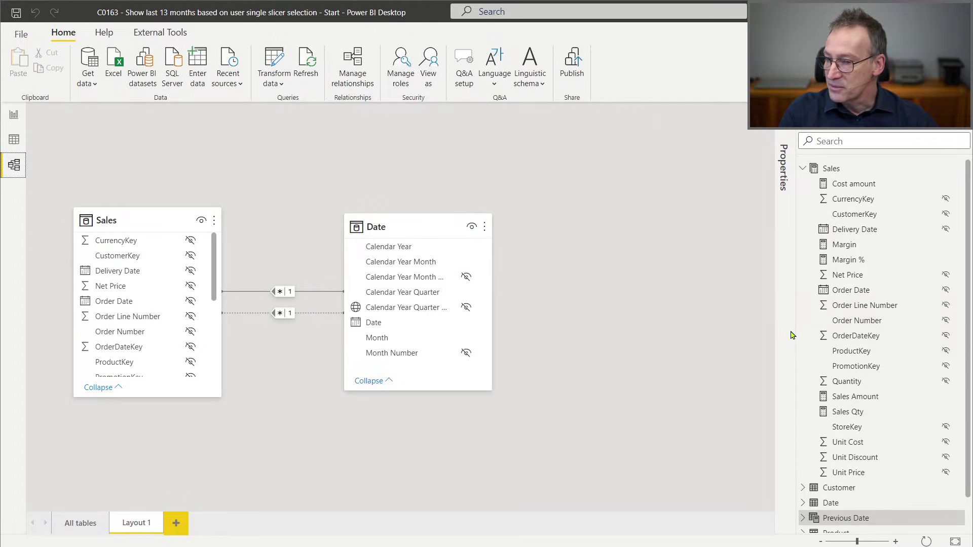
pyautogui.scroll(-1, 859, 499)
pyautogui.moveTo(861, 480); pyautogui.dragTo(632, 224)
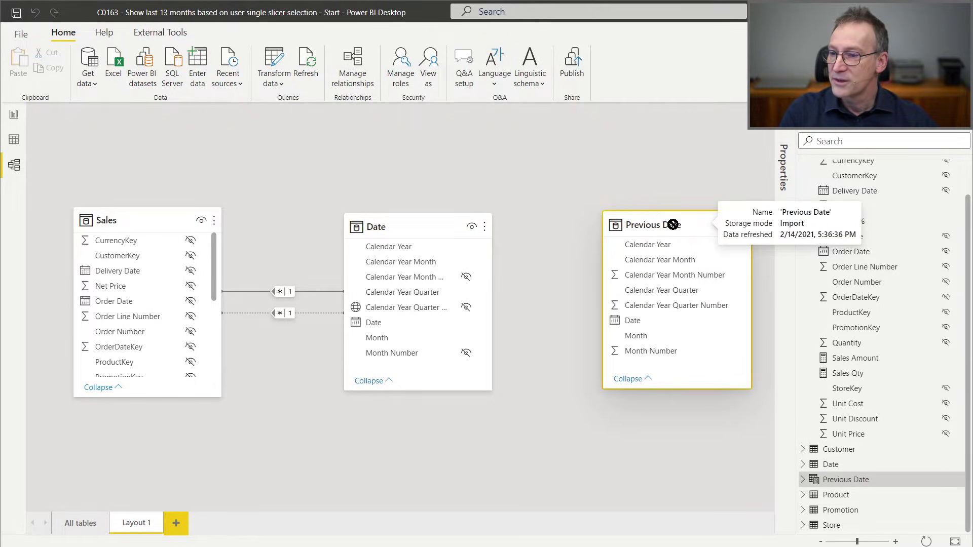
pyautogui.click(651, 444)
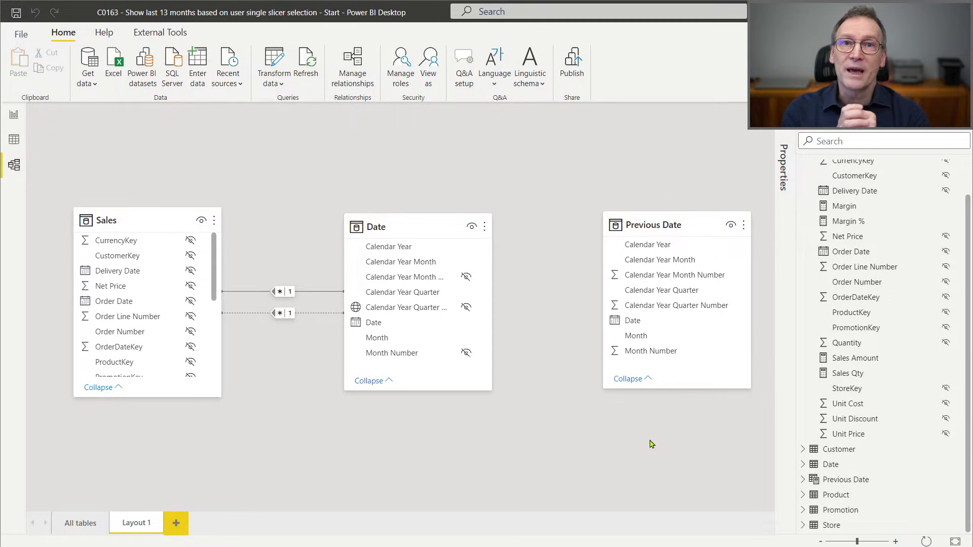
pyautogui.click(670, 224)
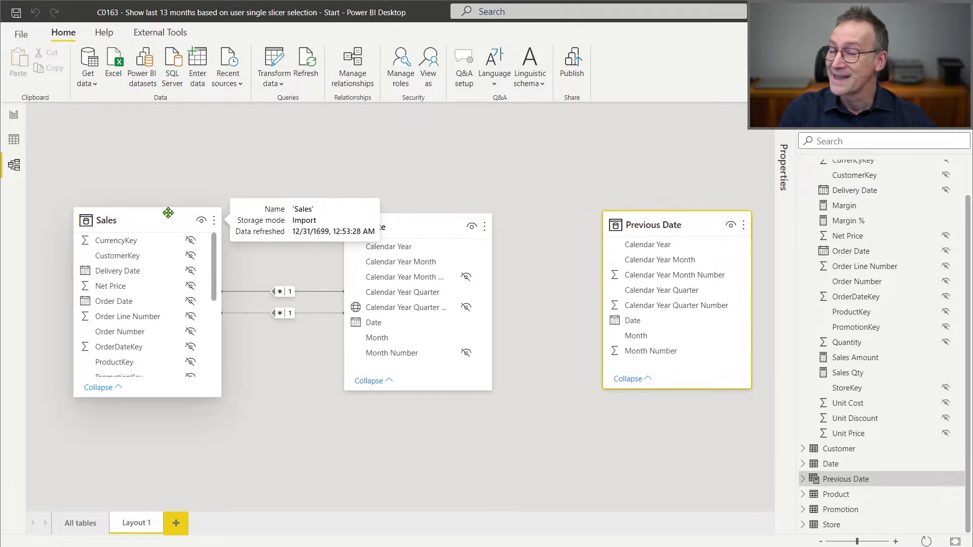
pyautogui.click(323, 146)
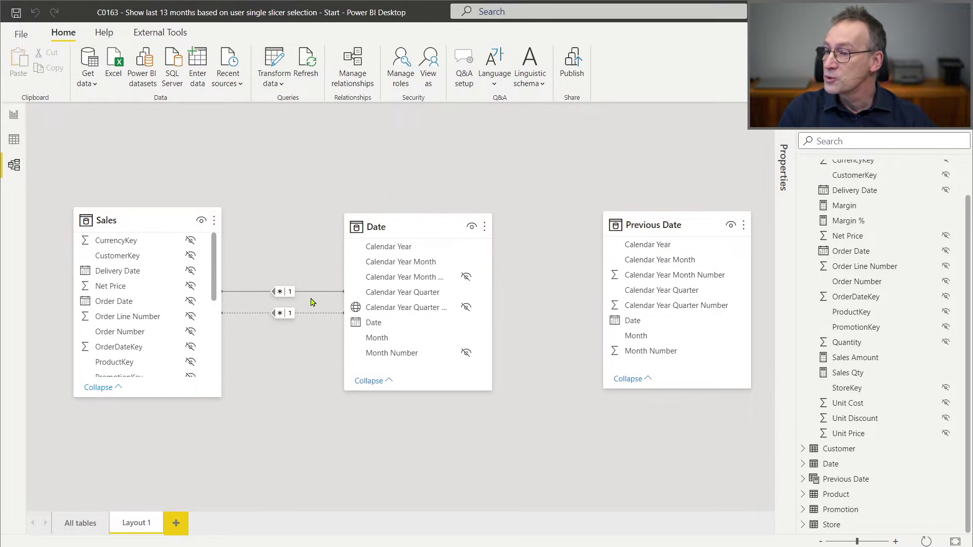
pyautogui.click(678, 221)
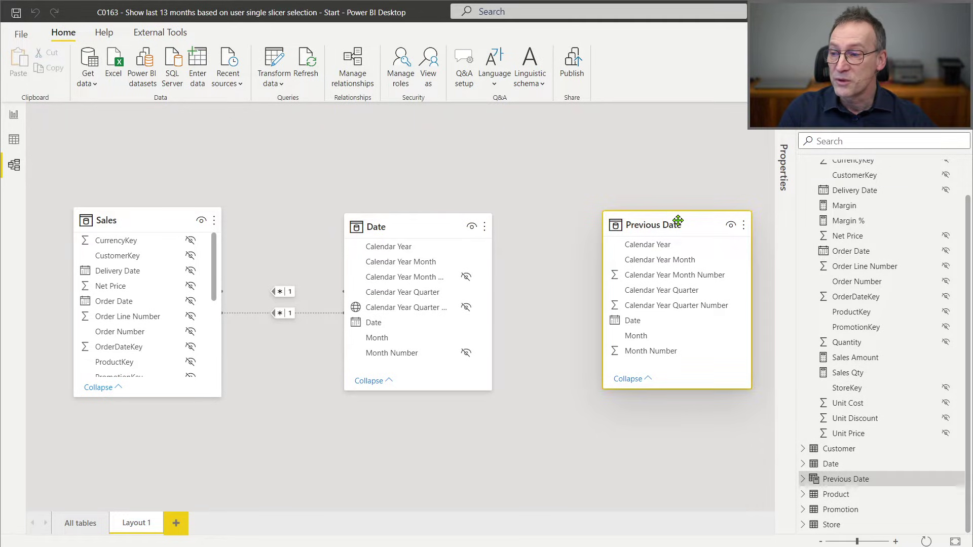
pyautogui.click(104, 220)
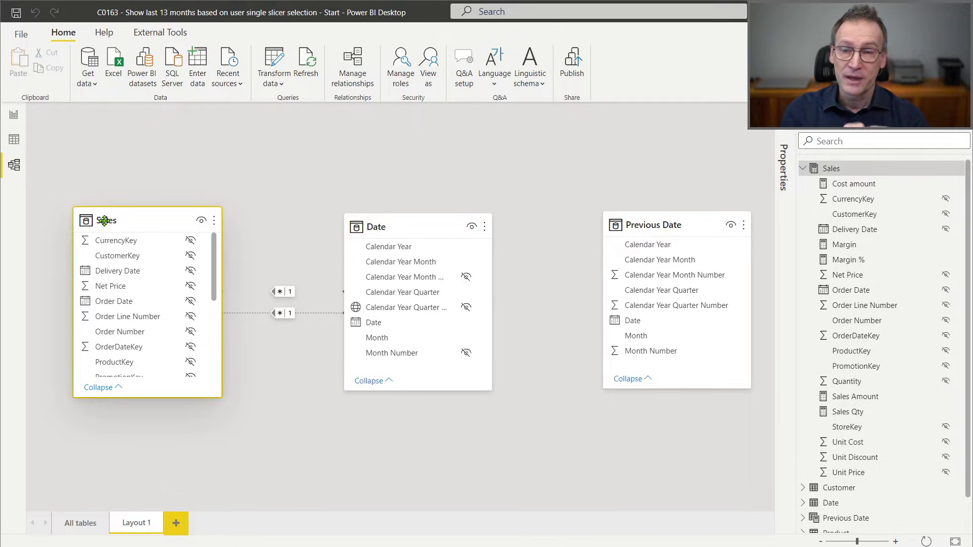
pyautogui.click(670, 226)
pyautogui.click(426, 222)
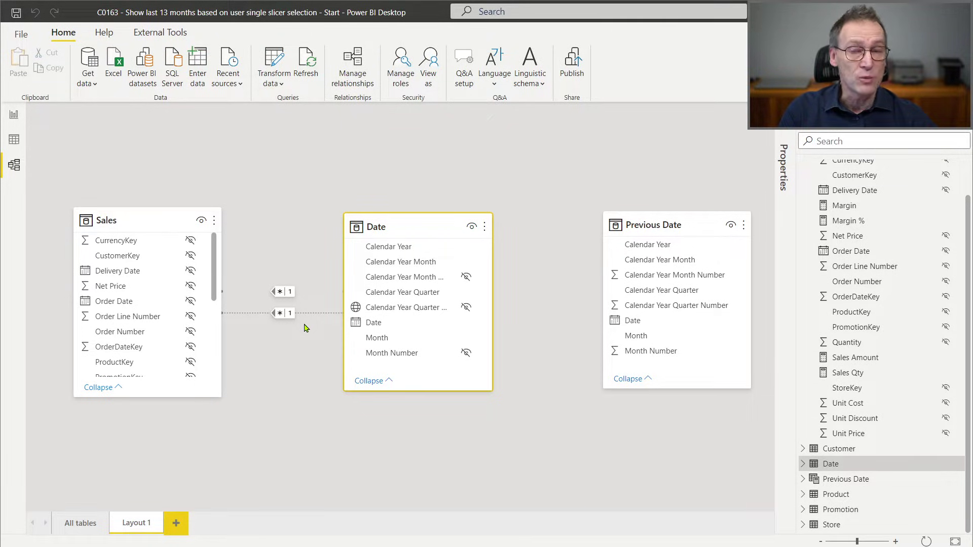
pyautogui.click(584, 254)
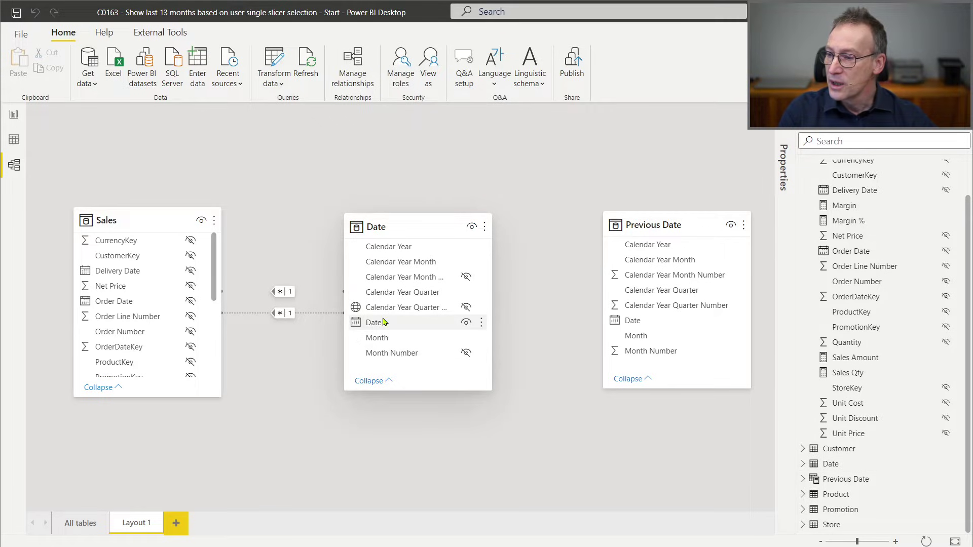
# Create a relationship from the Date table's Date column to the Date column of Previous Date
pyautogui.moveTo(374, 326); pyautogui.dragTo(662, 318)
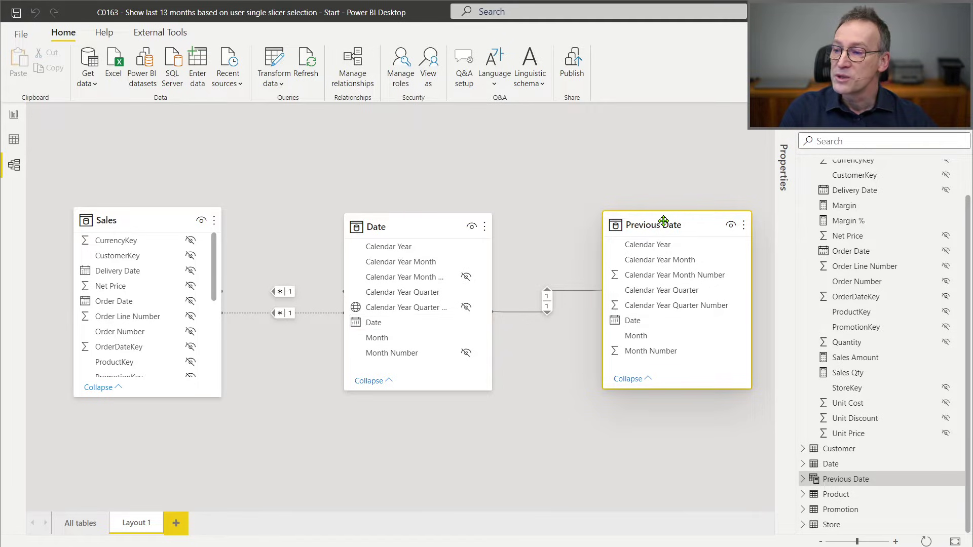
pyautogui.click(421, 222)
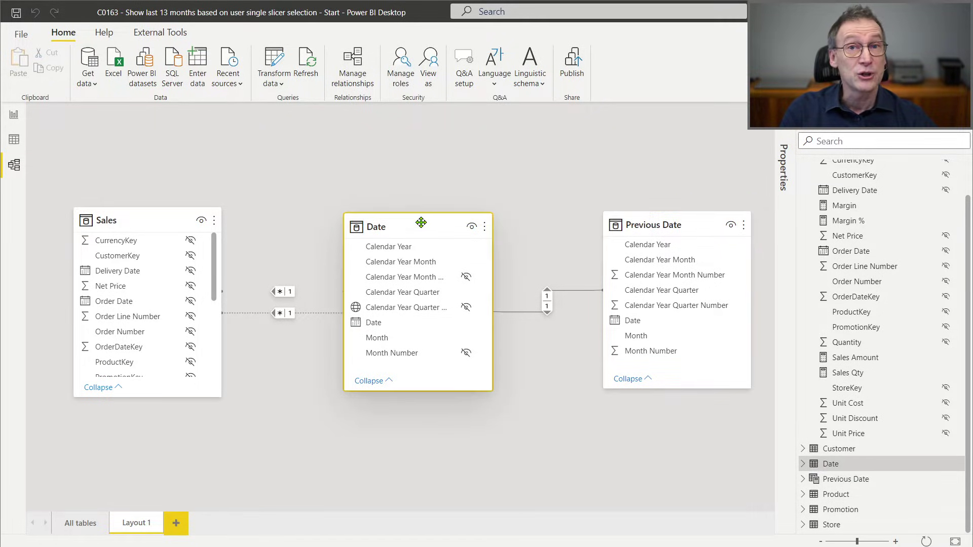
pyautogui.click(710, 229)
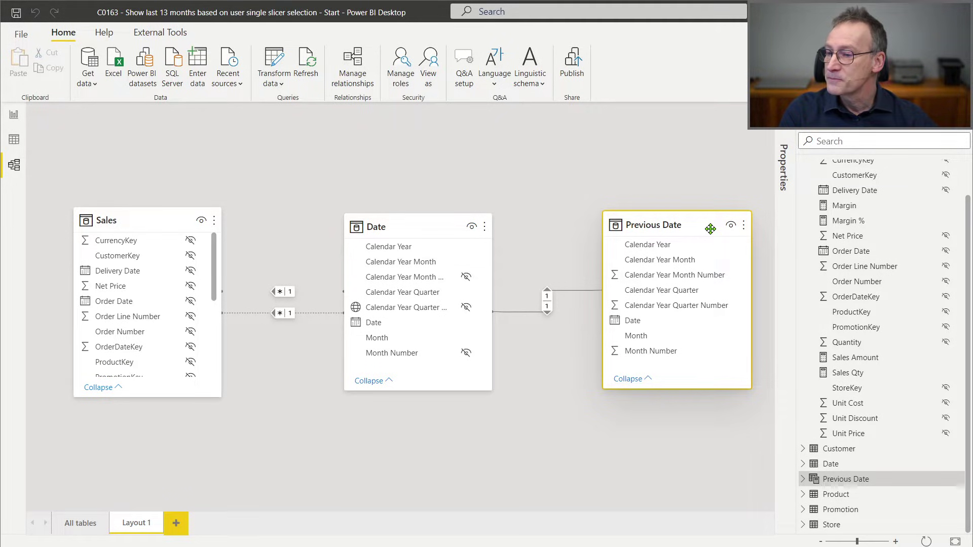
# Make the relationship between Date and Previous Date many to one (*:1) and inactive, with a Single cross filter direction
pyautogui.doubleClick(571, 293)
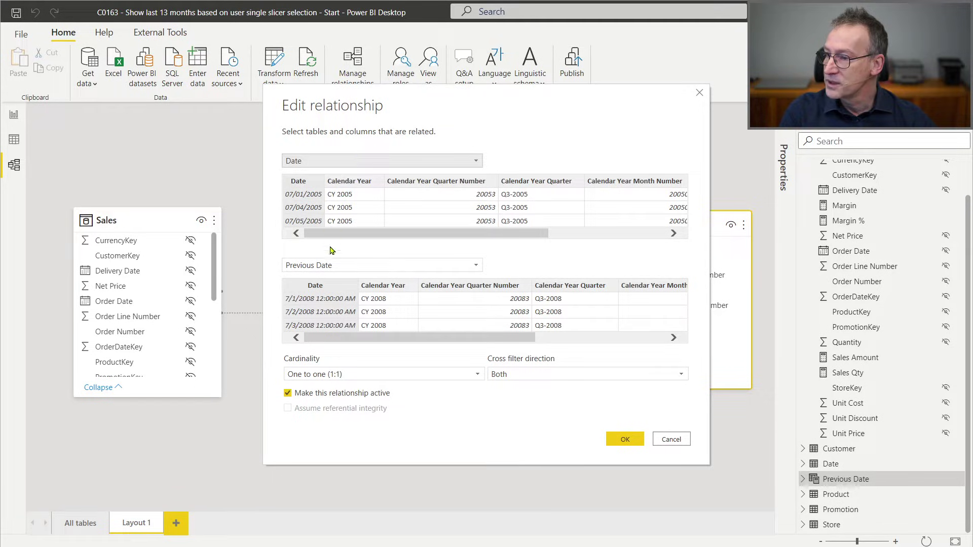
pyautogui.click(325, 374)
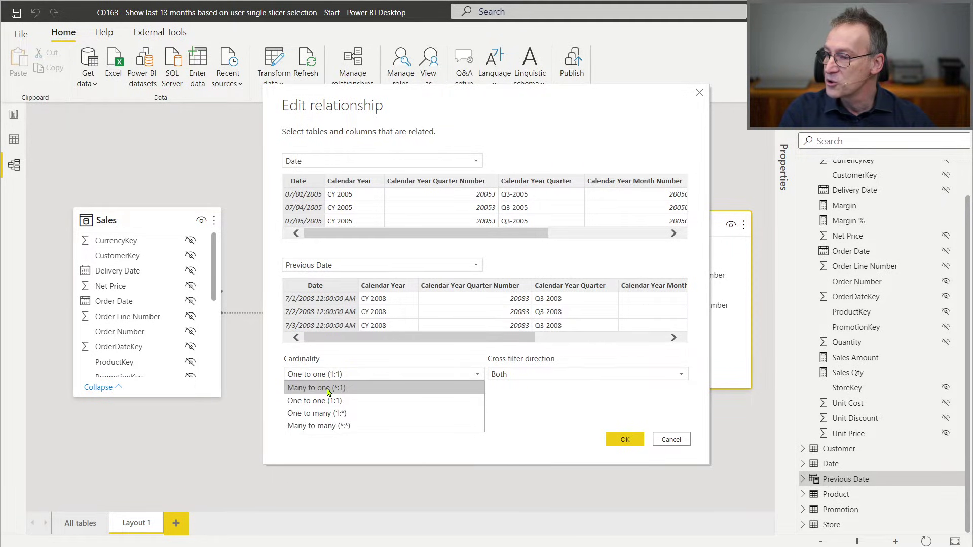
pyautogui.click(317, 387)
pyautogui.click(545, 374)
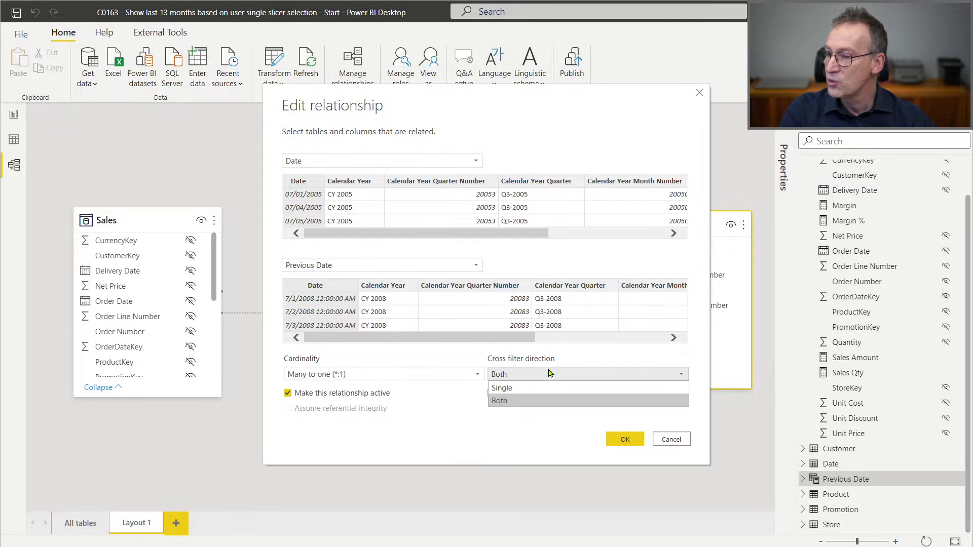
pyautogui.click(523, 389)
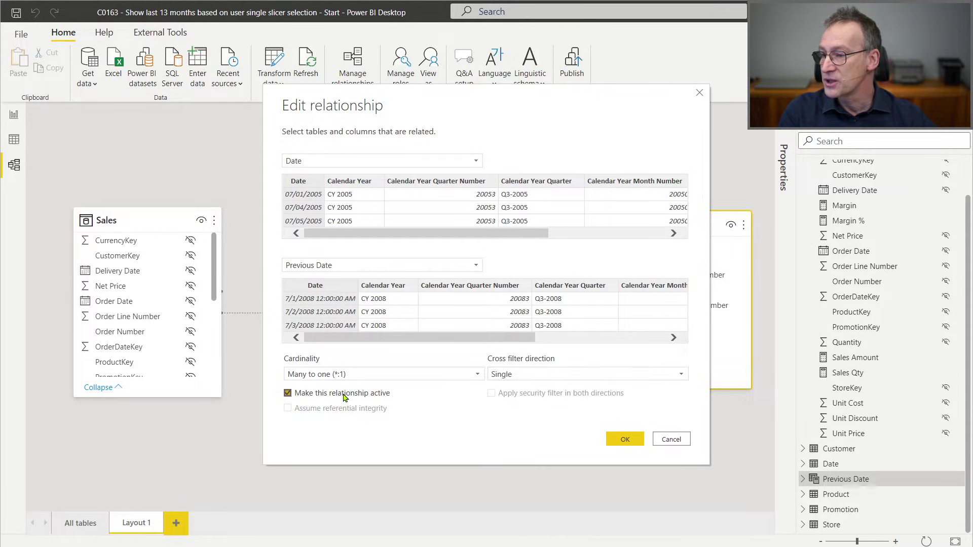
pyautogui.click(623, 439)
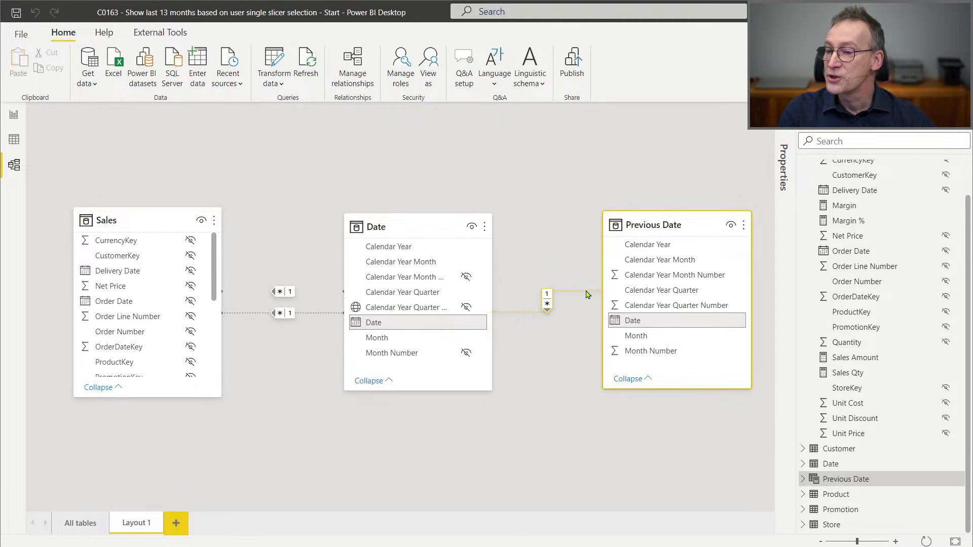
pyautogui.click(576, 385)
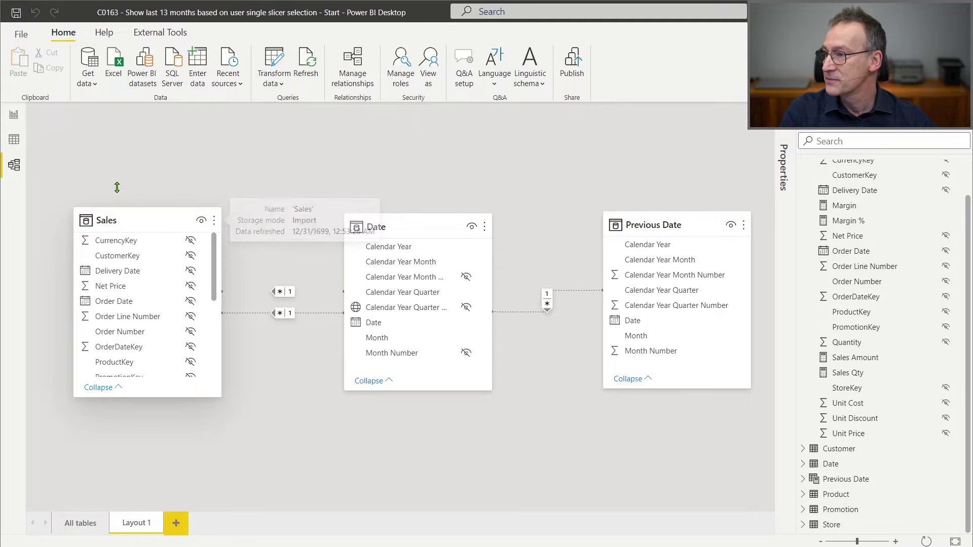
# Sort the Previous Date table's Calendar Year Month column by Calendar Year Month Number from the report view
pyautogui.click(22, 124)
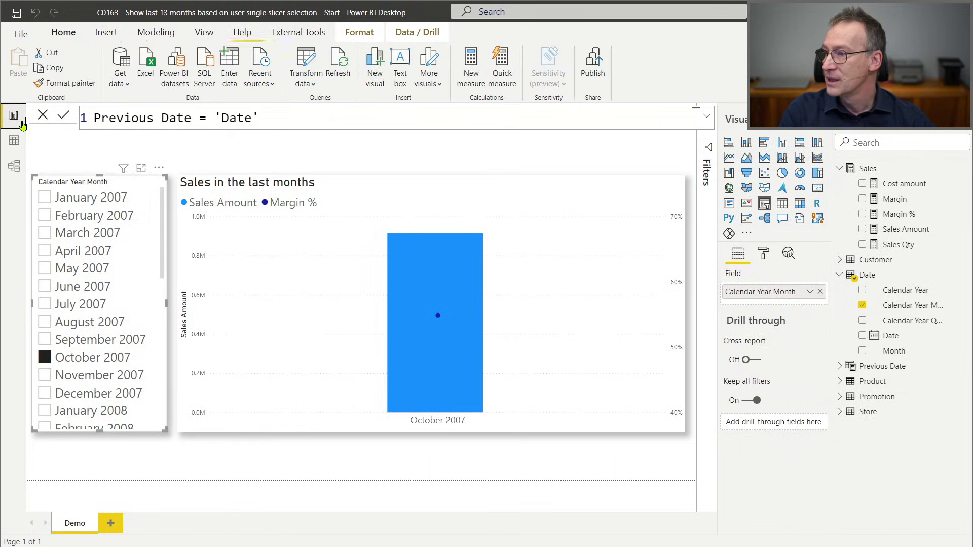
pyautogui.click(326, 329)
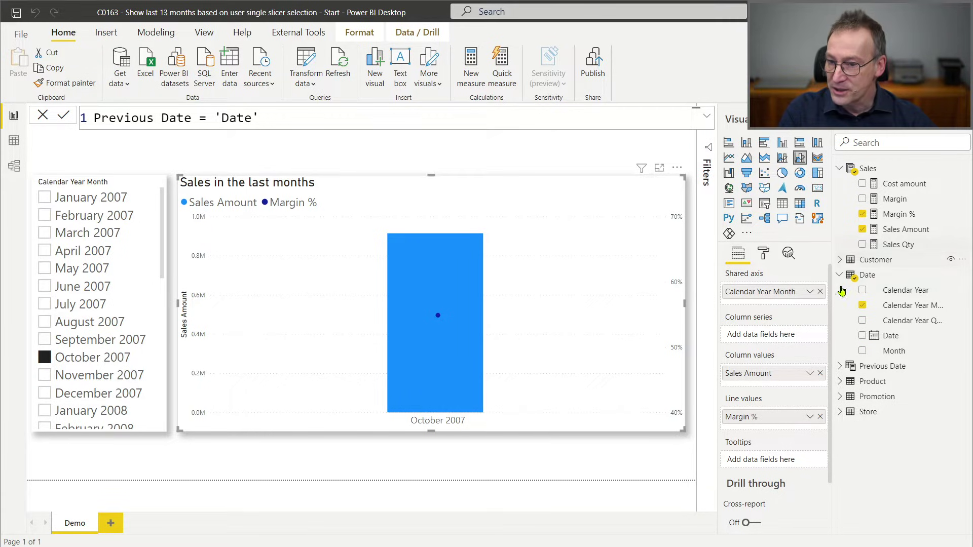
pyautogui.click(839, 367)
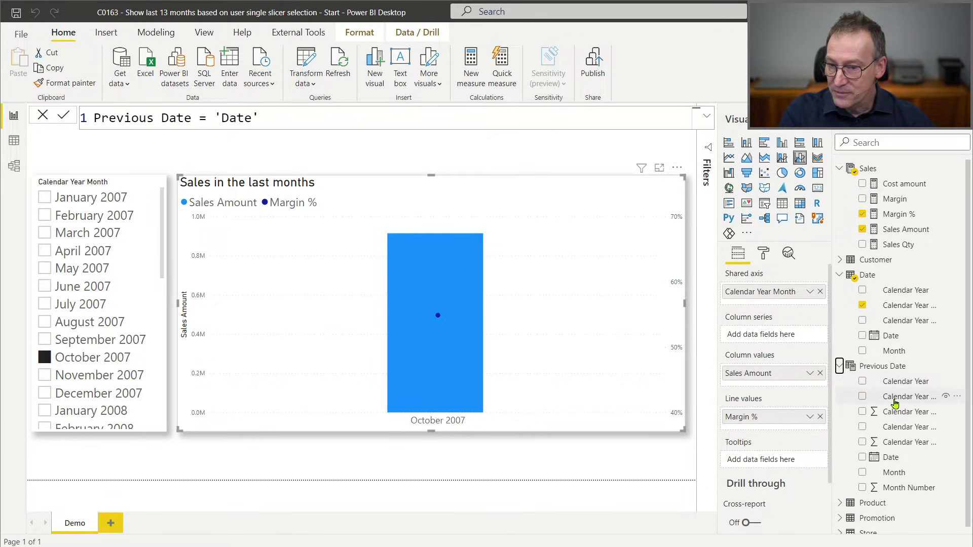
pyautogui.moveTo(836, 397); pyautogui.dragTo(813, 396)
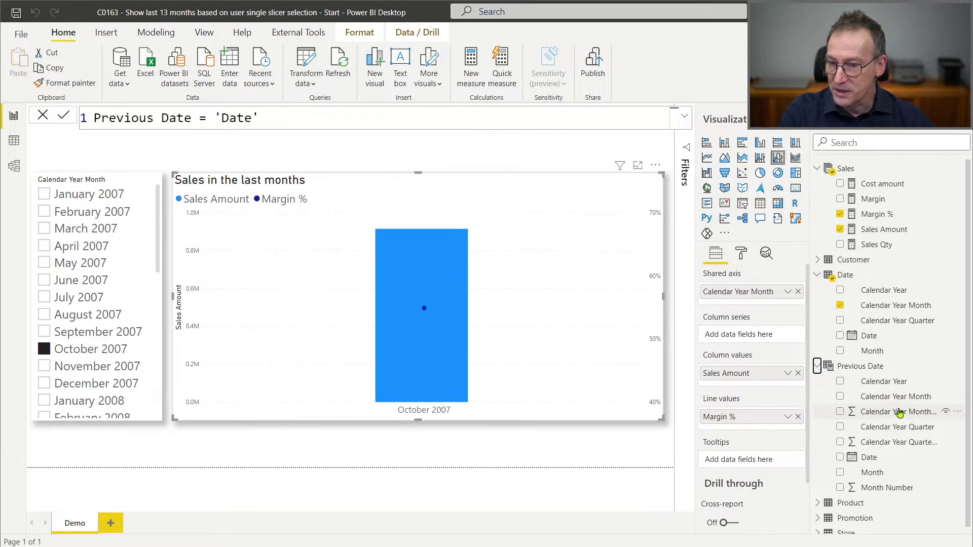
pyautogui.click(902, 401)
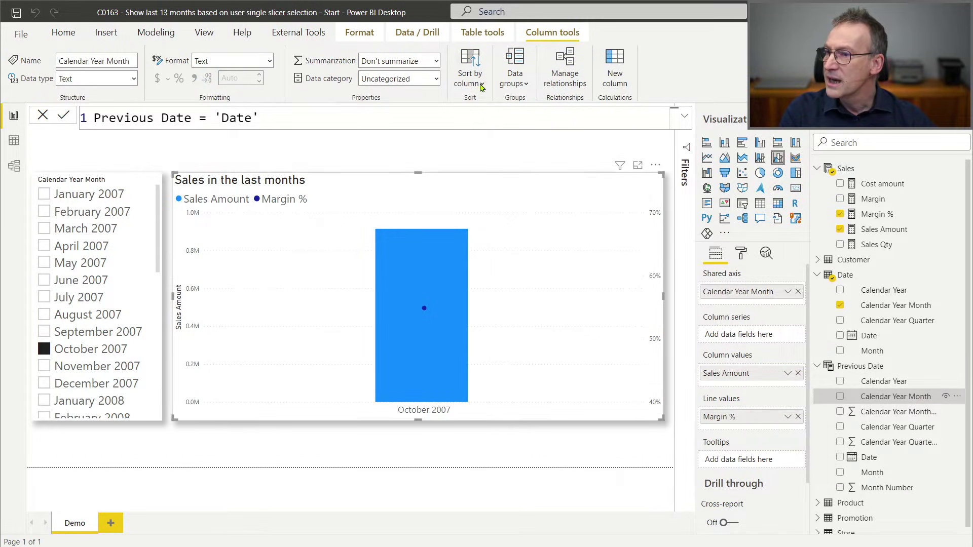
pyautogui.click(470, 68)
pyautogui.click(514, 145)
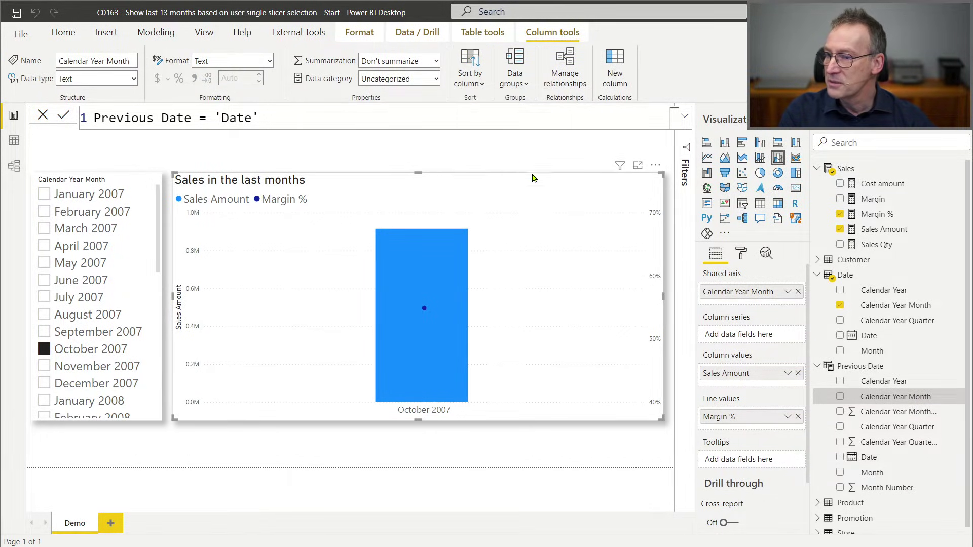
# Replace the Sales in the last months chart's shared axis field with Calendar Year Month from Previous Date
pyautogui.moveTo(895, 398)
pyautogui.mouseDown()
pyautogui.moveTo(400, 387)
pyautogui.moveTo(527, 397)
pyautogui.moveTo(897, 399)
pyautogui.mouseUp()
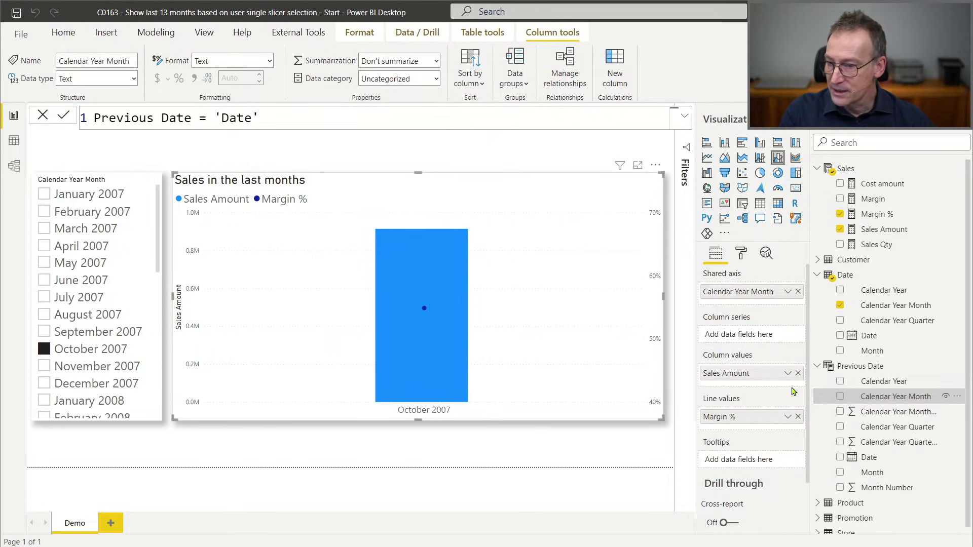
pyautogui.click(797, 292)
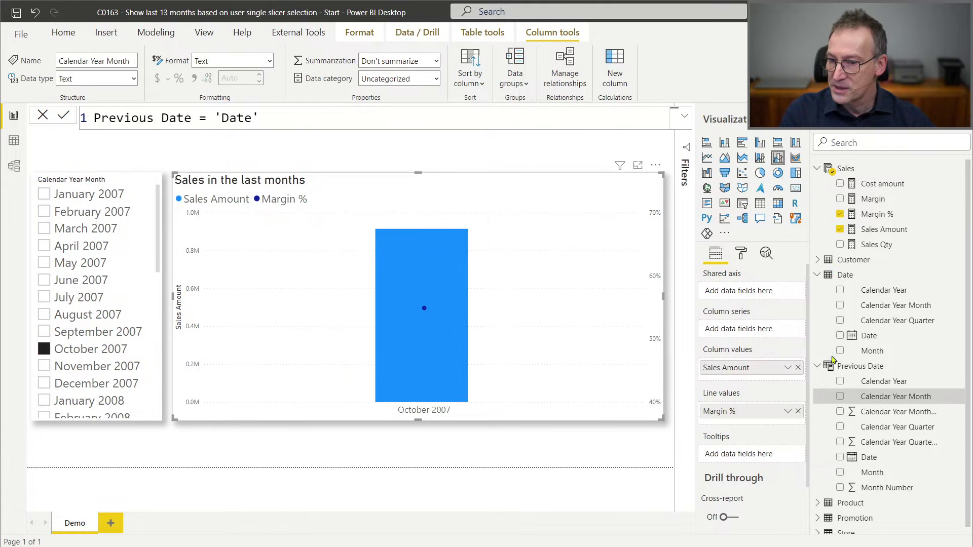
pyautogui.moveTo(895, 396); pyautogui.dragTo(754, 294)
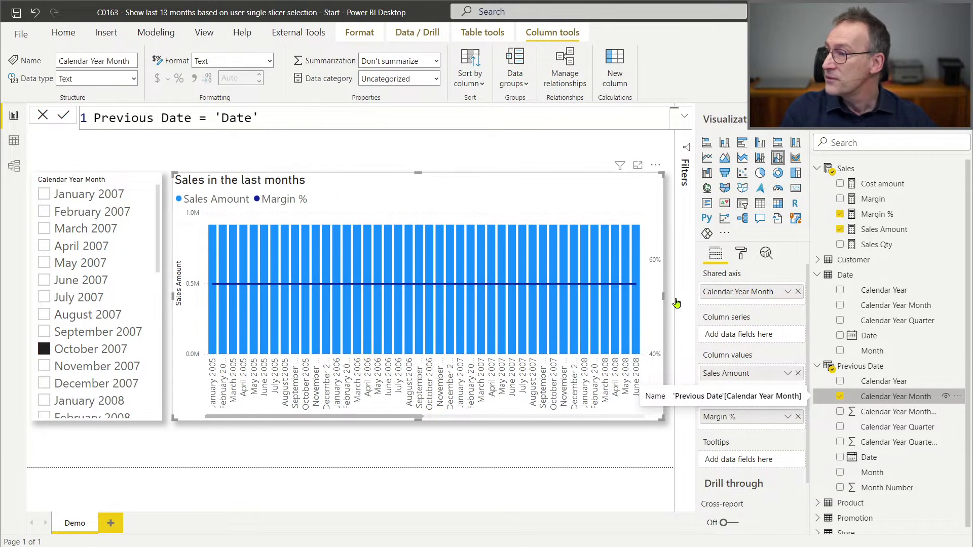
# Examine in the model diagram how the Date and Previous Date tables relate to Sales
pyautogui.click(71, 350)
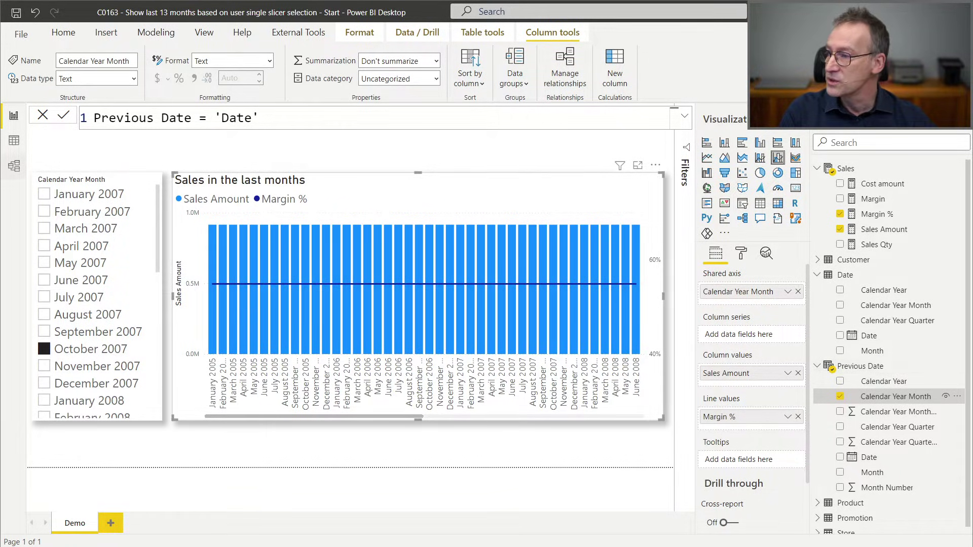
pyautogui.click(16, 166)
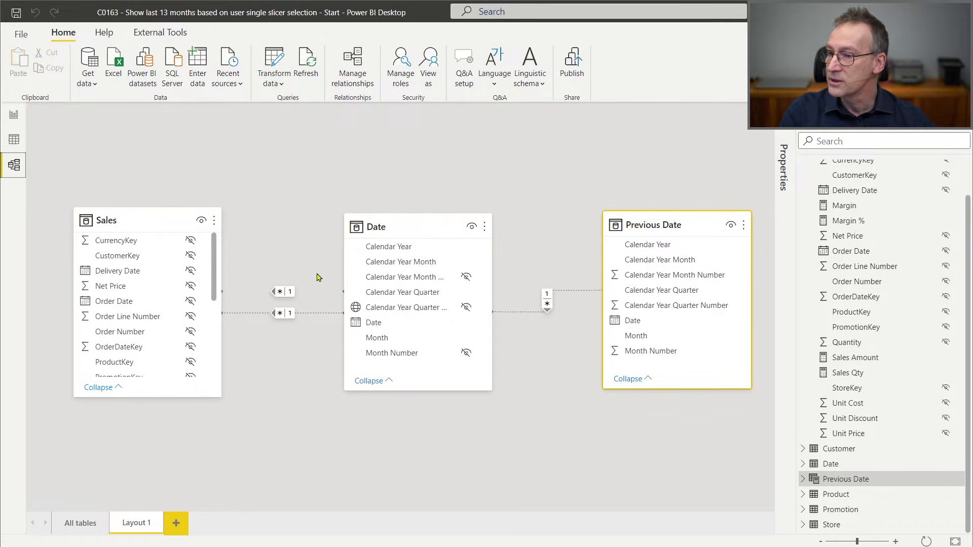
pyautogui.click(404, 233)
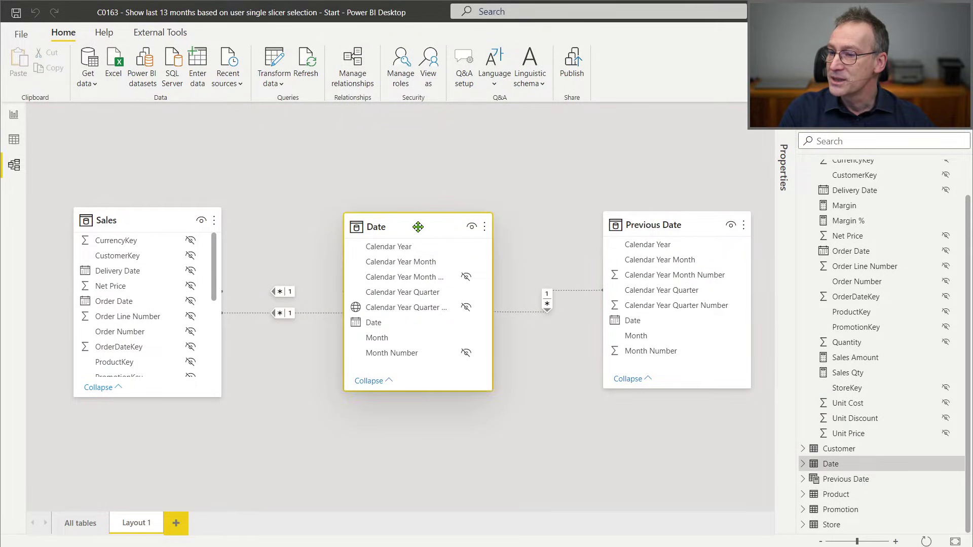
pyautogui.click(678, 228)
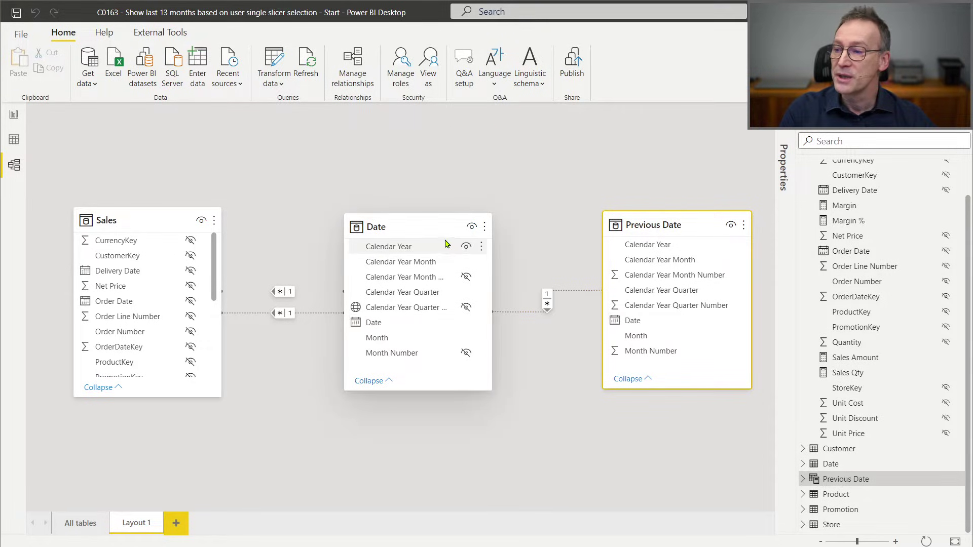
pyautogui.click(414, 223)
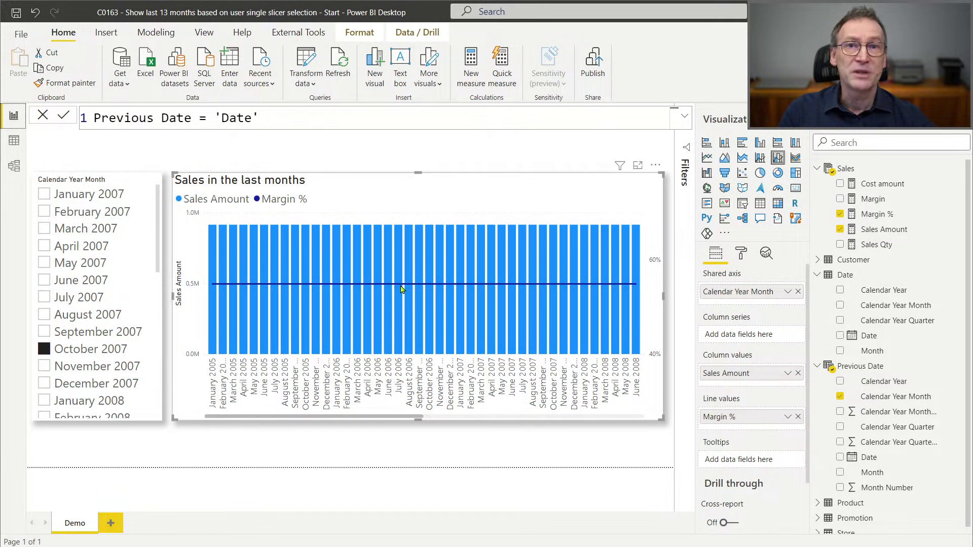
# Duplicate the Demo page and convert the sales chart on the copy into a matrix
pyautogui.rightClick(77, 525)
pyautogui.click(134, 498)
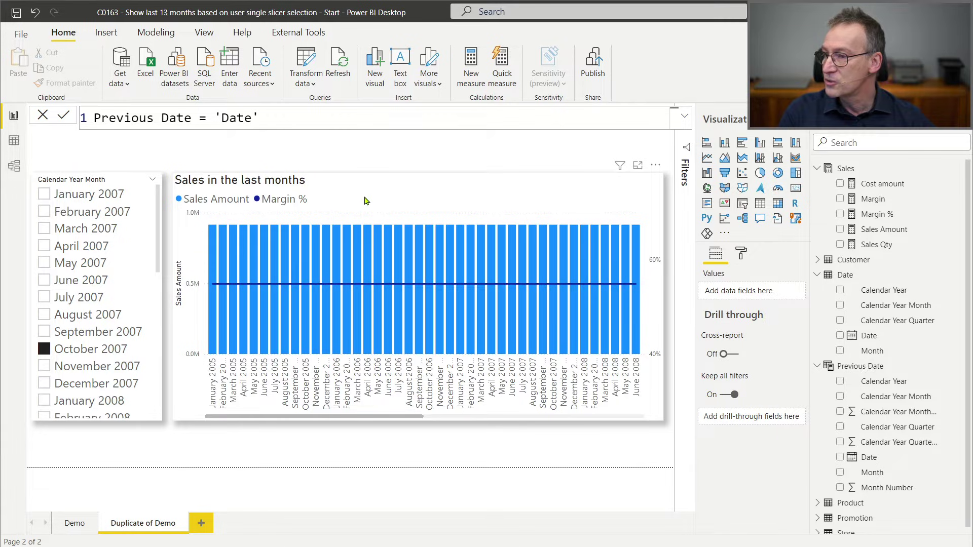
pyautogui.click(366, 200)
pyautogui.click(760, 204)
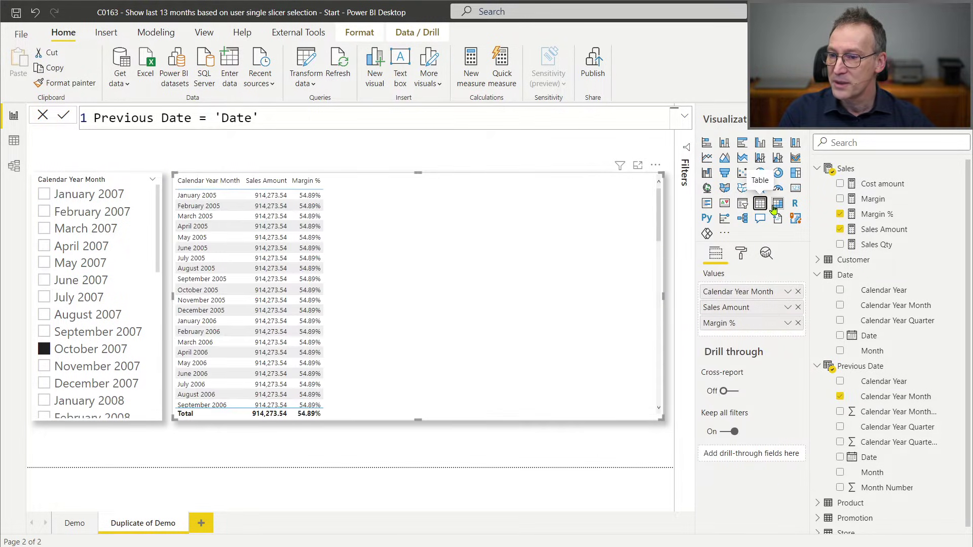
pyautogui.click(778, 203)
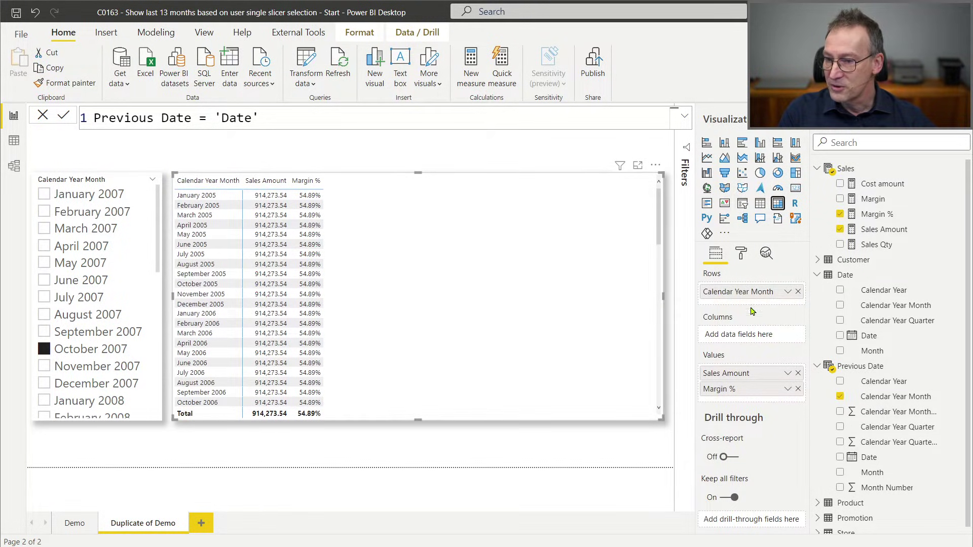
# Set the matrix's grid text size to 20 pt
pyautogui.click(740, 254)
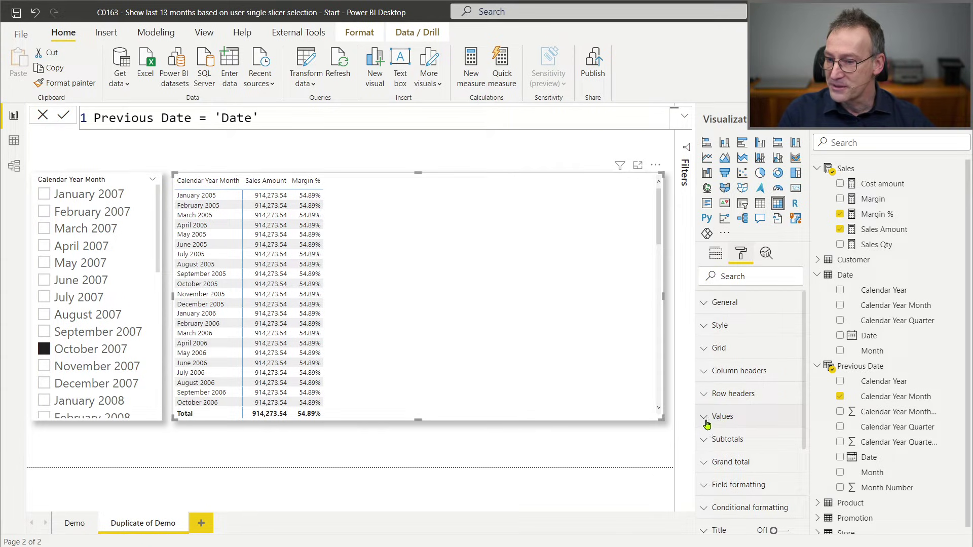
pyautogui.click(703, 350)
pyautogui.scroll(-5, 712, 355)
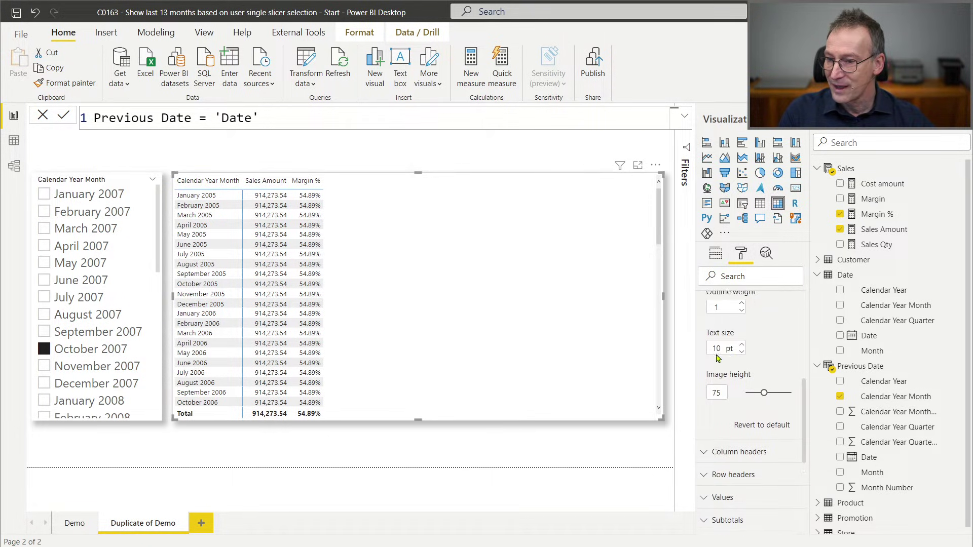
pyautogui.write('20')
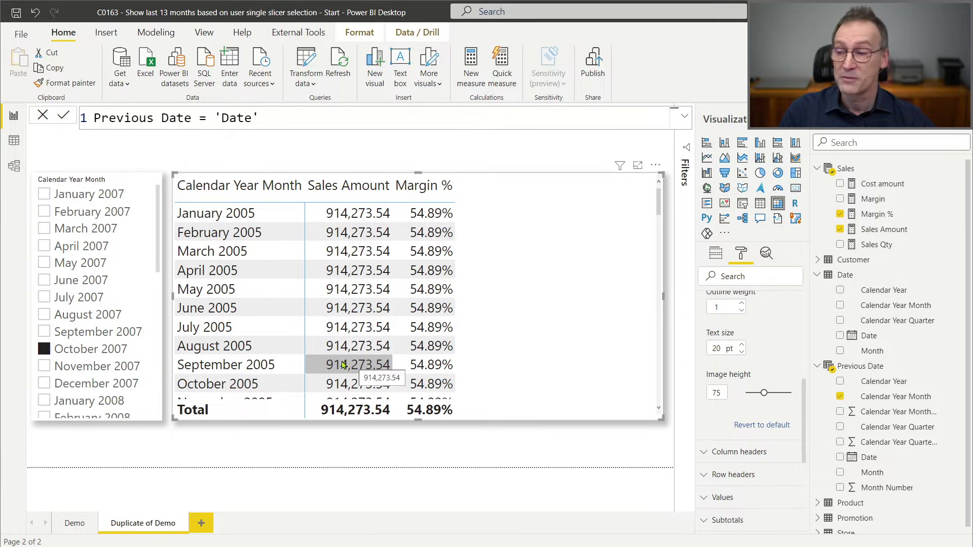
# Start a new measure named Sales P6M in the Sales table
pyautogui.rightClick(869, 171)
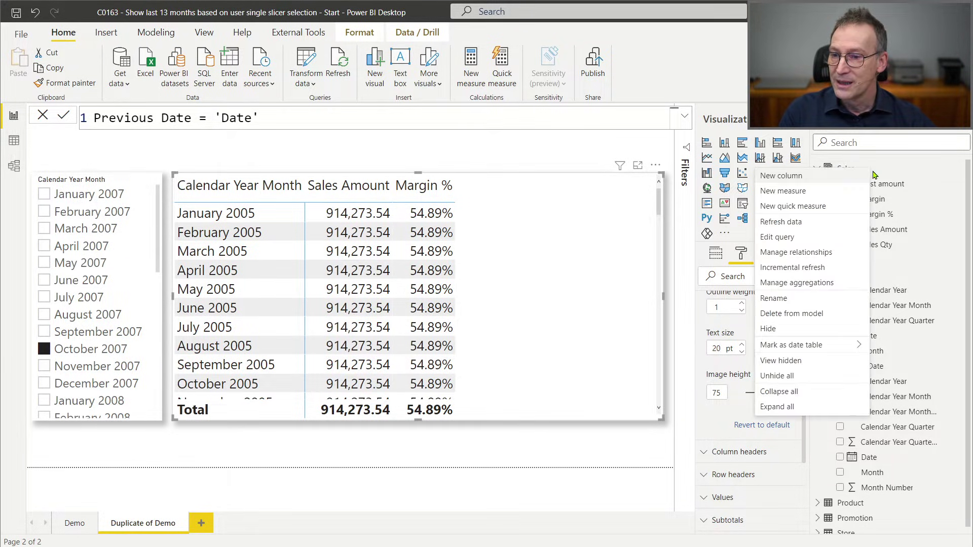
pyautogui.click(794, 195)
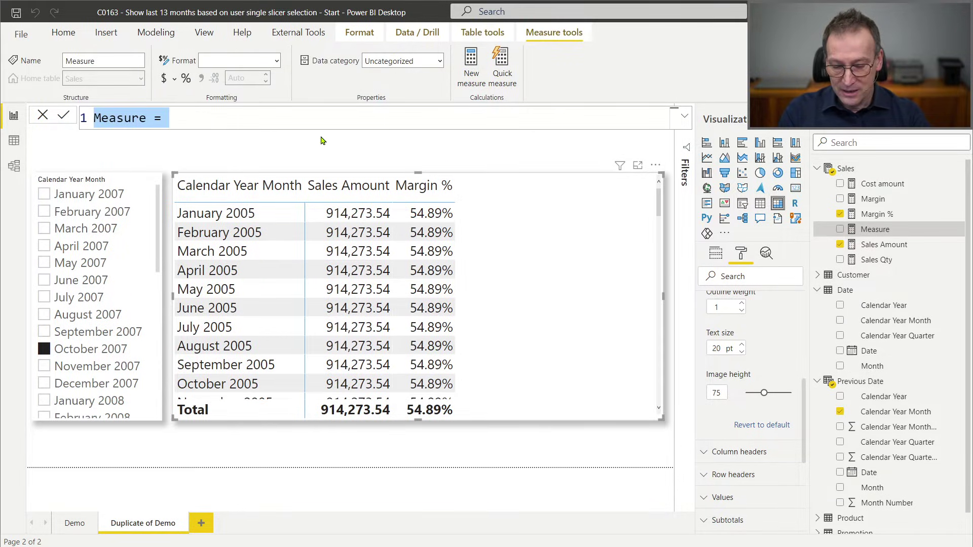
pyautogui.write('Sales P6M')
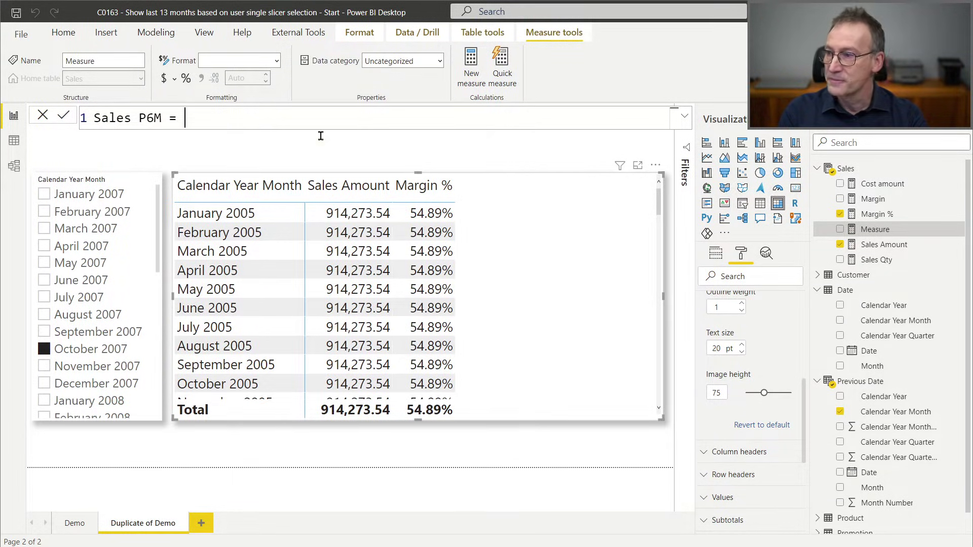
pyautogui.hotkey('shift', 'Return')
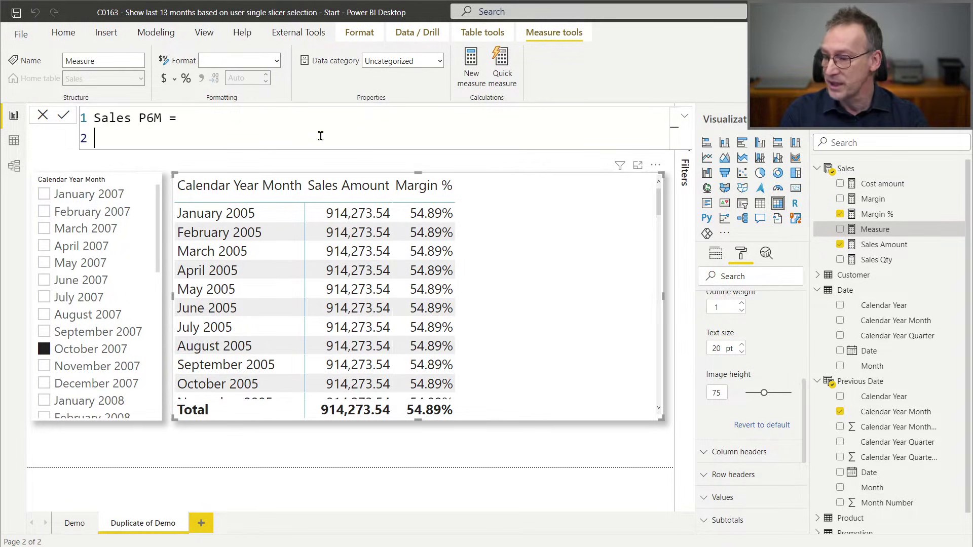
# Define the variable ReferenceDate = MAX ( 'Date'[Date] ) in the Sales P6M measure, leaving blank lines below it
pyautogui.write('VAR ReferenceDate ')
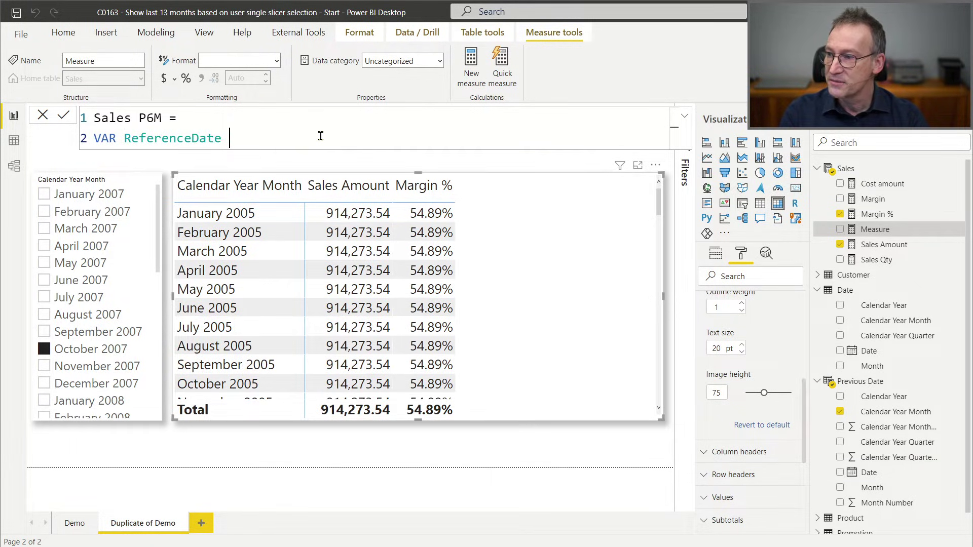
pyautogui.write('= MAX ( ')
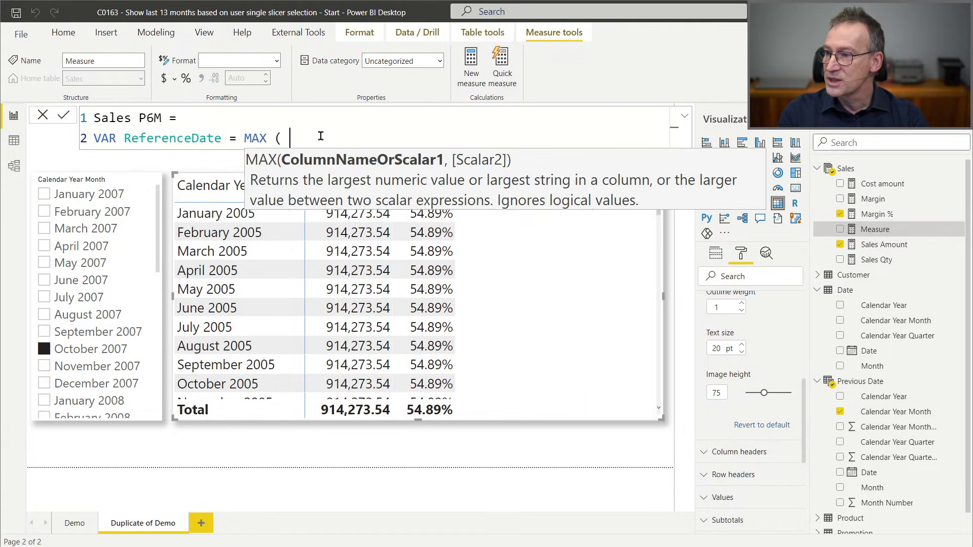
pyautogui.write("'Date'")
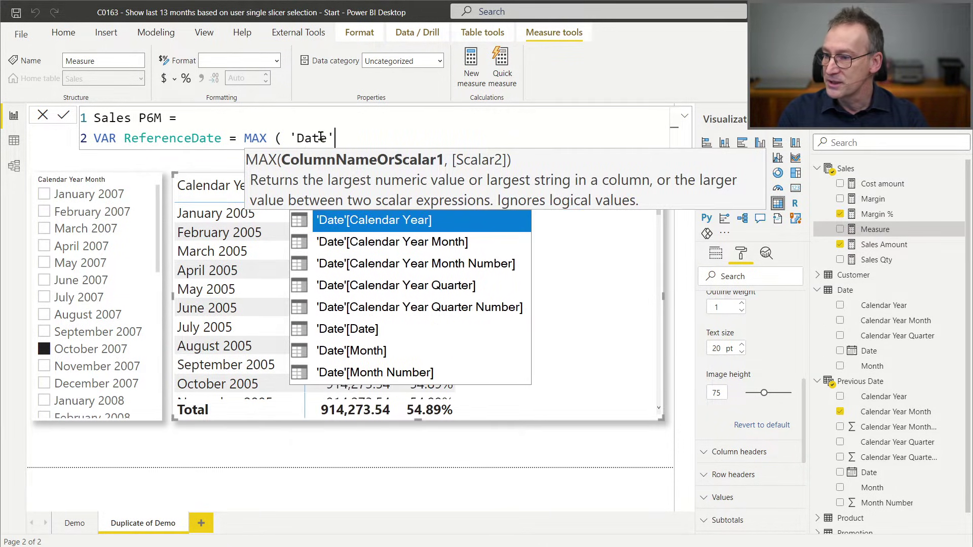
pyautogui.press('Tab')
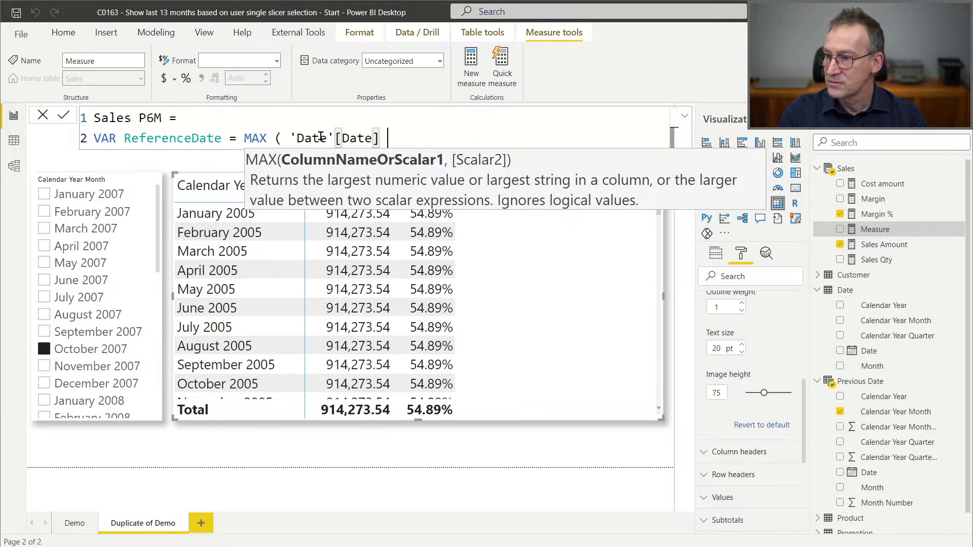
pyautogui.write(')')
pyautogui.hotkey('shift', 'Return')
pyautogui.hotkey('shift', 'Return')
pyautogui.hotkey('shift', 'Return')
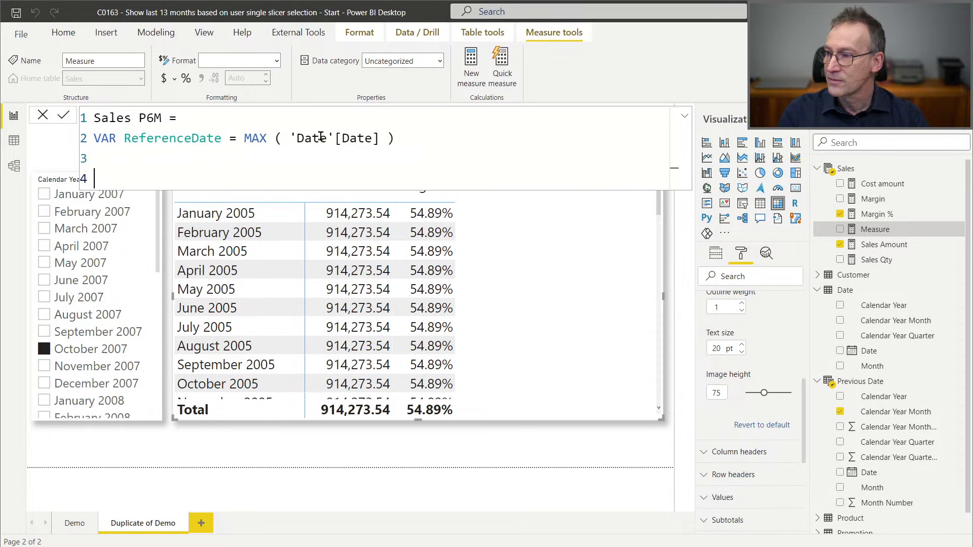
# Make Sales P6M return ReferenceDate, save the measure and add it to the matrix as a value
pyautogui.write('RETURN')
pyautogui.hotkey('shift', 'Return')
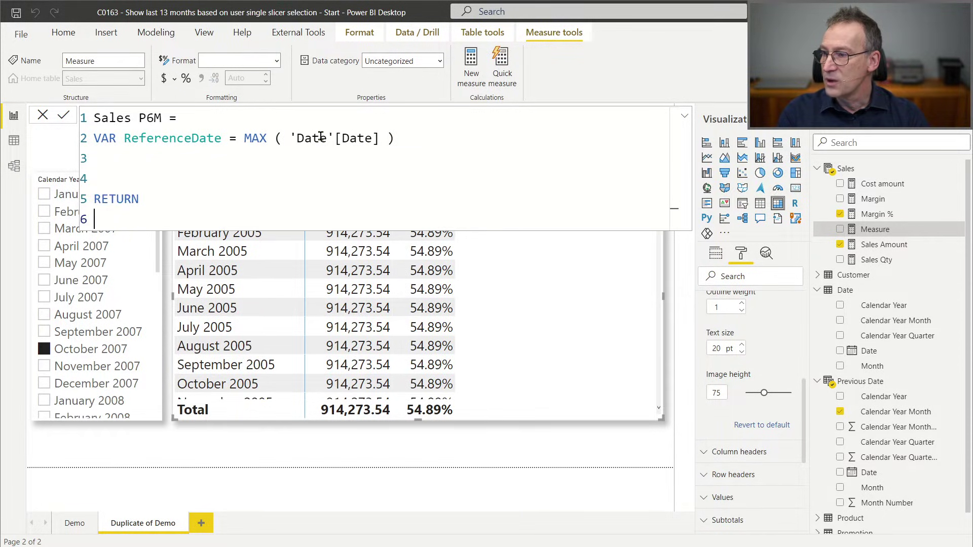
pyautogui.write('Re')
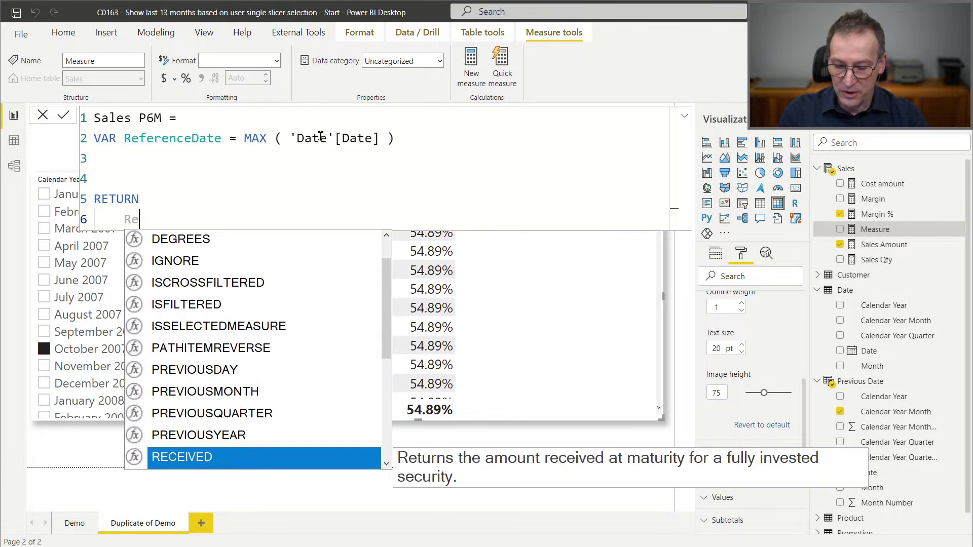
pyautogui.write('fere')
pyautogui.press('Tab')
pyautogui.press('Up')
pyautogui.press('Up')
pyautogui.press('Up')
pyautogui.press('Up')
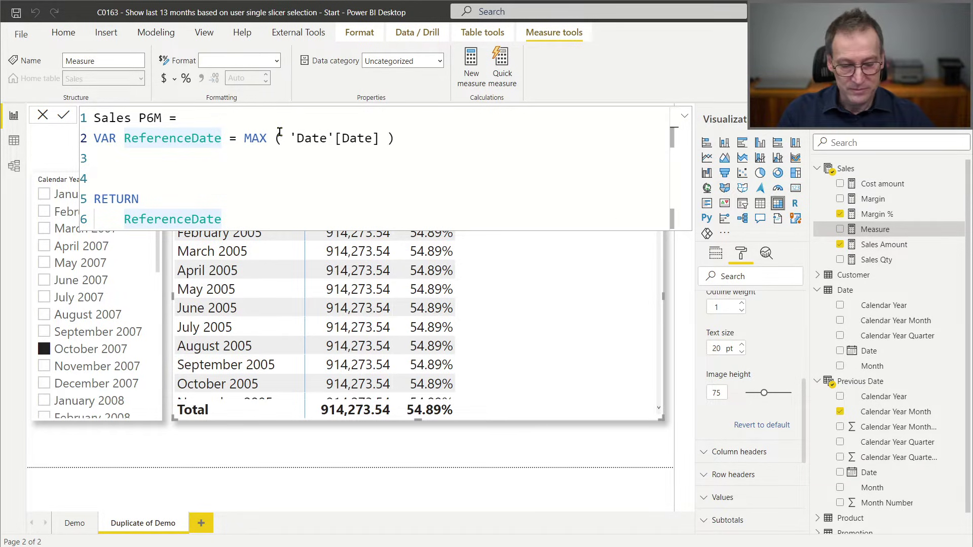
pyautogui.press('Return')
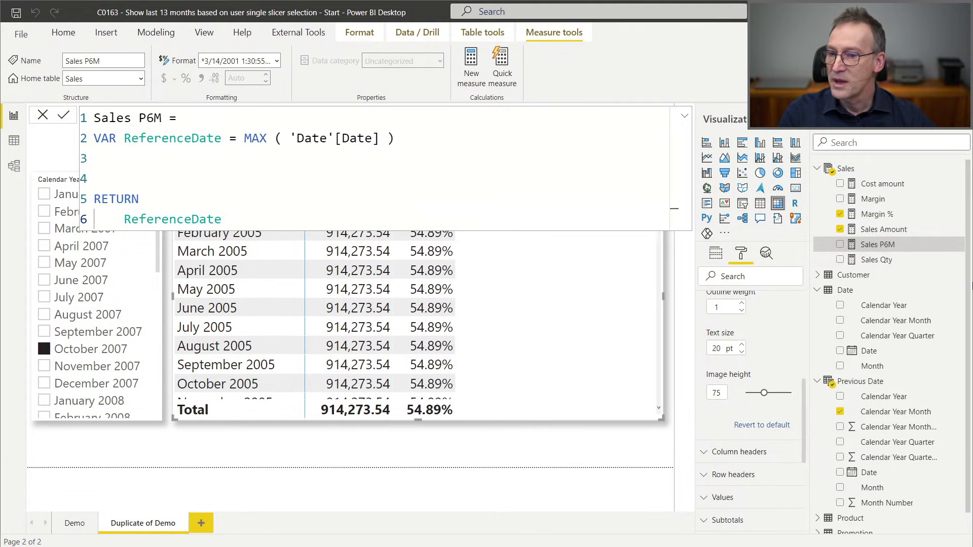
pyautogui.moveTo(883, 247); pyautogui.dragTo(553, 311)
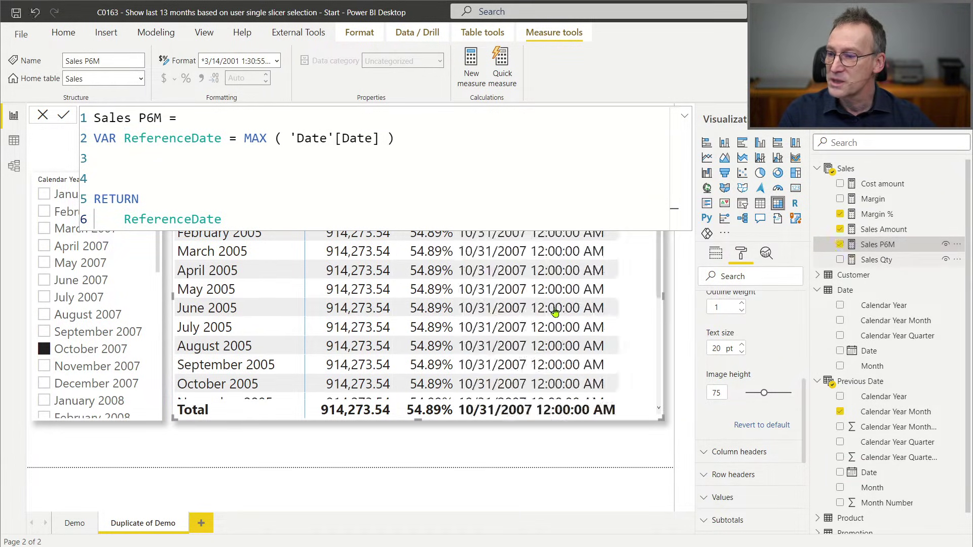
pyautogui.click(535, 458)
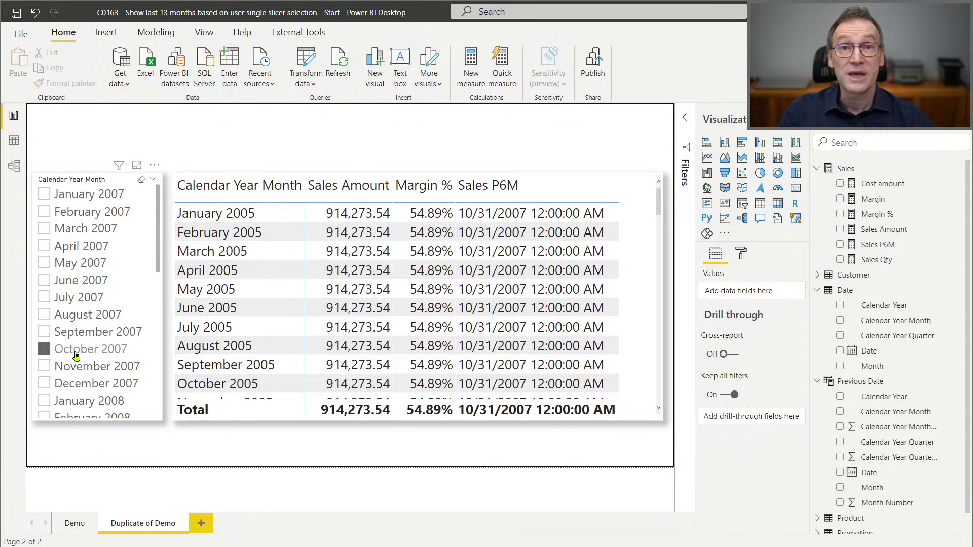
# In the Sales P6M measure, declare a new variable named PreviousDates below ReferenceDate
pyautogui.click(880, 246)
pyautogui.click(248, 161)
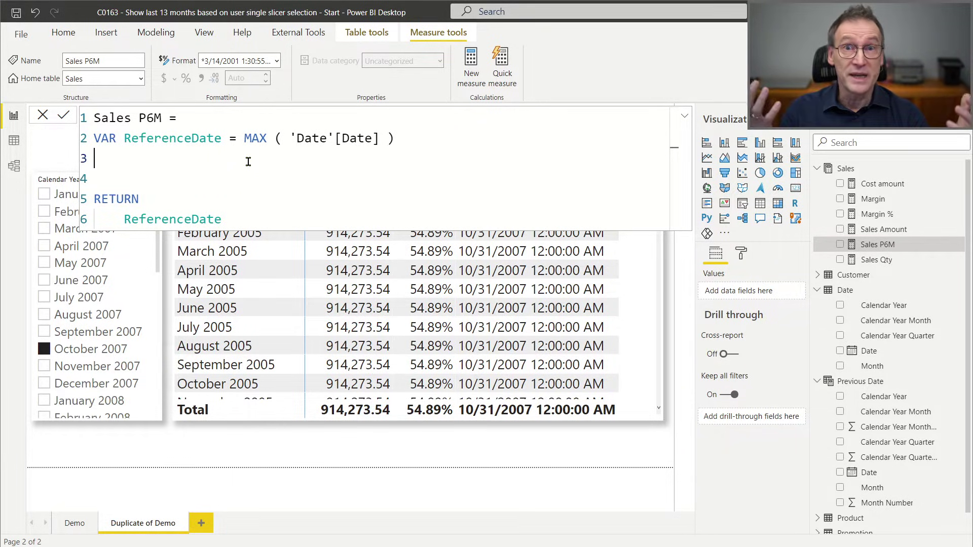
pyautogui.write('VAR PreviousDates =')
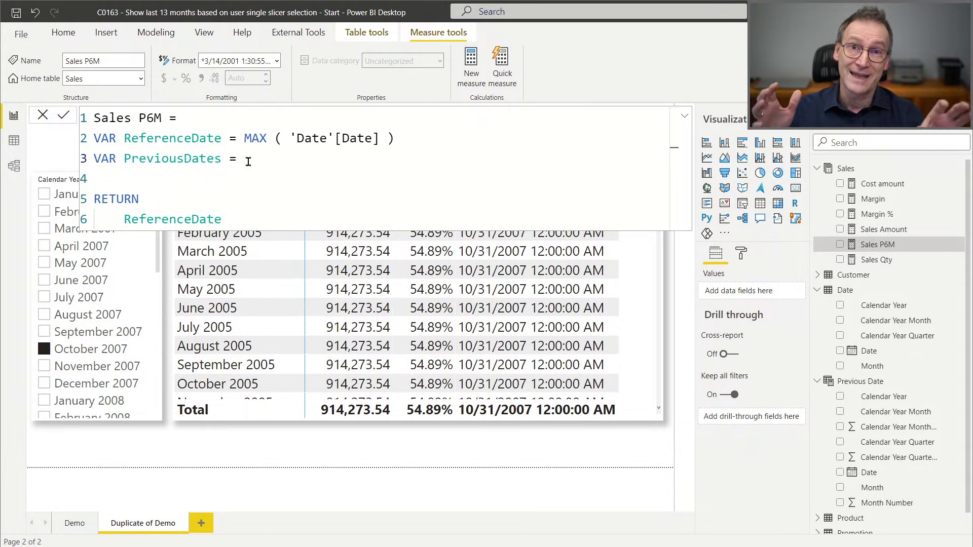
pyautogui.hotkey('shift', 'Return')
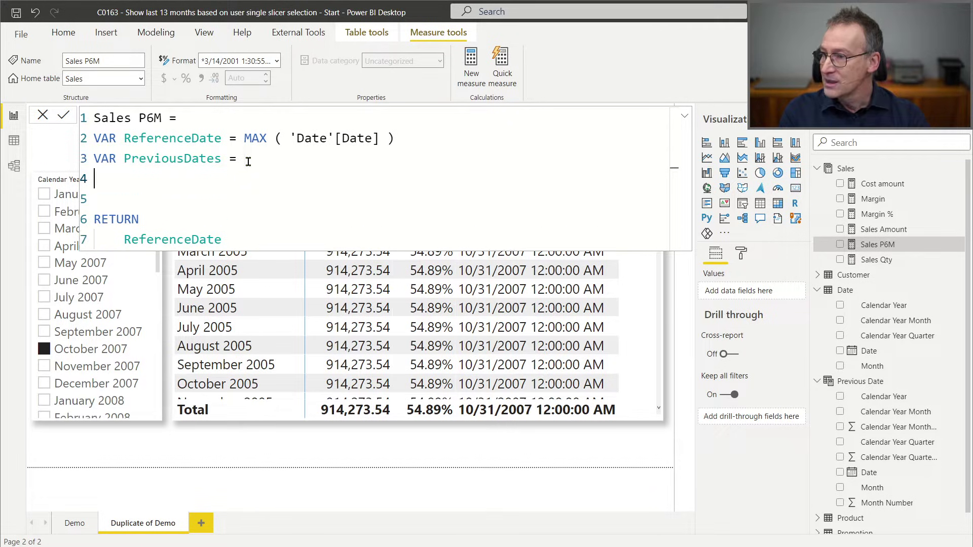
# Begin the PreviousDates definition with an indented DATESINPERIOD ( call, leaving its arguments on a new line
pyautogui.press('Tab')
pyautogui.write('DA')
pyautogui.press('Escape')
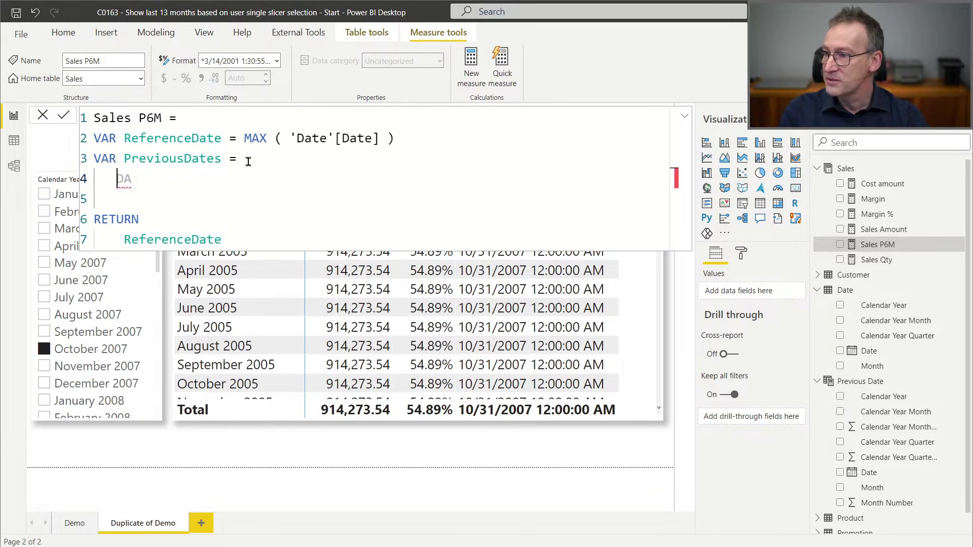
pyautogui.write('TESIN')
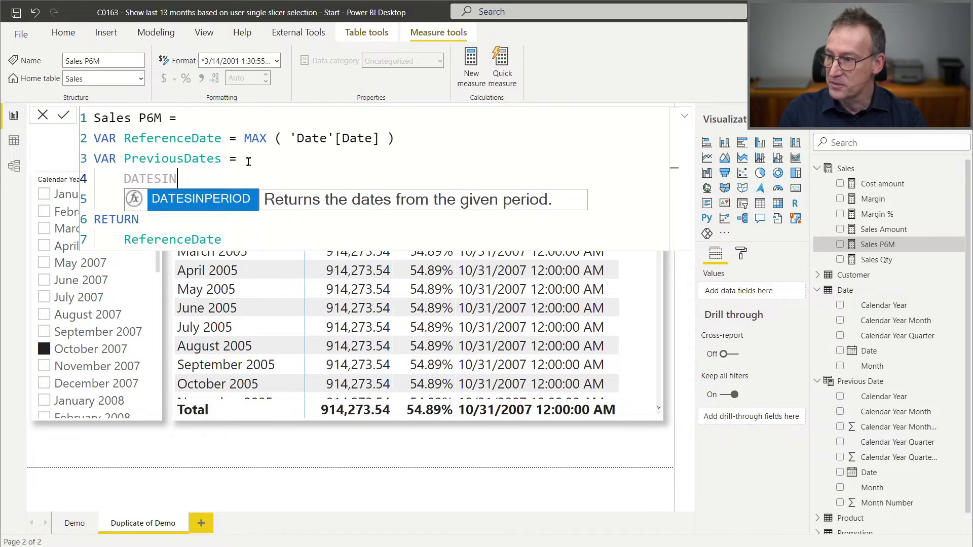
pyautogui.press('Tab')
pyautogui.press('BackSpace')
pyautogui.write('(')
pyautogui.hotkey('shift', 'Return')
pyautogui.press('Tab')
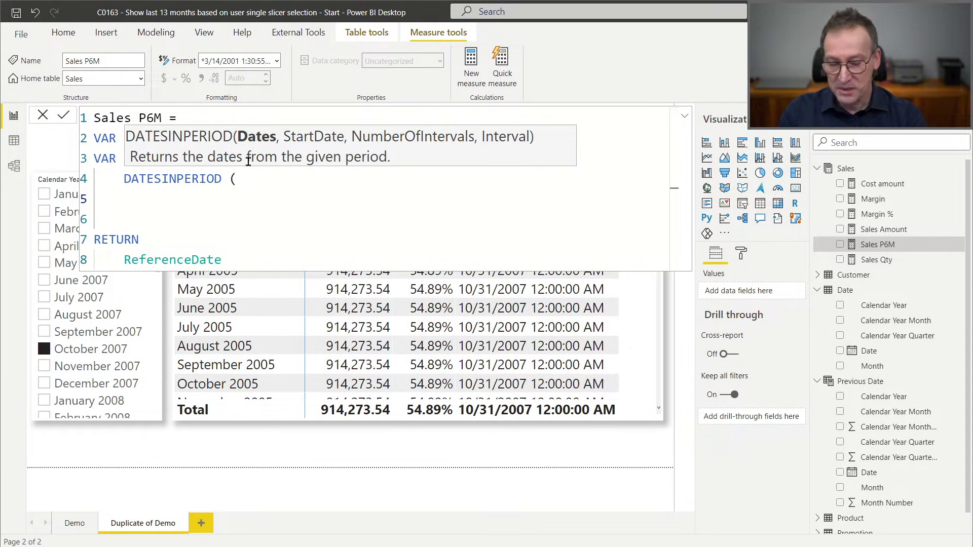
# Enter 'Previous Date'[Date] as the dates column of DATESINPERIOD
pyautogui.write('Pre')
pyautogui.press('Down')
pyautogui.press('Down')
pyautogui.press('Down')
pyautogui.press('Down')
pyautogui.press('Down')
pyautogui.press('Down')
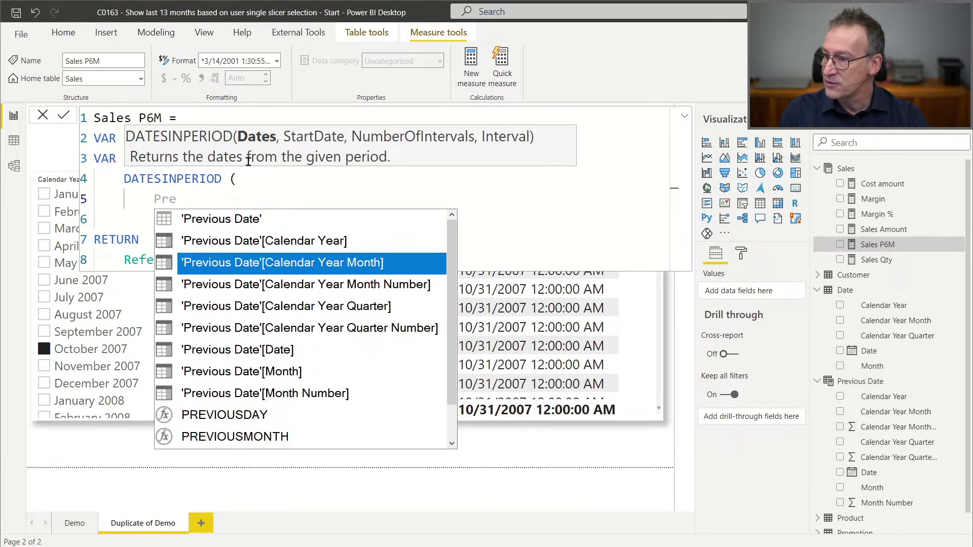
pyautogui.press('Tab')
pyautogui.write(',')
pyautogui.press('Return')
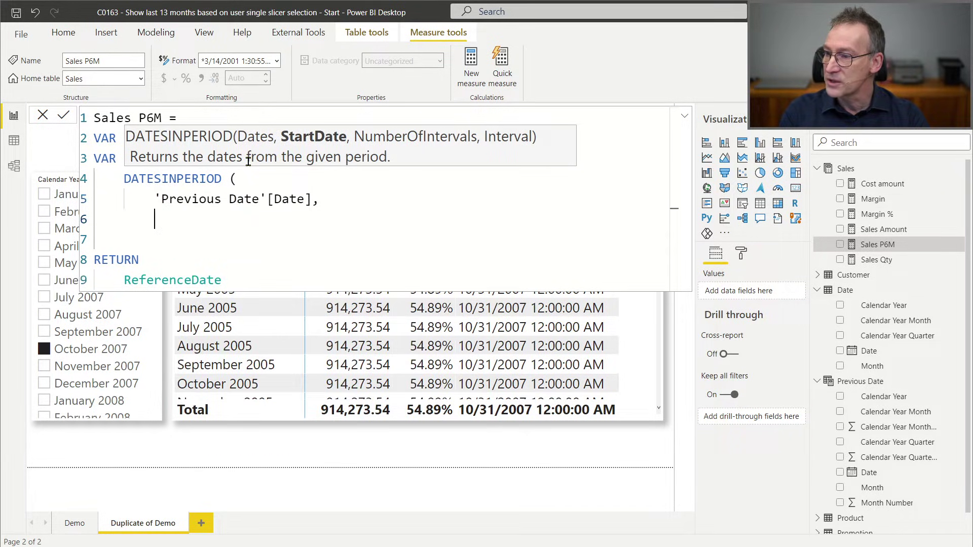
# Use the ReferenceDate variable as the start date of DATESINPERIOD
pyautogui.write('Refe')
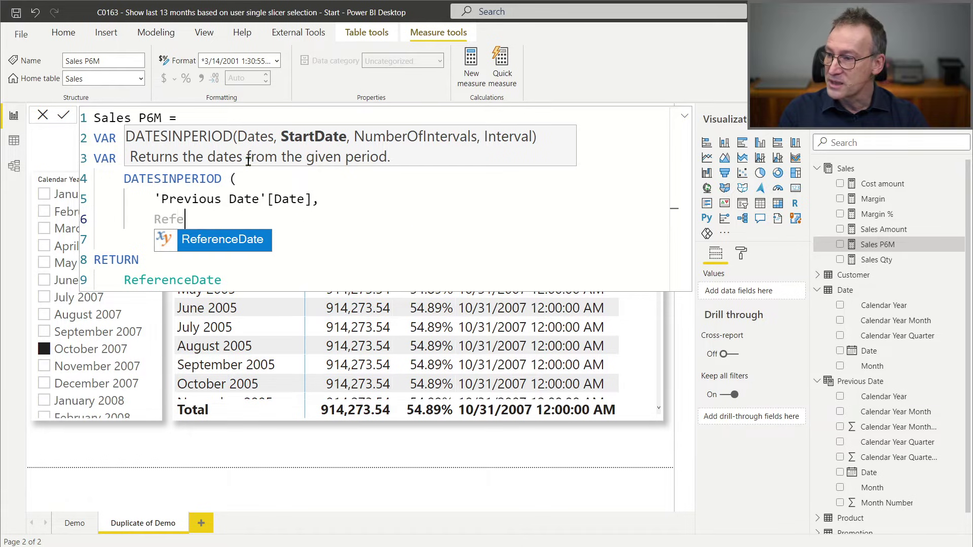
pyautogui.press('Tab')
pyautogui.write(',')
pyautogui.press('Return')
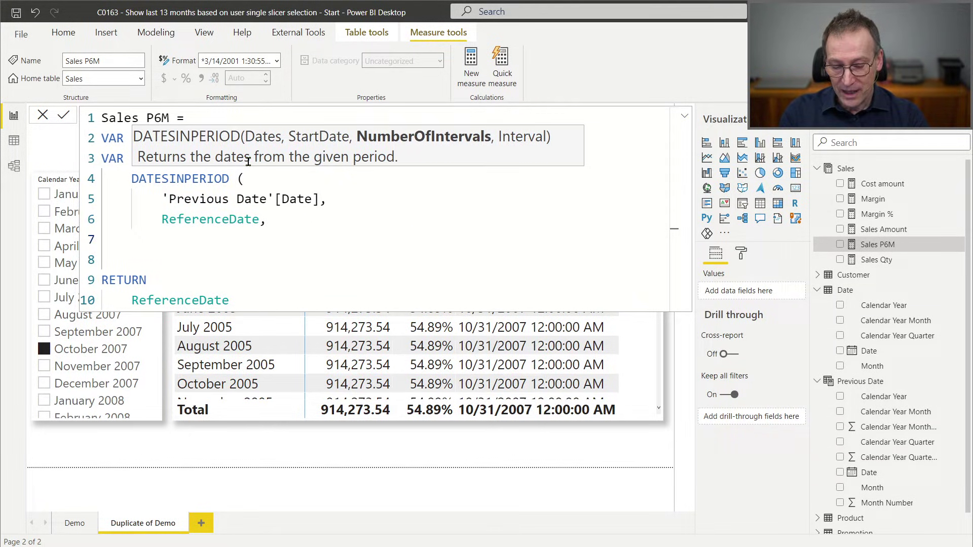
# Set the DATESINPERIOD interval to -6, MONTH, close the function and remove the blank line before RETURN
pyautogui.write('-6')
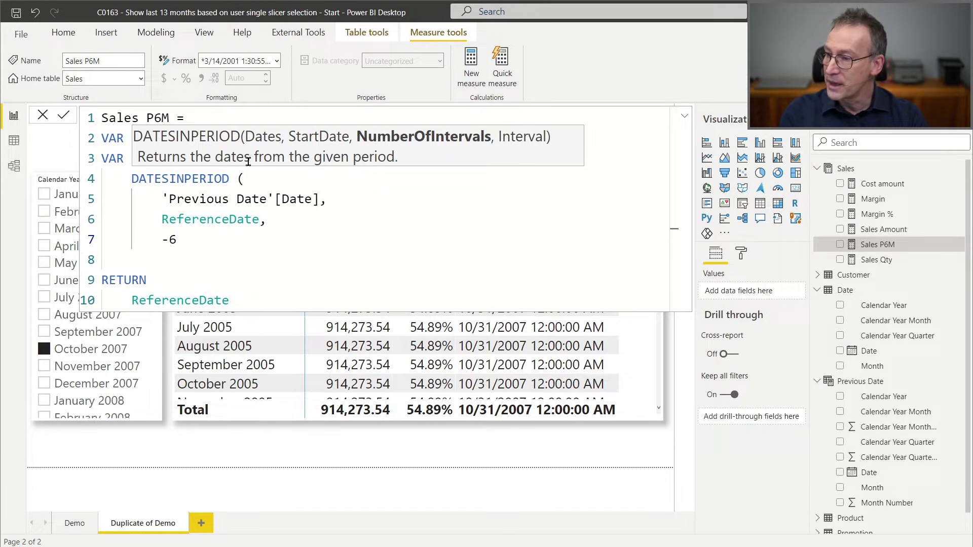
pyautogui.write(',')
pyautogui.press('Return')
pyautogui.write('MO')
pyautogui.press('Tab')
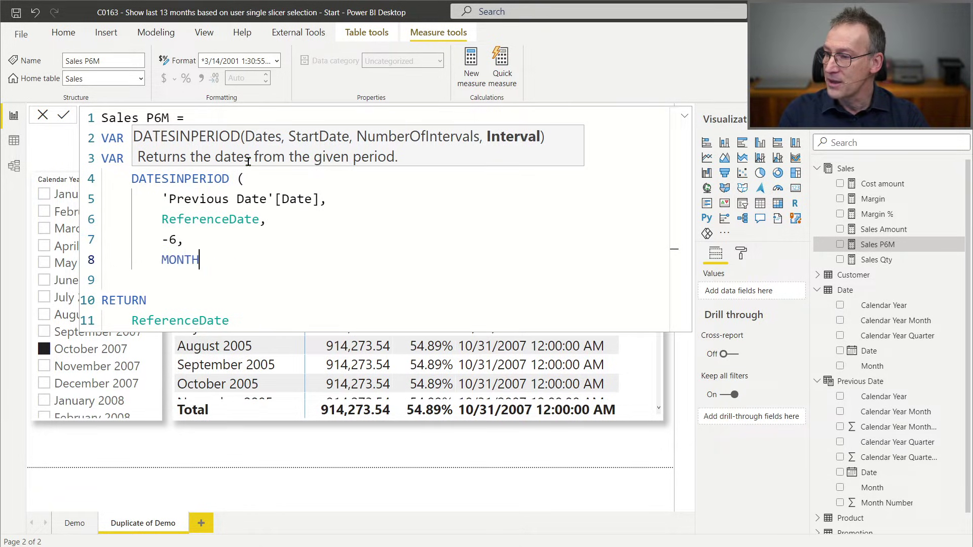
pyautogui.press('Return')
pyautogui.hotkey('shift', 'Tab')
pyautogui.write(')')
pyautogui.press('Down')
pyautogui.press('Delete')
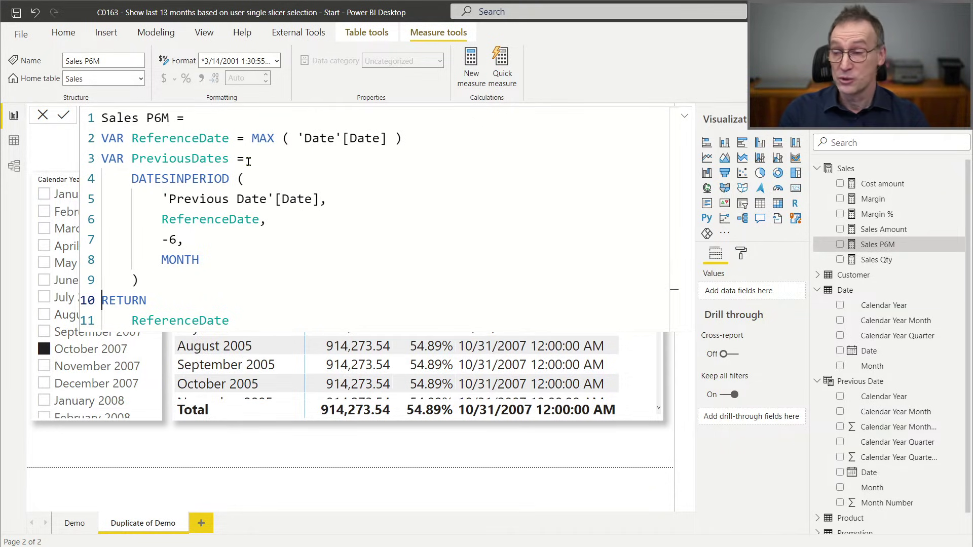
# Make Sales P6M return COUNTROWS ( PreviousDates ) and save the measure to test the variable
pyautogui.press('Down')
pyautogui.press('End')
pyautogui.hotkey('shift', 'Home')
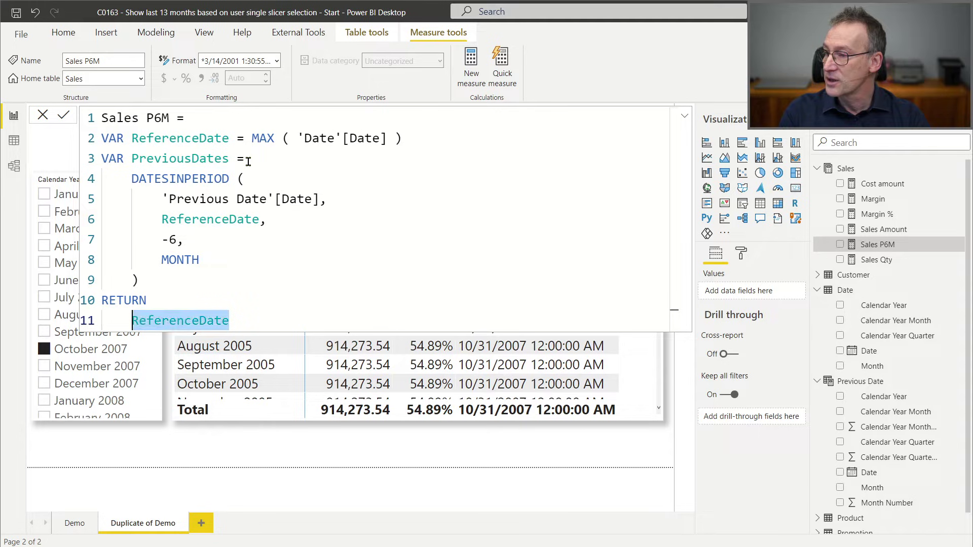
pyautogui.write('COUNT')
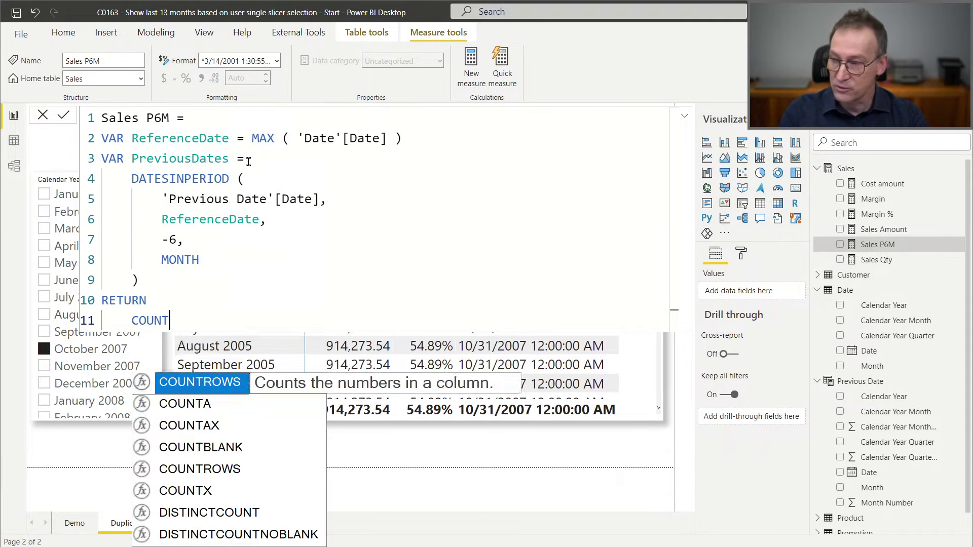
pyautogui.write('ROWS ( Previo')
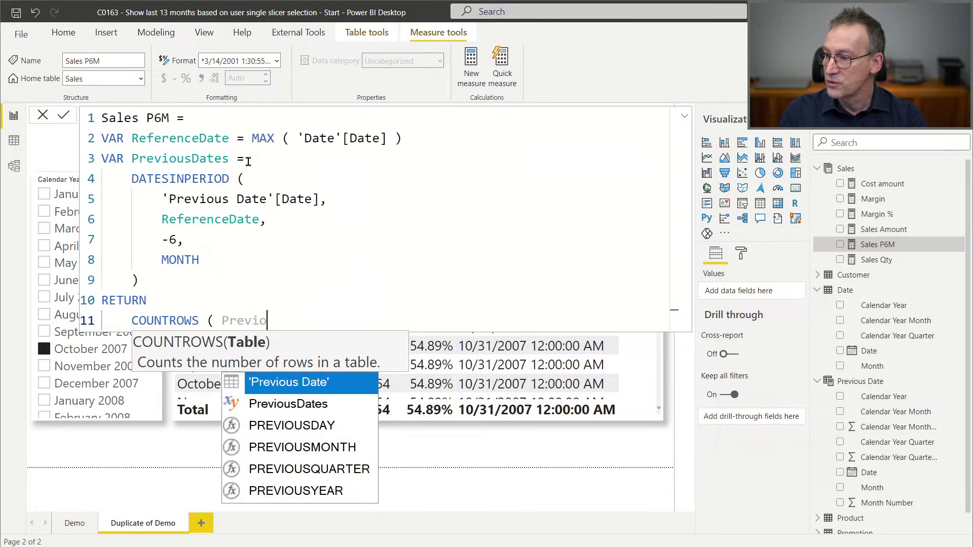
pyautogui.press('Down')
pyautogui.press('Tab')
pyautogui.write(')')
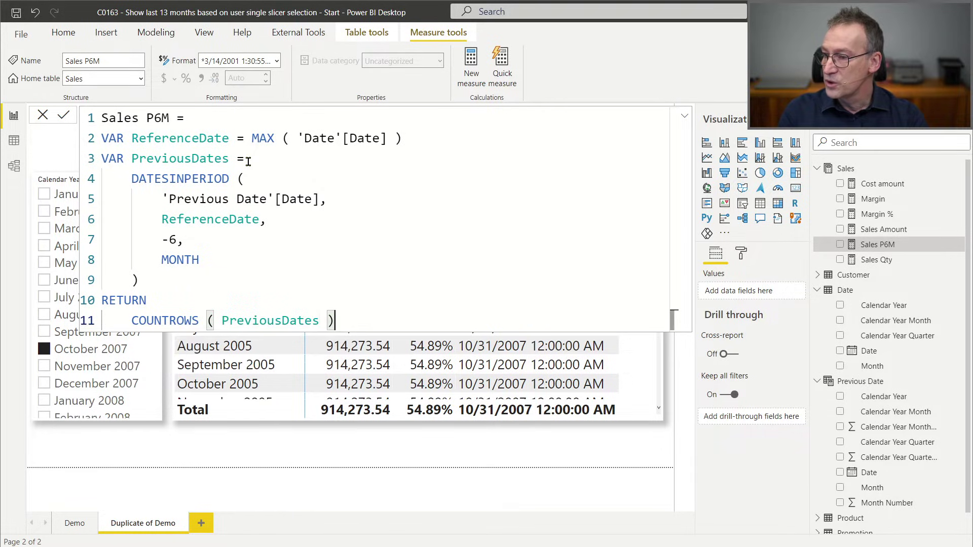
pyautogui.press('Up')
pyautogui.press('Up')
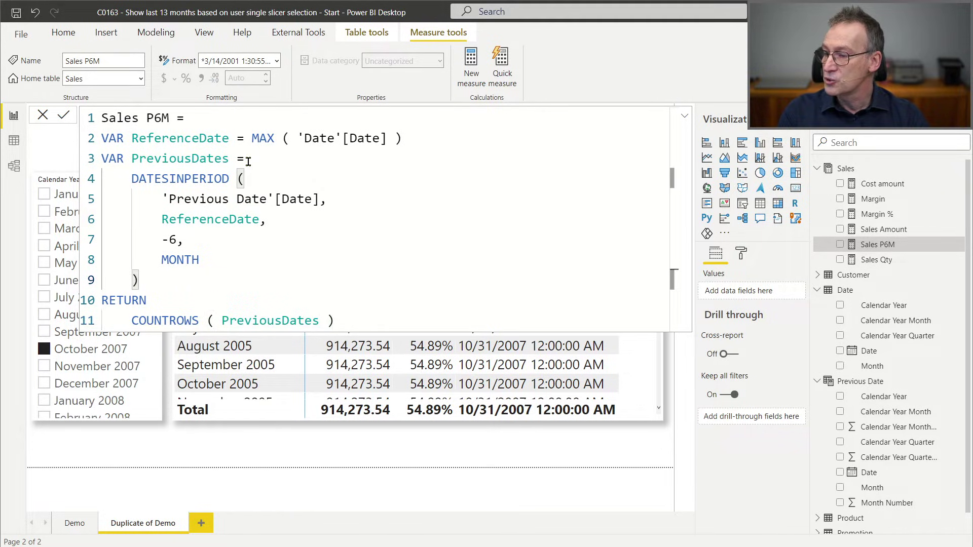
pyautogui.press('Return')
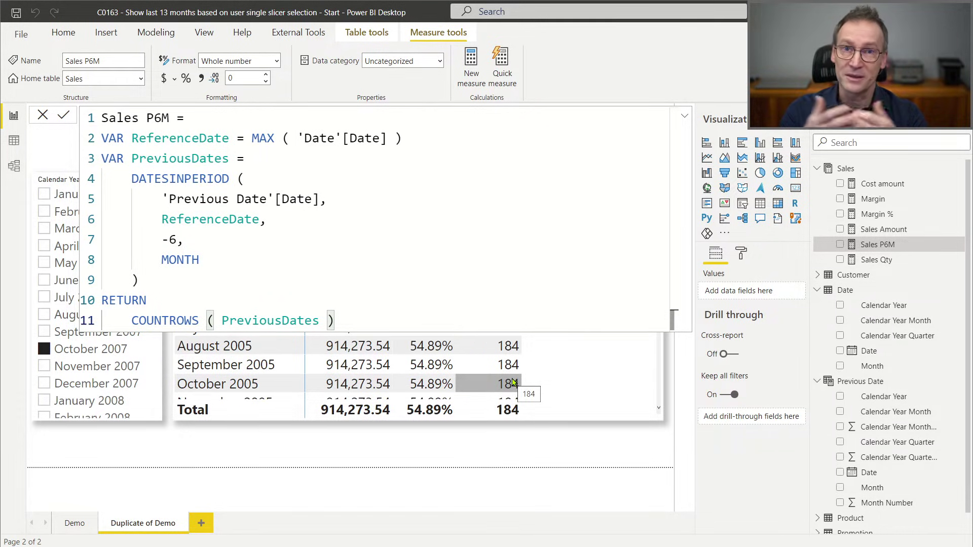
# Add a variable named Result above RETURN and start its definition with CALCULATE(
pyautogui.click(275, 268)
pyautogui.press('Down')
pyautogui.press('End')
pyautogui.press('Return')
pyautogui.press('BackSpace')
pyautogui.write('VAR Resu')
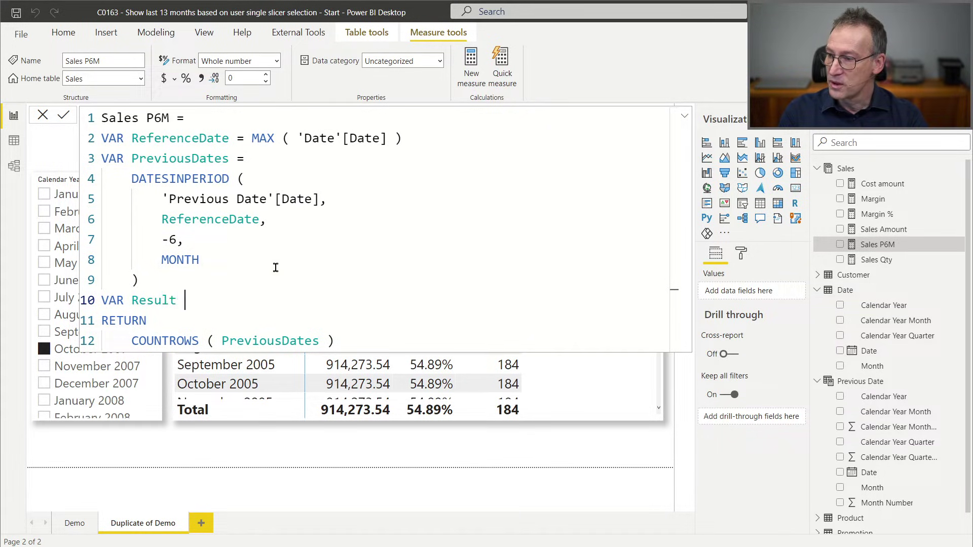
pyautogui.write('lt =')
pyautogui.press('Return')
pyautogui.write('CALCULATE(')
pyautogui.press('Return')
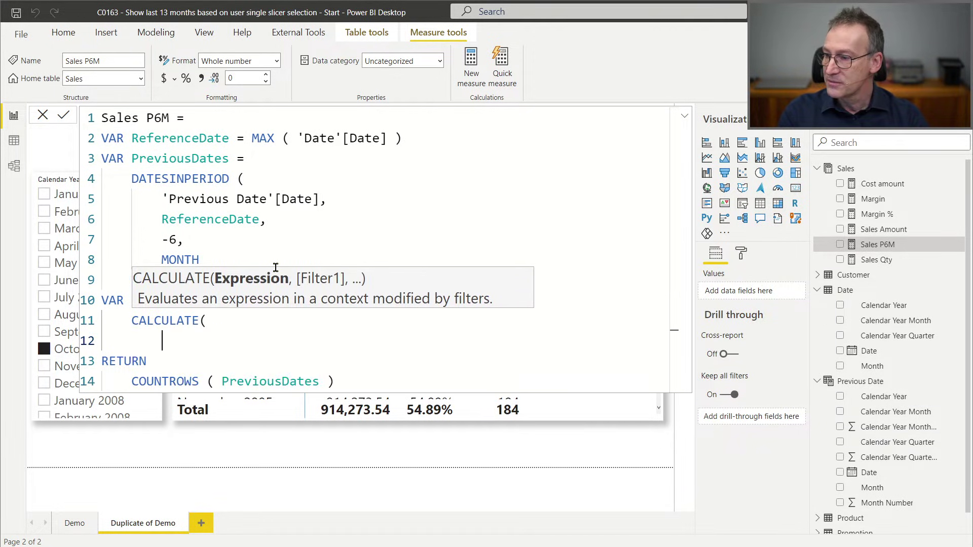
# Make CALCULATE evaluate [Sales Amount] with the PreviousDates variable as its first filter
pyautogui.write('[Sales Amount],')
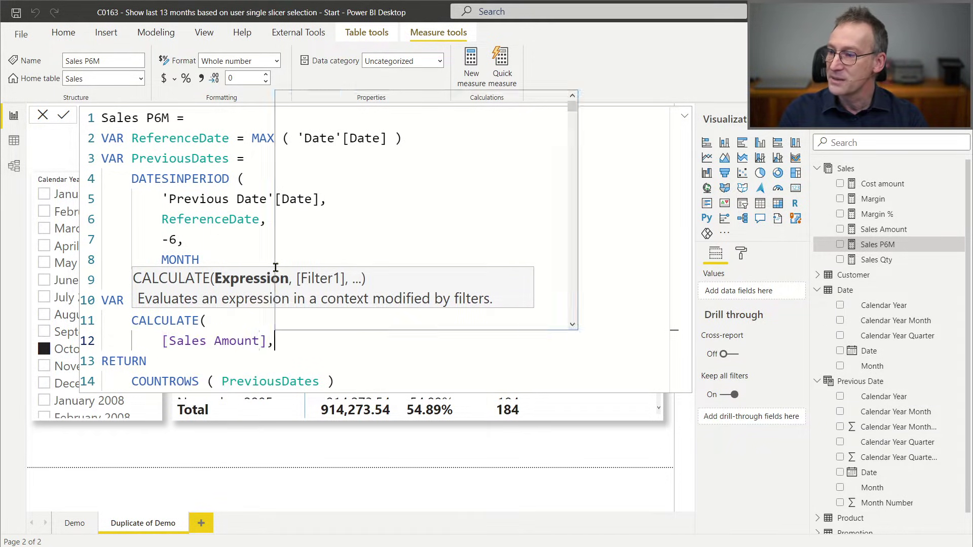
pyautogui.press('Return')
pyautogui.hotkey('ctrl', 'space')
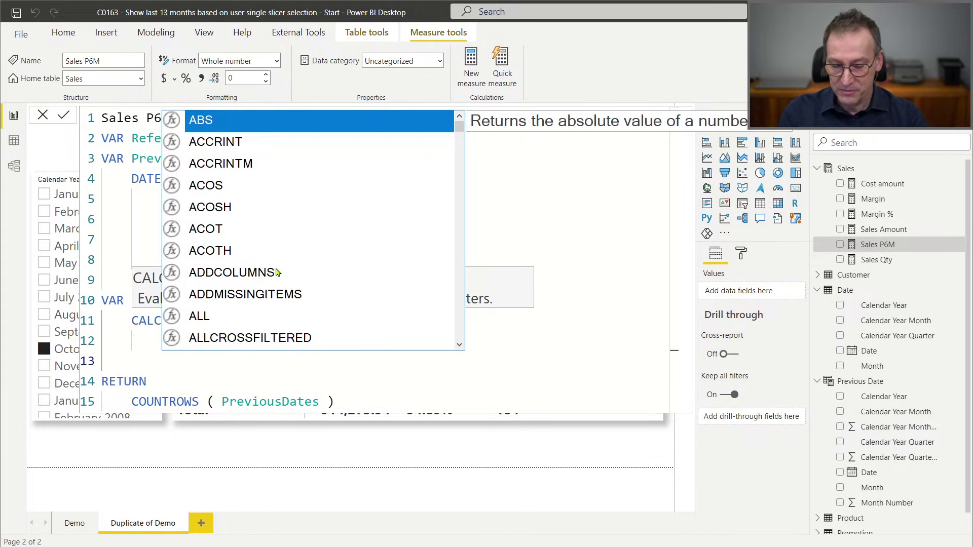
pyautogui.write('Pre')
pyautogui.press('Down')
pyautogui.press('Down')
pyautogui.press('Down')
pyautogui.press('Down')
pyautogui.press('Down')
pyautogui.press('Down')
pyautogui.press('Down')
pyautogui.press('Down')
pyautogui.press('Down')
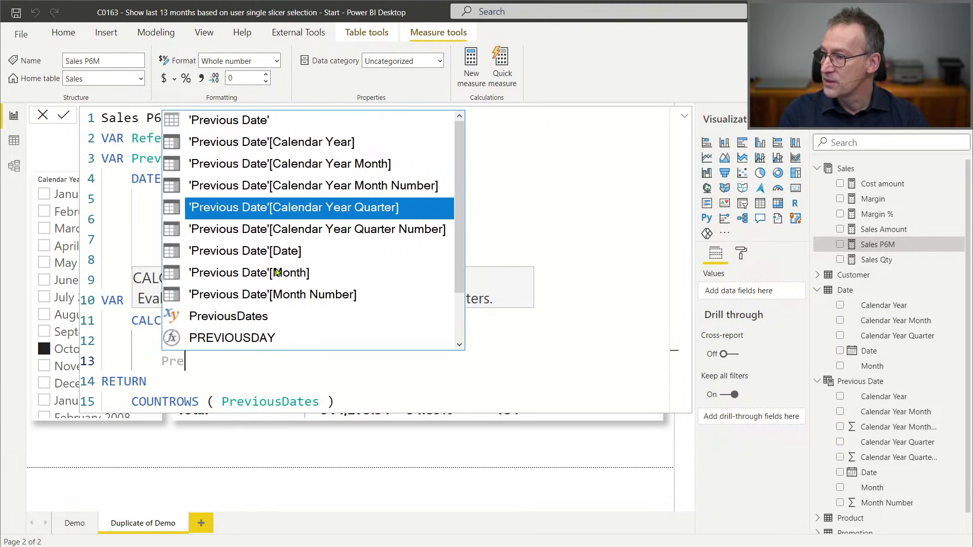
pyautogui.press('Tab')
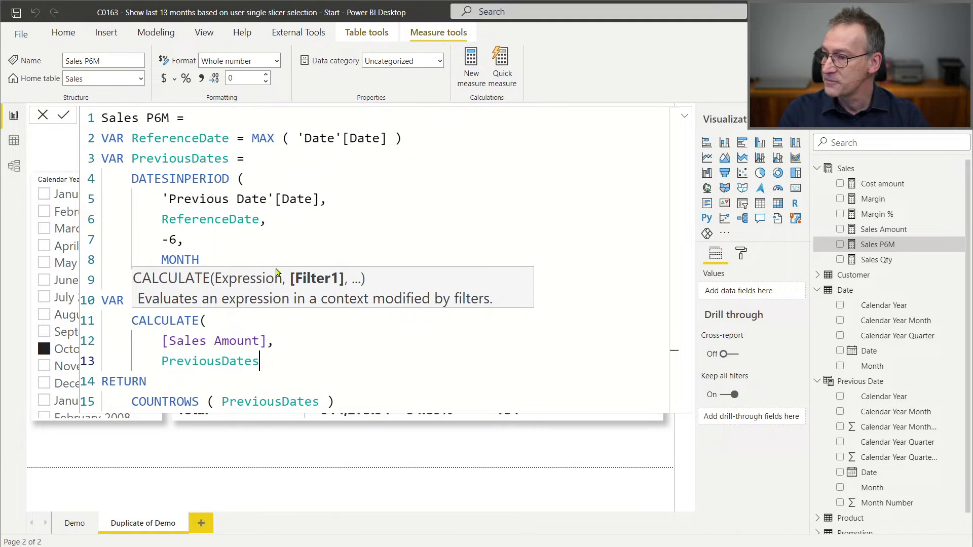
# Add a USERELATIONSHIP modifier to CALCULATE with 'Date'[Date] as its first column
pyautogui.write(',')
pyautogui.hotkey('shift', 'Return')
pyautogui.write('USE')
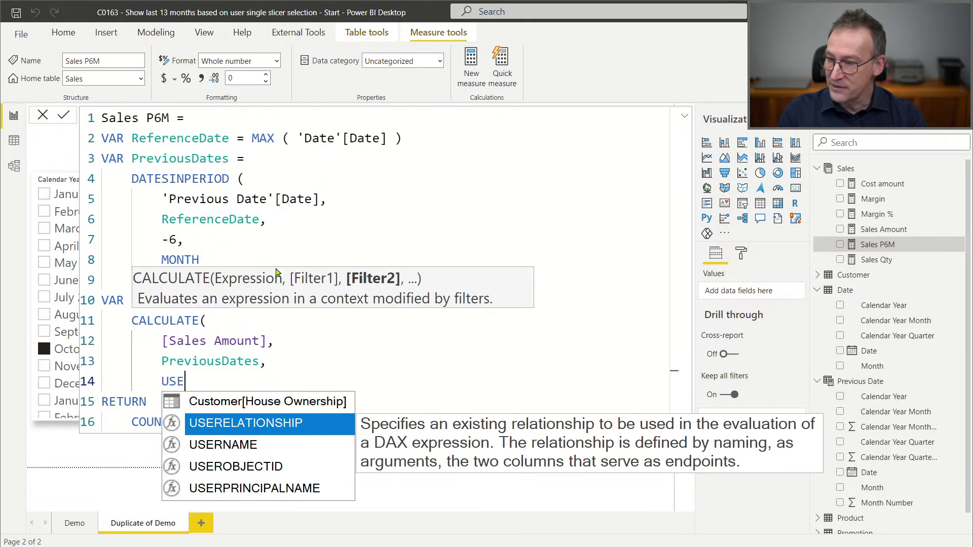
pyautogui.press('Tab')
pyautogui.press('BackSpace')
pyautogui.write('( ')
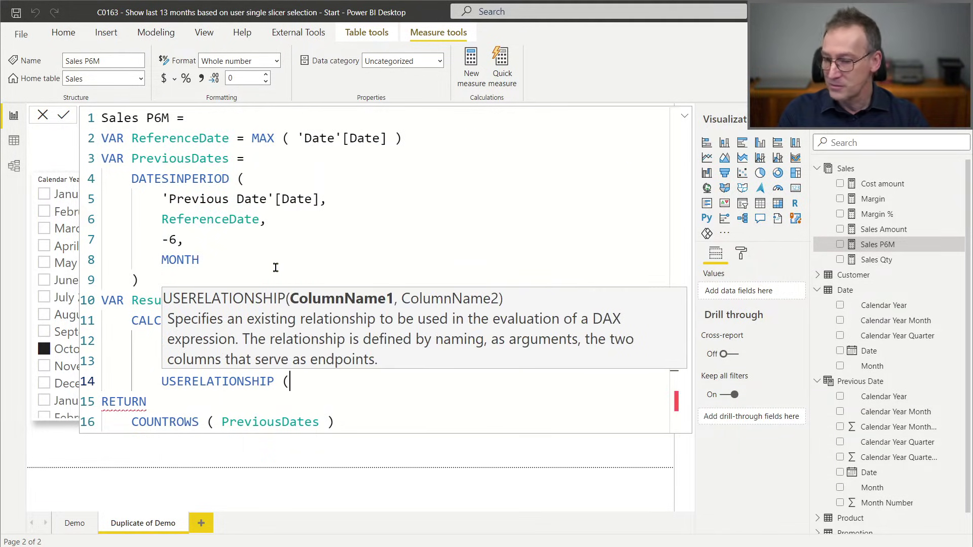
pyautogui.write('Da')
pyautogui.press('Down')
pyautogui.press('Down')
pyautogui.press('Down')
pyautogui.press('Down')
pyautogui.press('Down')
pyautogui.press('Down')
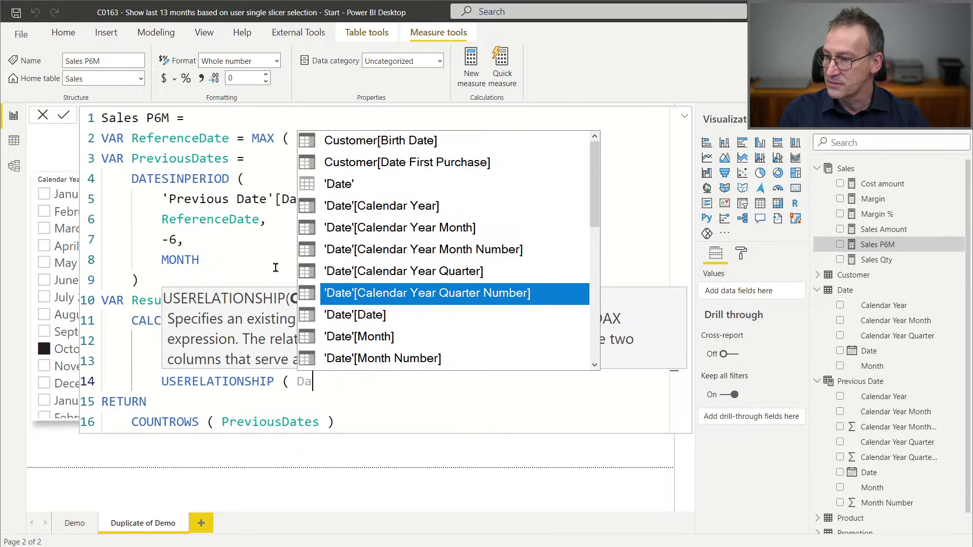
pyautogui.press('Tab')
# Set 'Previous Date'[Date] as the second USERELATIONSHIP column and close both USERELATIONSHIP and CALCULATE
pyautogui.write(', Prev')
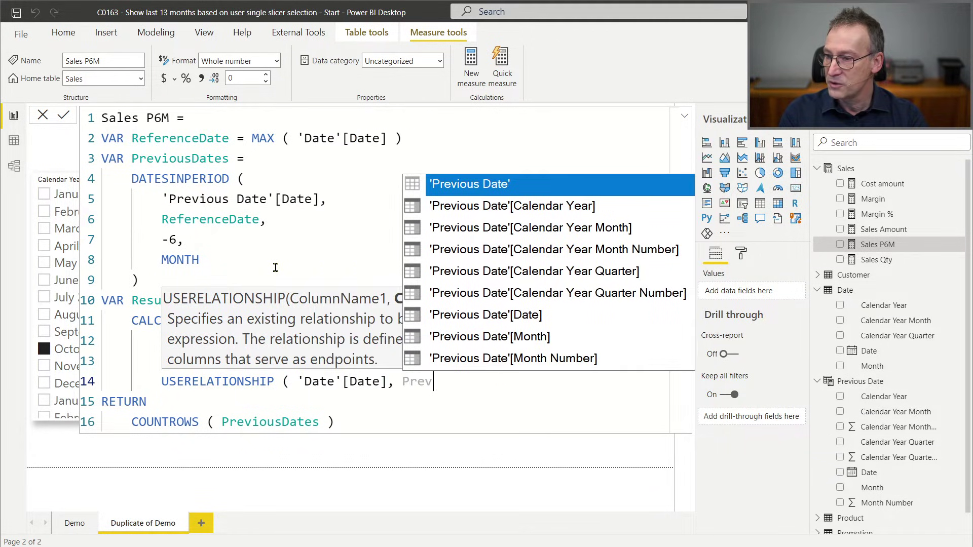
pyautogui.press('Down')
pyautogui.press('Down')
pyautogui.press('Down')
pyautogui.press('Down')
pyautogui.press('Down')
pyautogui.press('Down')
pyautogui.press('Tab')
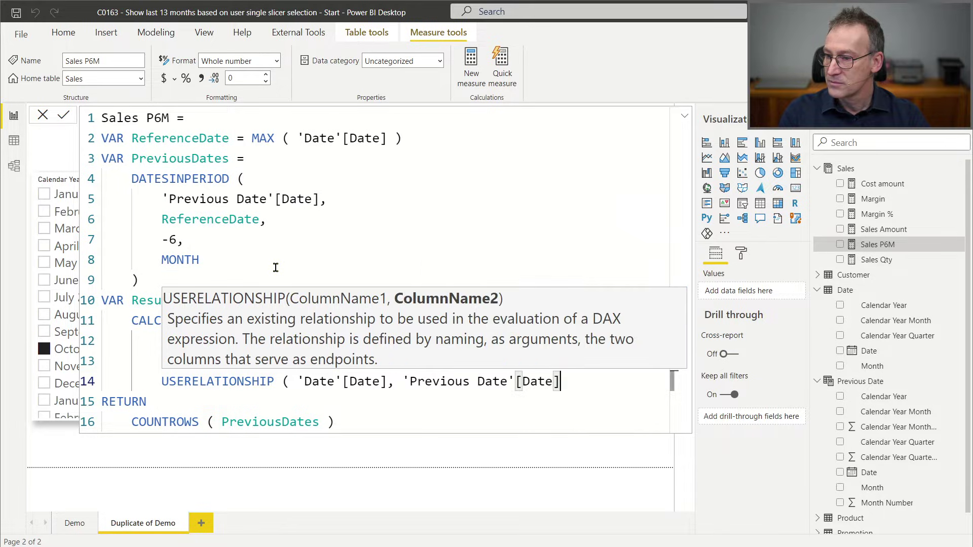
pyautogui.write(')')
pyautogui.press('Return')
pyautogui.press('BackSpace')
pyautogui.write(')')
# Replace the returned expression after RETURN with the Result variable and save the Sales P6M measure
pyautogui.press('Up')
pyautogui.press('Up')
pyautogui.press('Up')
pyautogui.press('Up')
pyautogui.press('Up')
pyautogui.hotkey('ctrl', 'End')
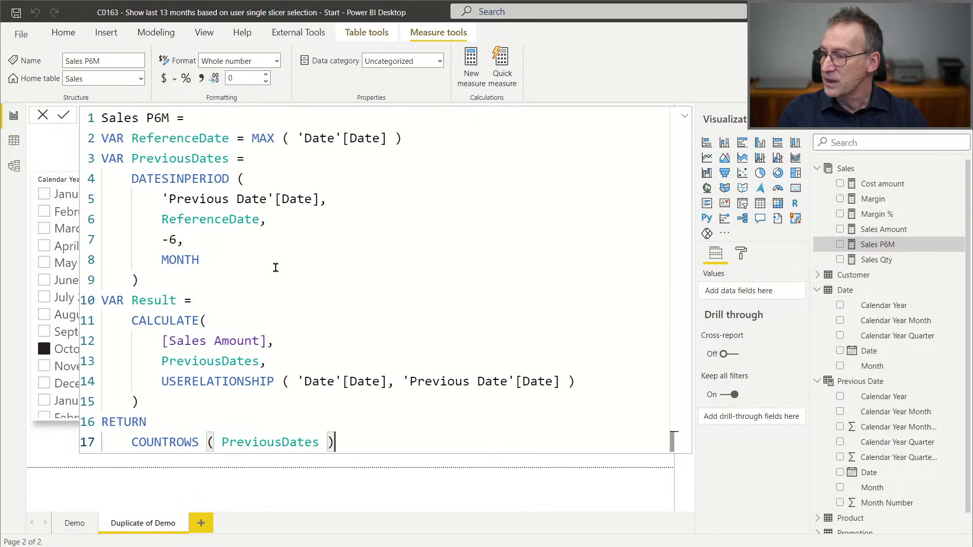
pyautogui.hotkey('shift', 'Home')
pyautogui.write('Result')
pyautogui.press('Escape')
pyautogui.press('Up')
pyautogui.press('Up')
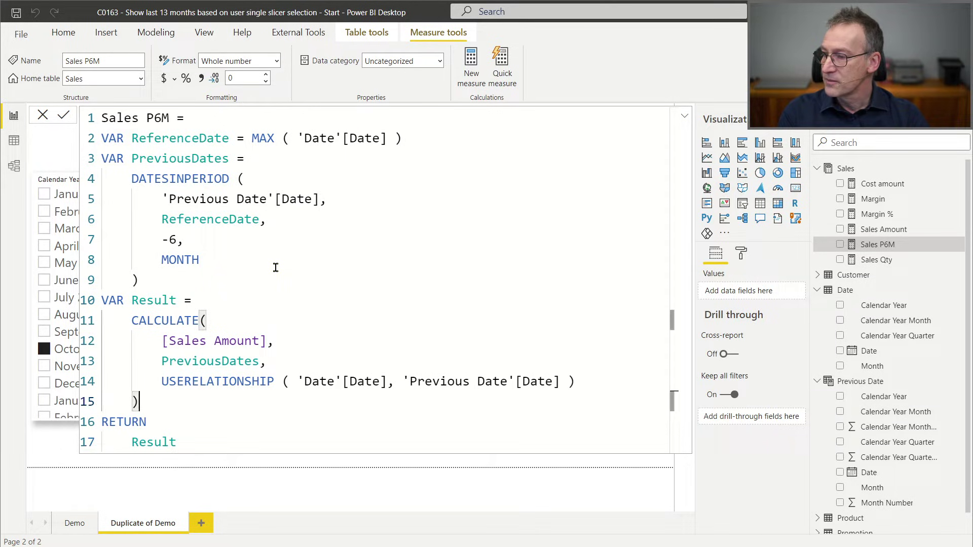
pyautogui.hotkey('ctrl', 'End')
pyautogui.press('Return')
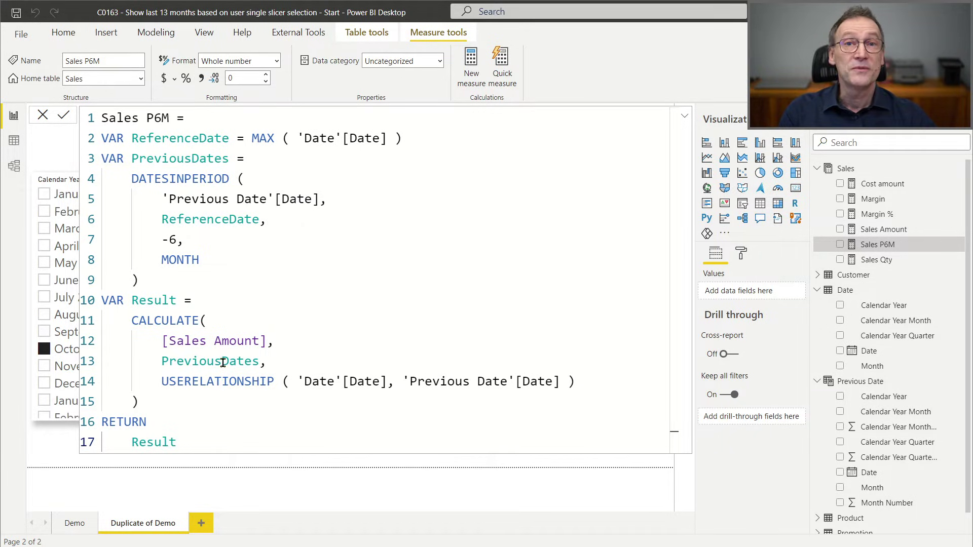
# Review the 'Previous Date'[Date] argument in PreviousDates, then confirm the formula to view the matrix
pyautogui.moveTo(158, 201); pyautogui.dragTo(320, 199)
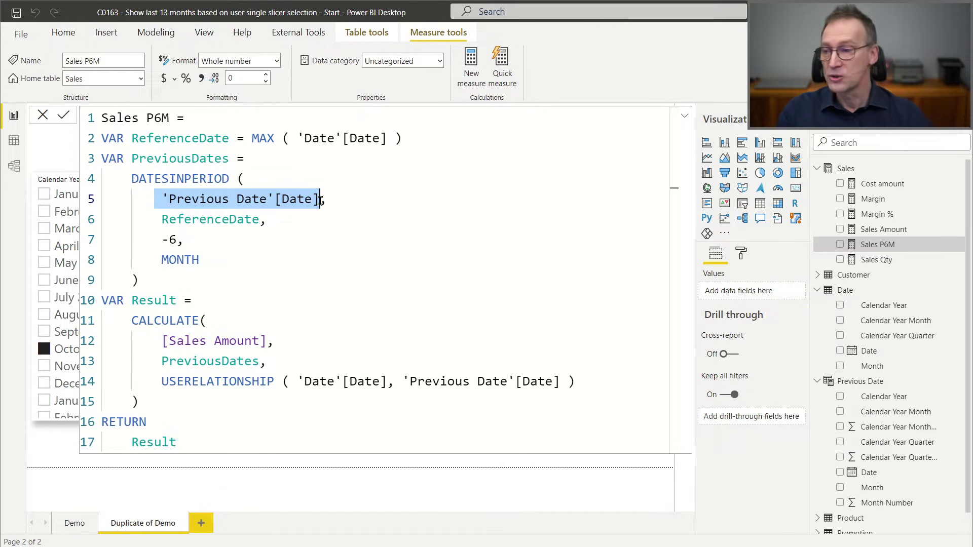
pyautogui.click(327, 166)
pyautogui.press('Return')
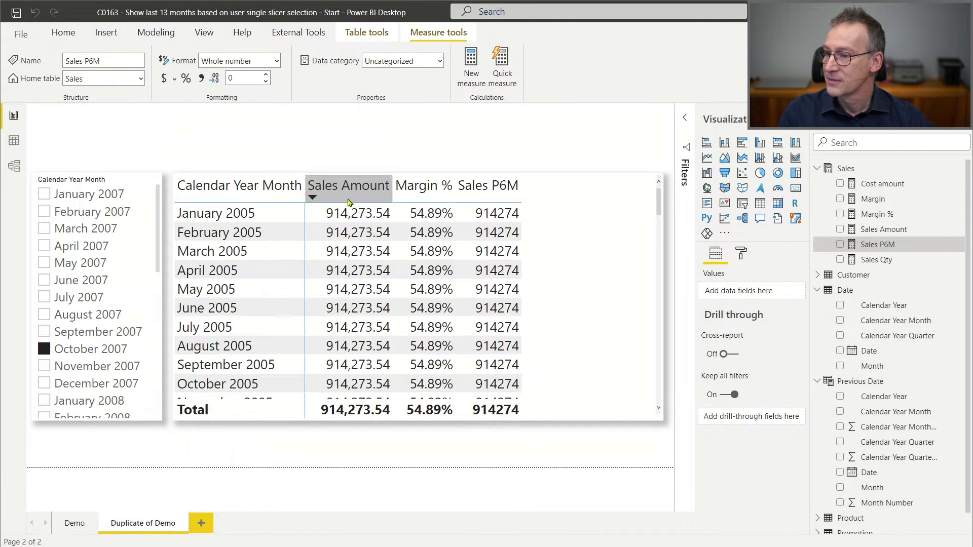
# Format the Sales P6M measure as a decimal number with two decimal places and a thousands separator
pyautogui.click(256, 61)
pyautogui.click(249, 116)
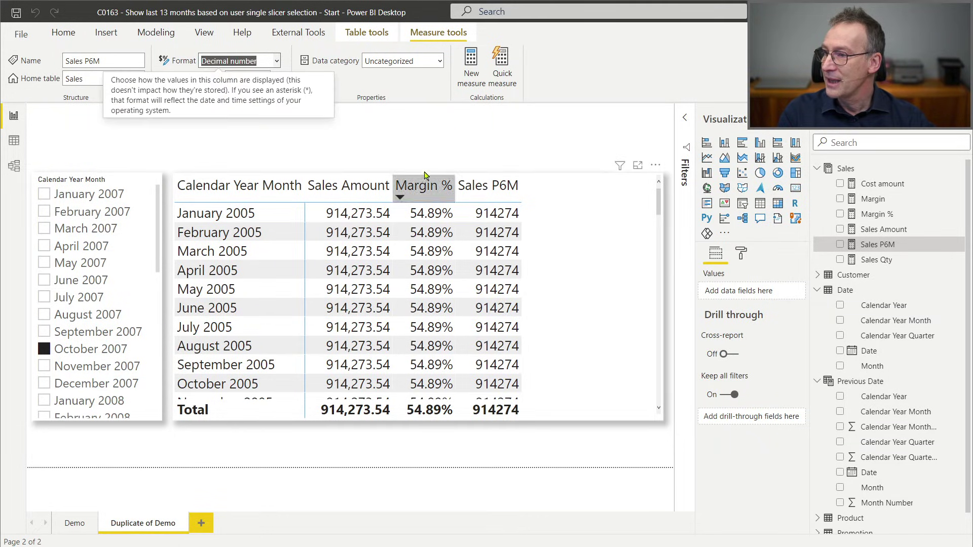
pyautogui.click(265, 74)
pyautogui.click(265, 75)
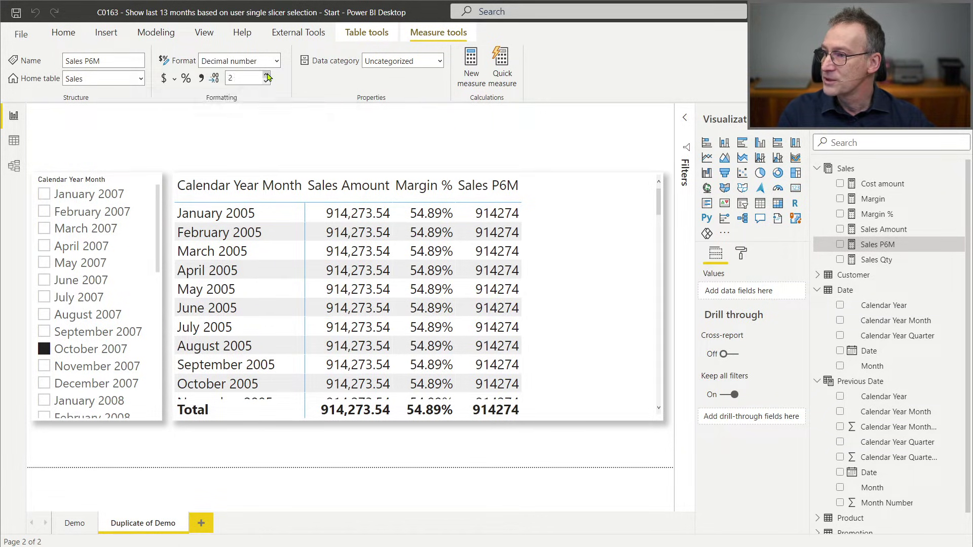
pyautogui.click(201, 80)
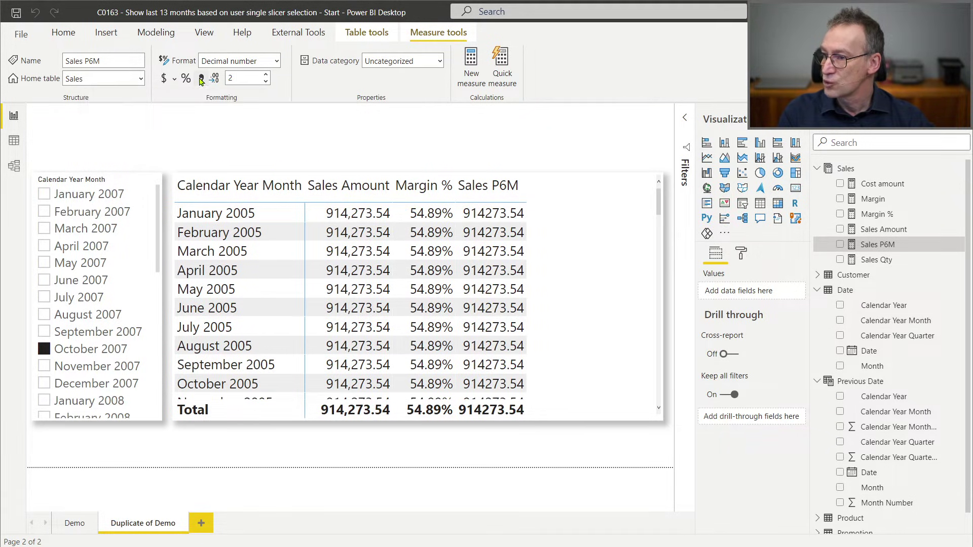
pyautogui.click(605, 439)
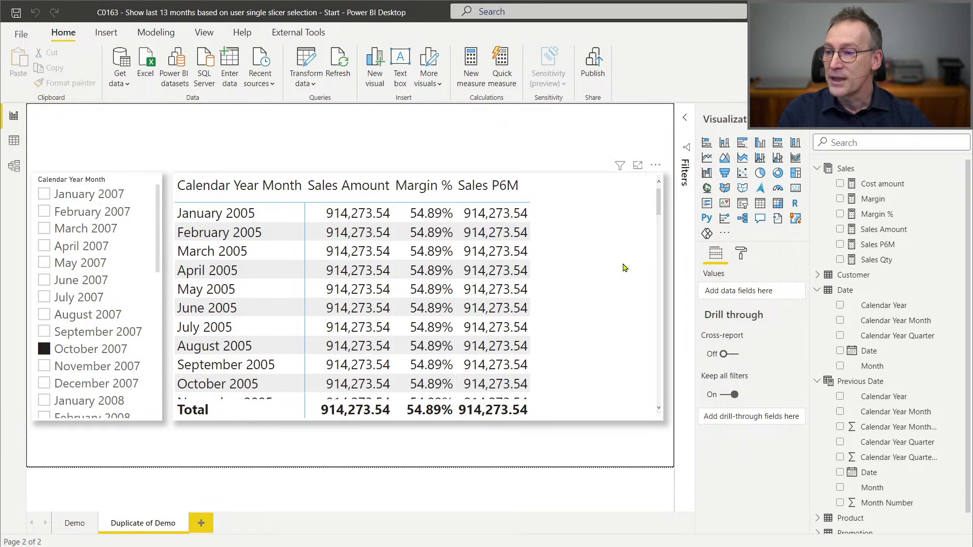
# Examine the PreviousDates filter in Sales P6M and how the Previous Date and Date tables are related in the model
pyautogui.click(884, 246)
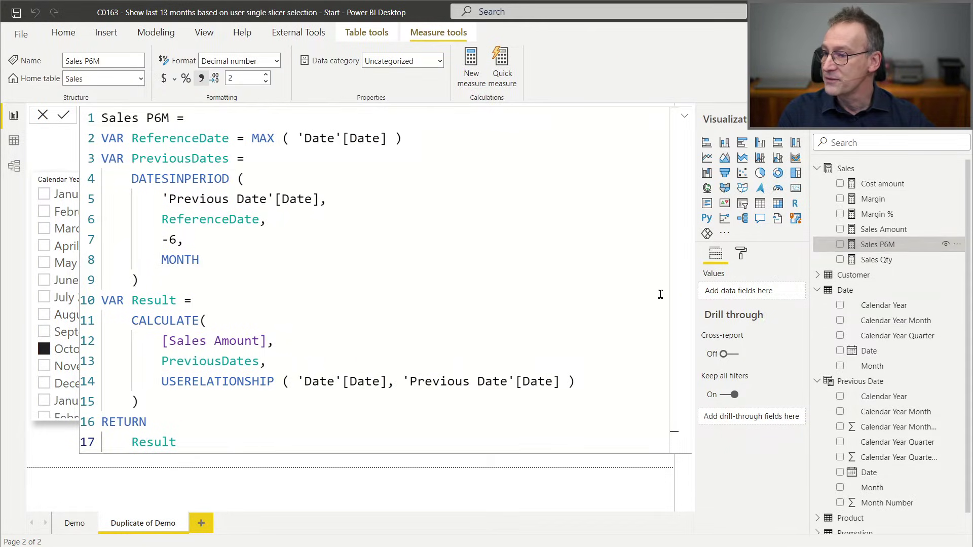
pyautogui.moveTo(162, 363); pyautogui.dragTo(259, 365)
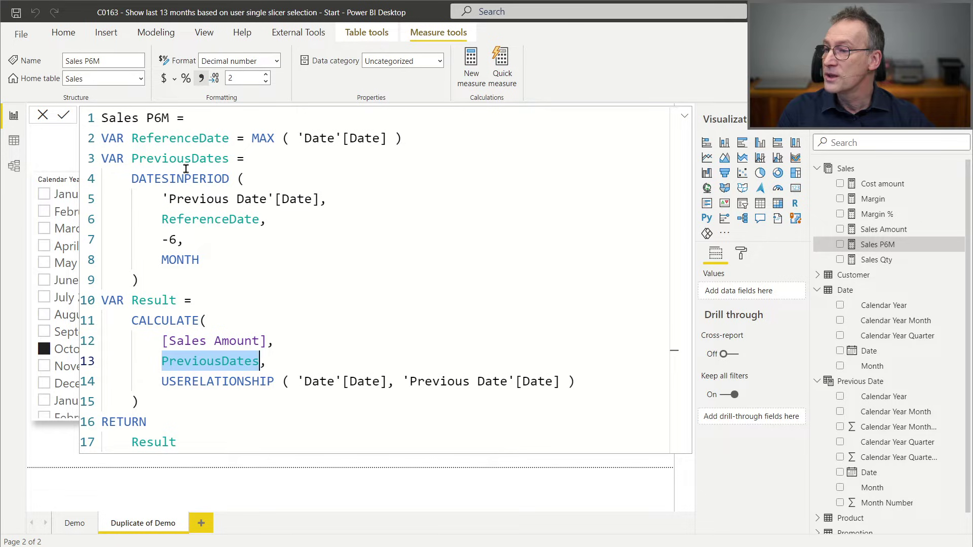
pyautogui.click(23, 168)
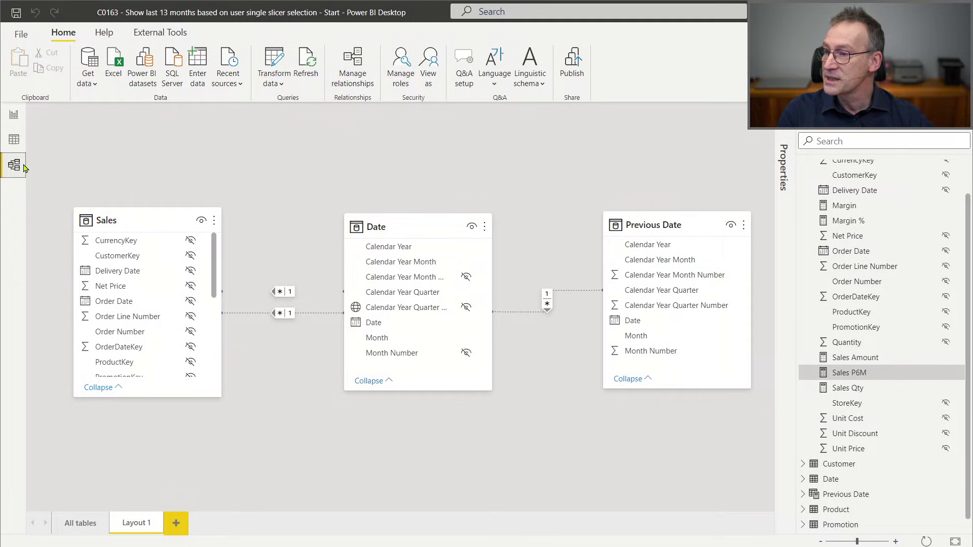
pyautogui.click(682, 228)
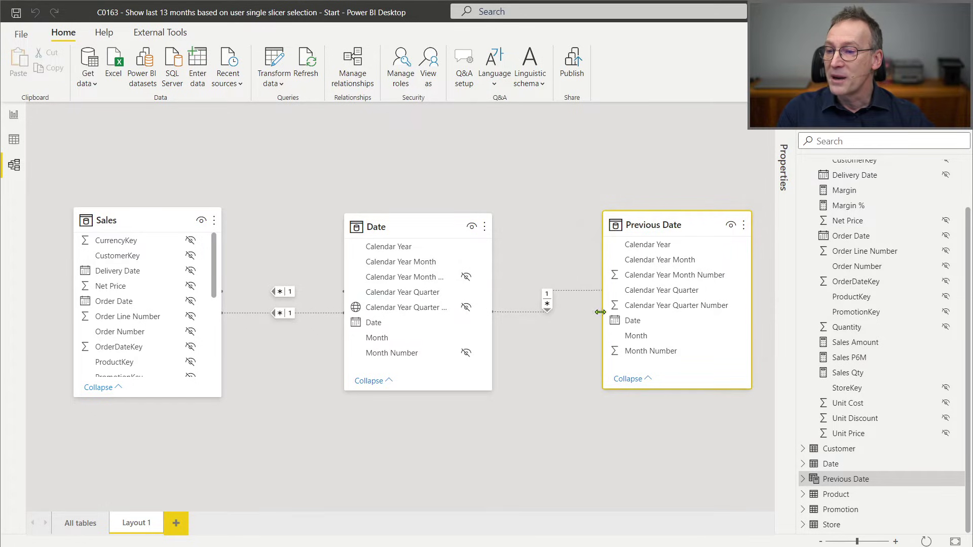
pyautogui.click(405, 225)
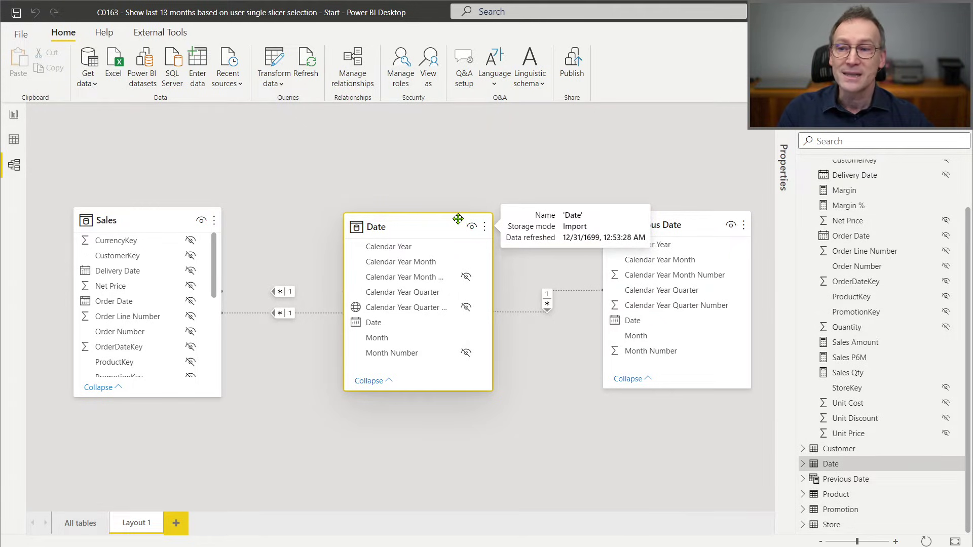
pyautogui.click(14, 116)
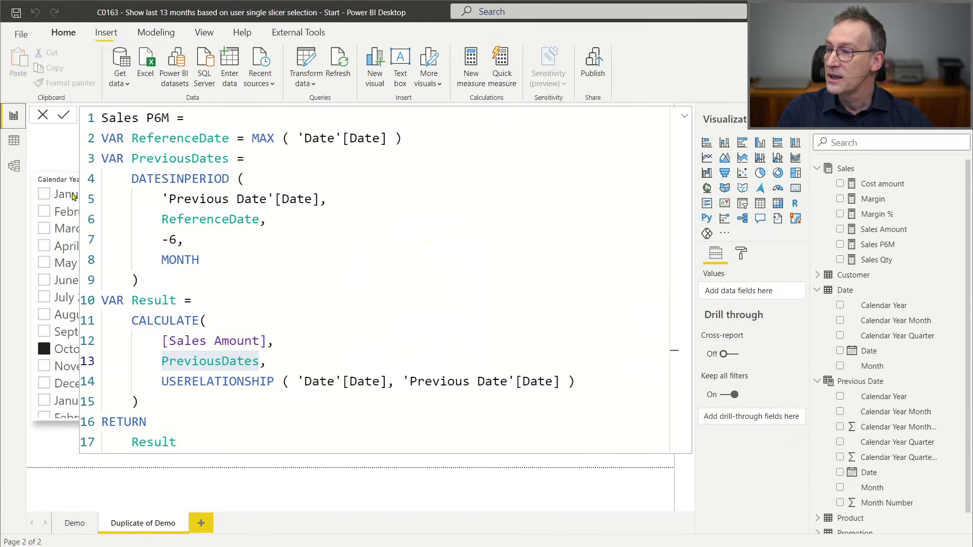
pyautogui.click(67, 163)
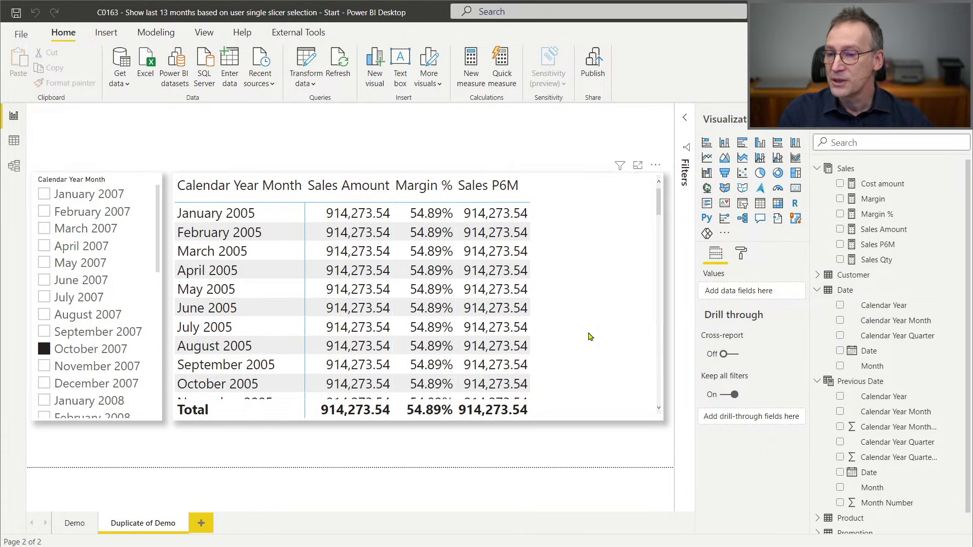
# Insert a REMOVEFILTERS call on a new line after [Sales Amount] inside the CALCULATE of Sales P6M
pyautogui.click(874, 244)
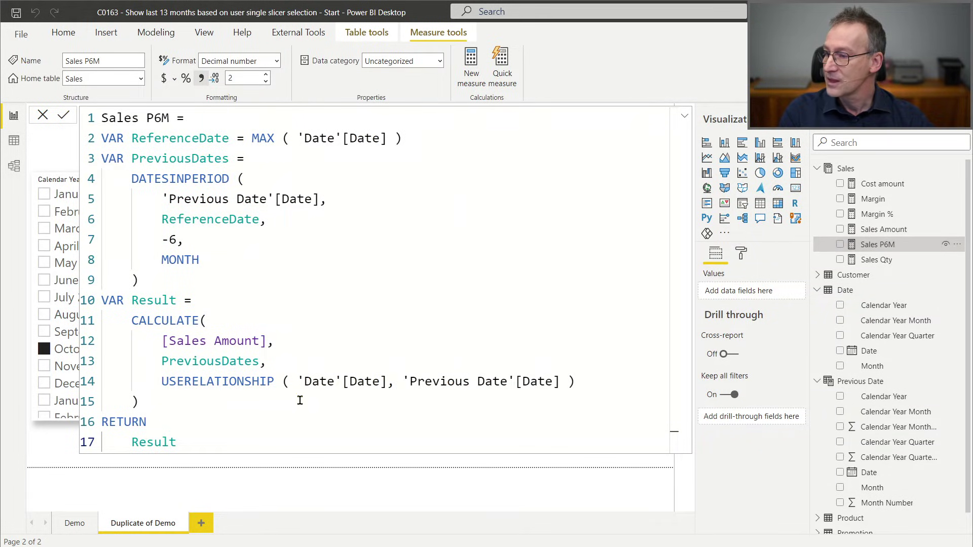
pyautogui.click(299, 360)
pyautogui.press('Up')
pyautogui.hotkey('shift', 'End')
pyautogui.press('End')
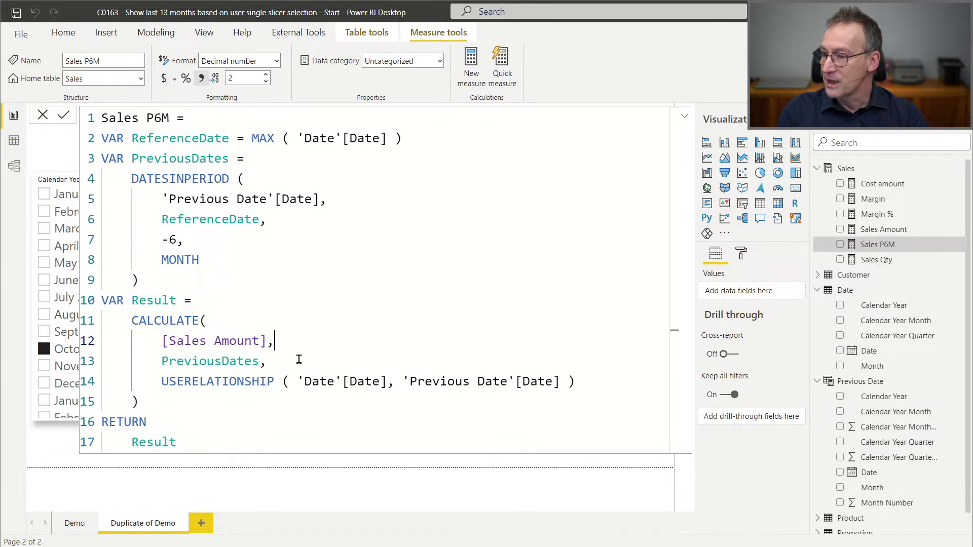
pyautogui.hotkey('shift', 'Return')
pyautogui.write('REMOVE')
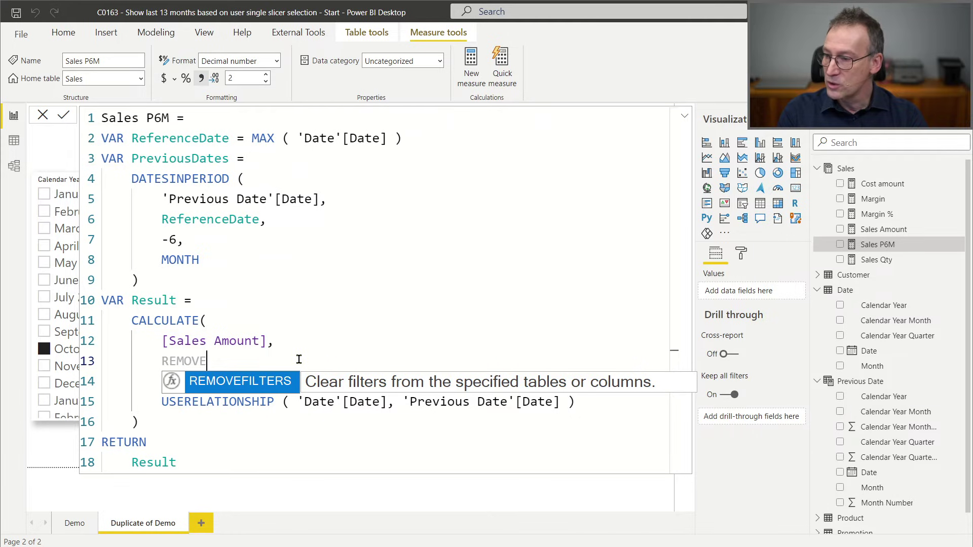
pyautogui.press('Tab')
pyautogui.press('Left')
pyautogui.press('Right')
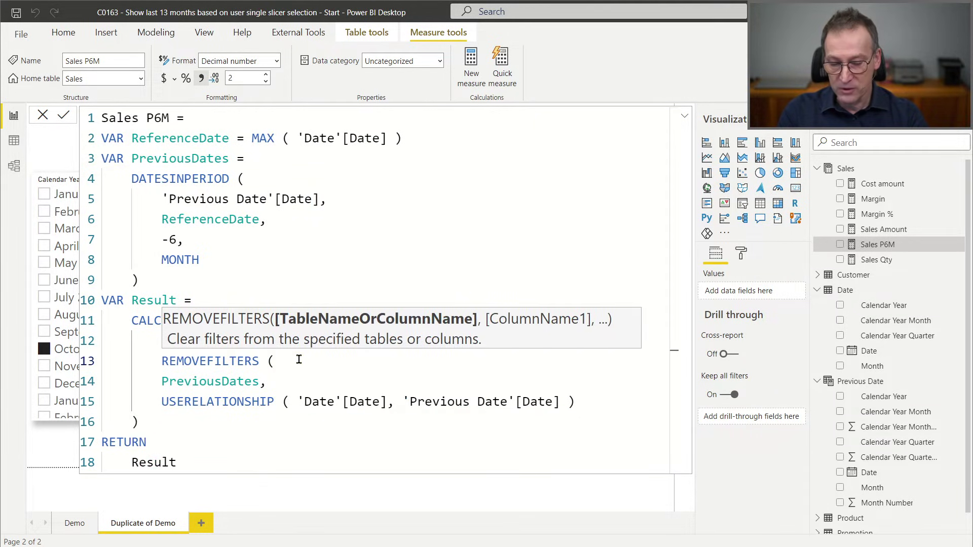
# Give REMOVEFILTERS the 'Date' table as its argument and close the call with a trailing comma
pyautogui.write('Da')
pyautogui.press('Tab')
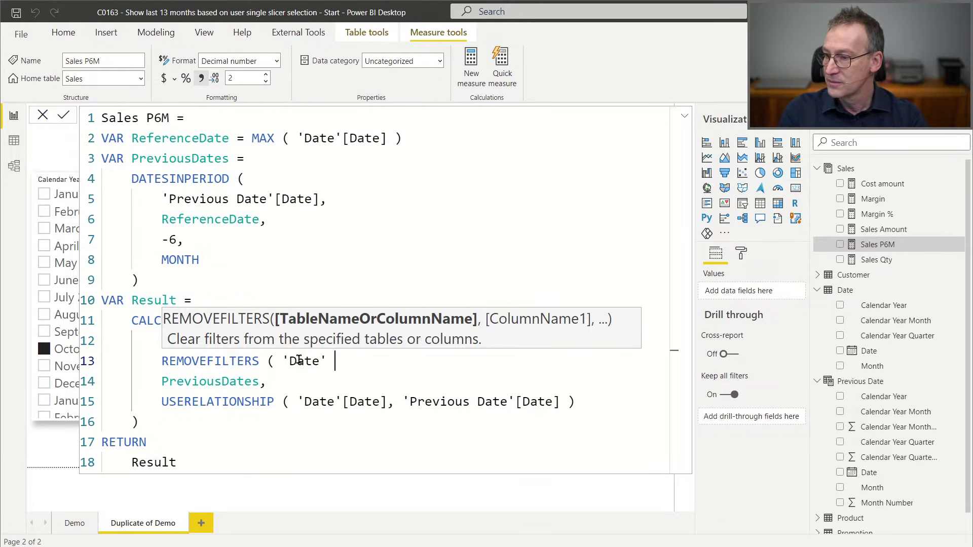
pyautogui.write('),')
pyautogui.press('Escape')
pyautogui.press('Down')
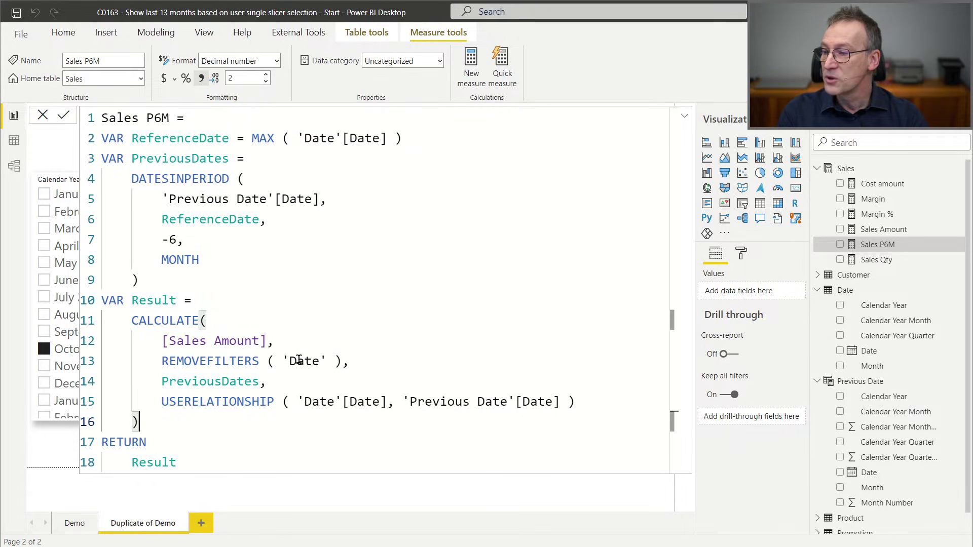
# Review the PreviousDates and USERELATIONSHIP lines and commit the updated Sales P6M formula
pyautogui.press('Home')
pyautogui.press('Home')
pyautogui.hotkey('shift', 'Down')
pyautogui.hotkey('shift', 'Down')
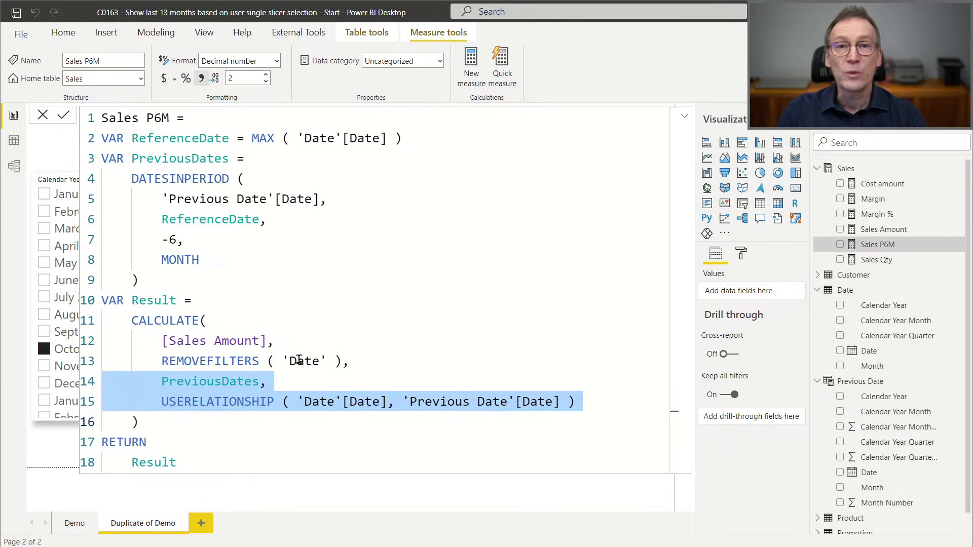
pyautogui.press('Down')
pyautogui.press('End')
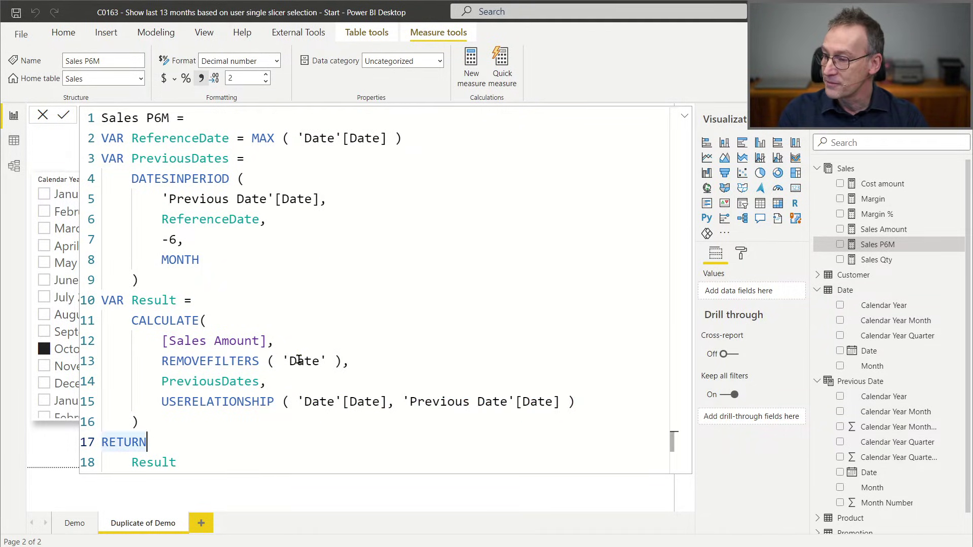
pyautogui.click(302, 302)
pyautogui.press('Return')
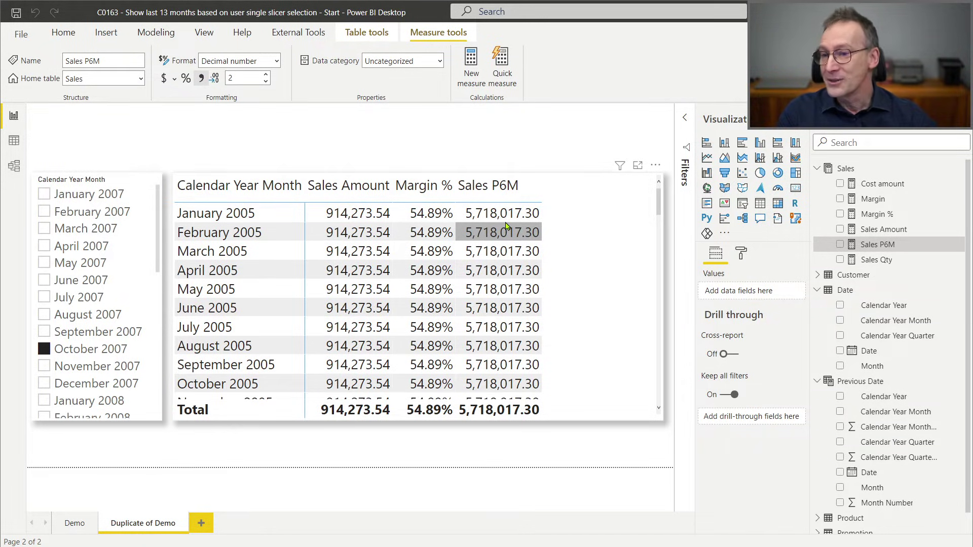
# Reopen the Sales P6M formula and examine how the PreviousDates filter is applied, comparing it with the matrix rows
pyautogui.click(884, 229)
pyautogui.click(880, 245)
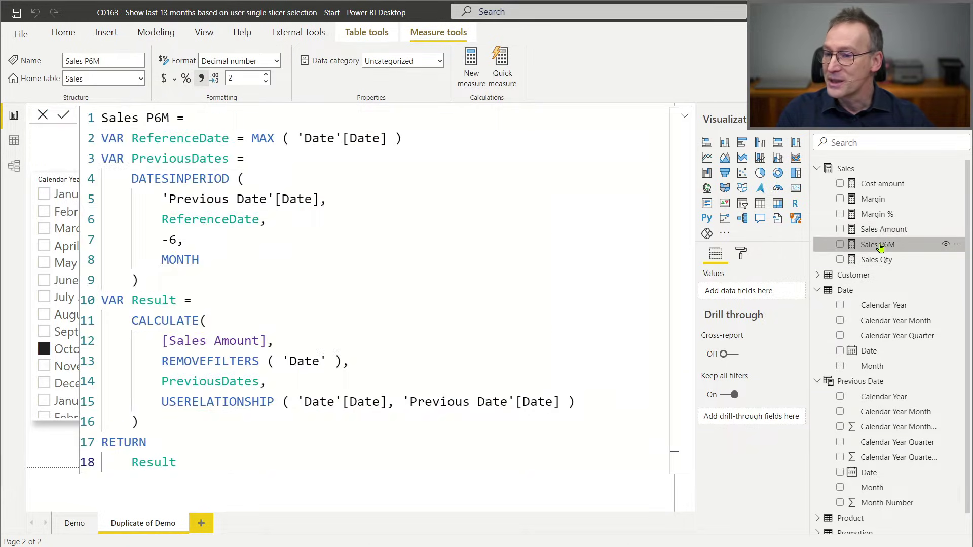
pyautogui.moveTo(162, 384); pyautogui.dragTo(260, 381)
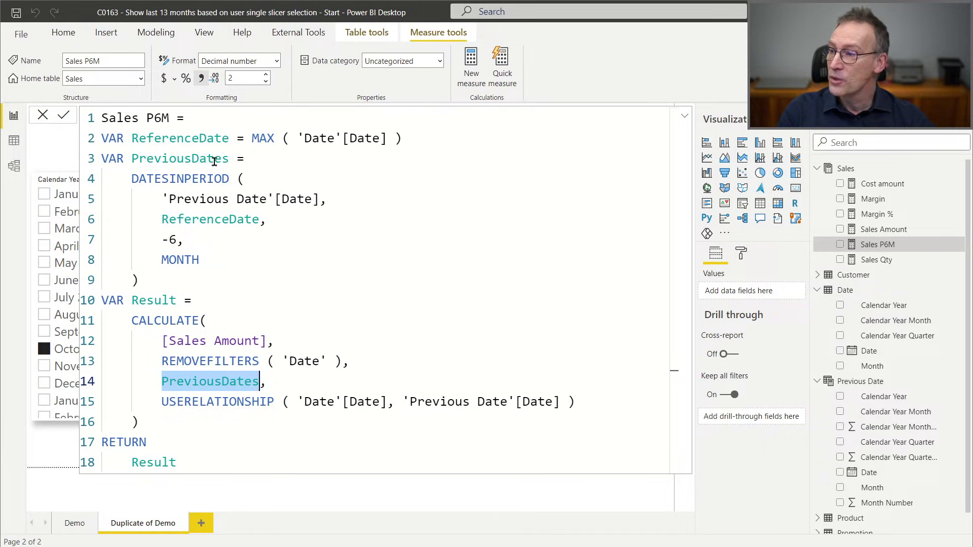
pyautogui.click(327, 195)
pyautogui.press('Escape')
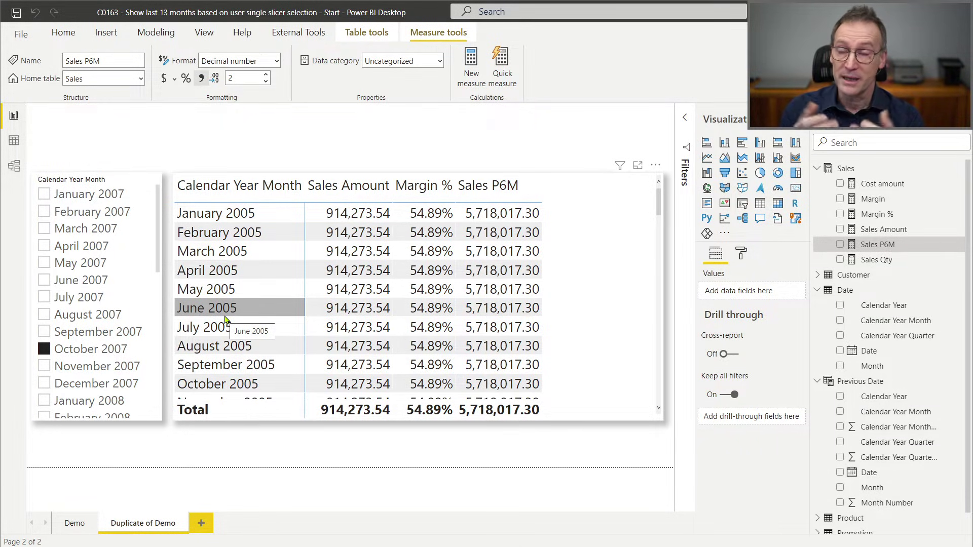
# Wrap the PreviousDates filter in KEEPFILTERS within the CALCULATE of Sales P6M and commit the formula
pyautogui.click(883, 229)
pyautogui.click(882, 246)
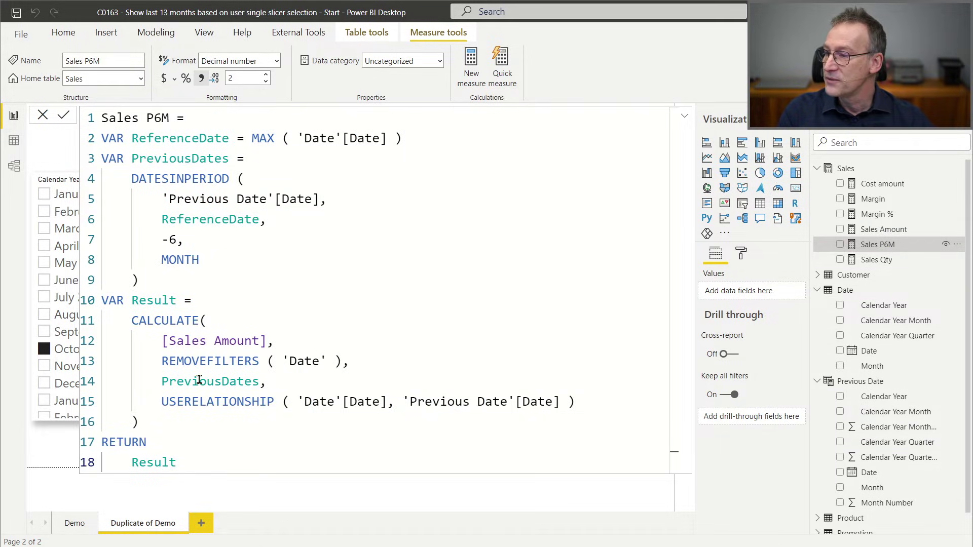
pyautogui.click(162, 381)
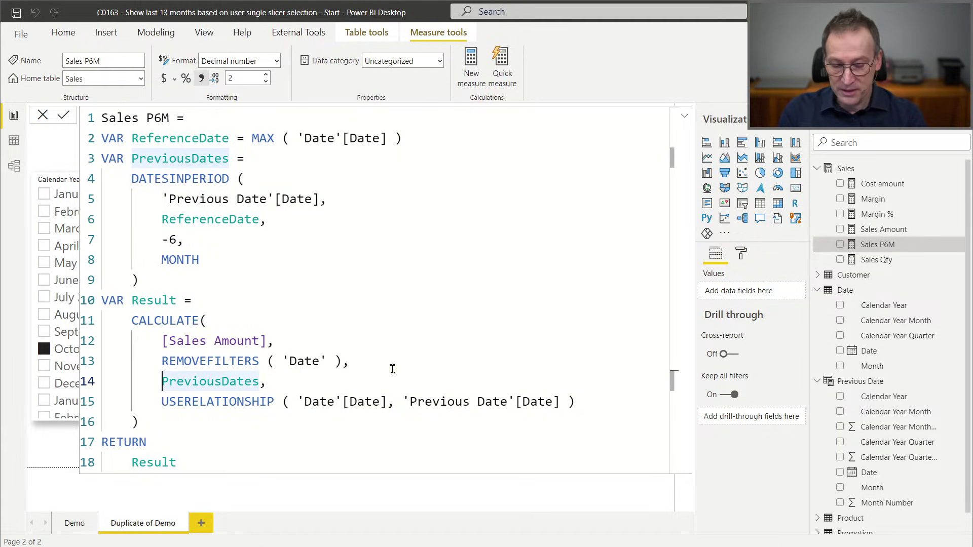
pyautogui.write('KEEPFILTERS (')
pyautogui.press('End')
pyautogui.press('Left')
pyautogui.write(')')
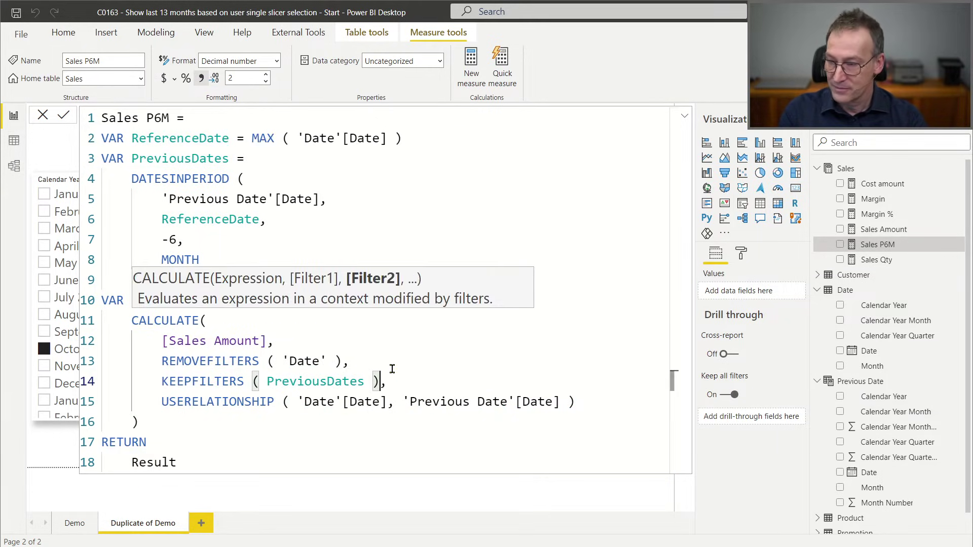
pyautogui.hotkey('ctrl', 'End')
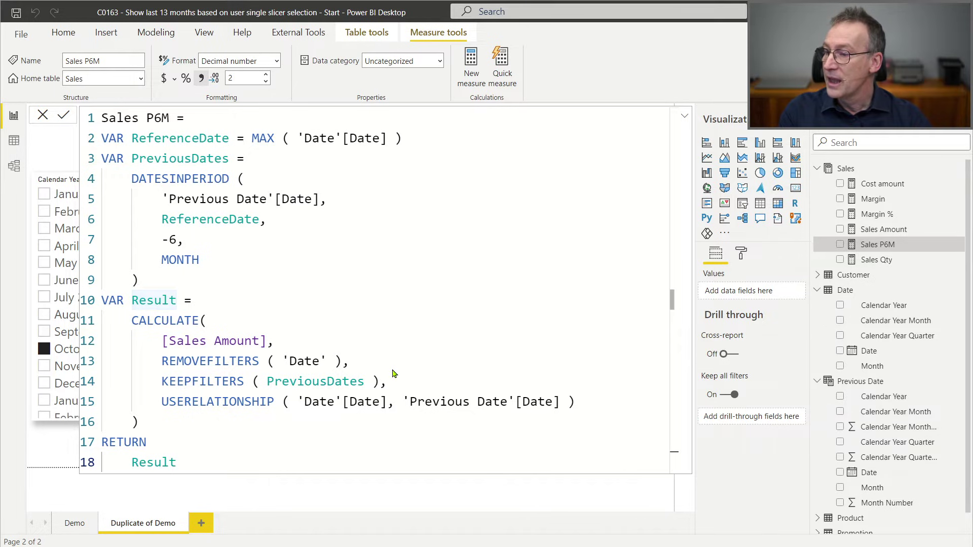
pyautogui.press('Return')
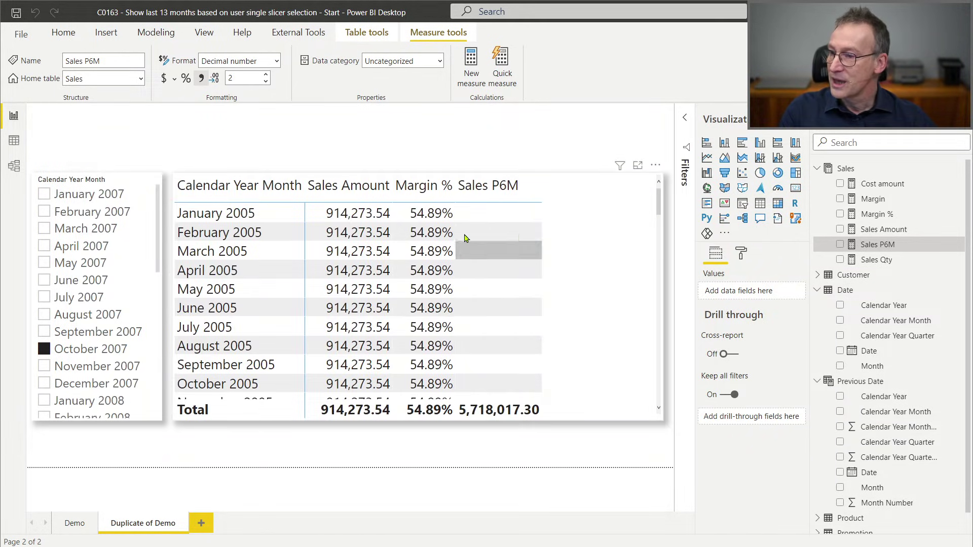
# Check the Sales P6M values across the months and remove Sales Amount and Margin % from the matrix values
pyautogui.scroll(-6, 480, 355)
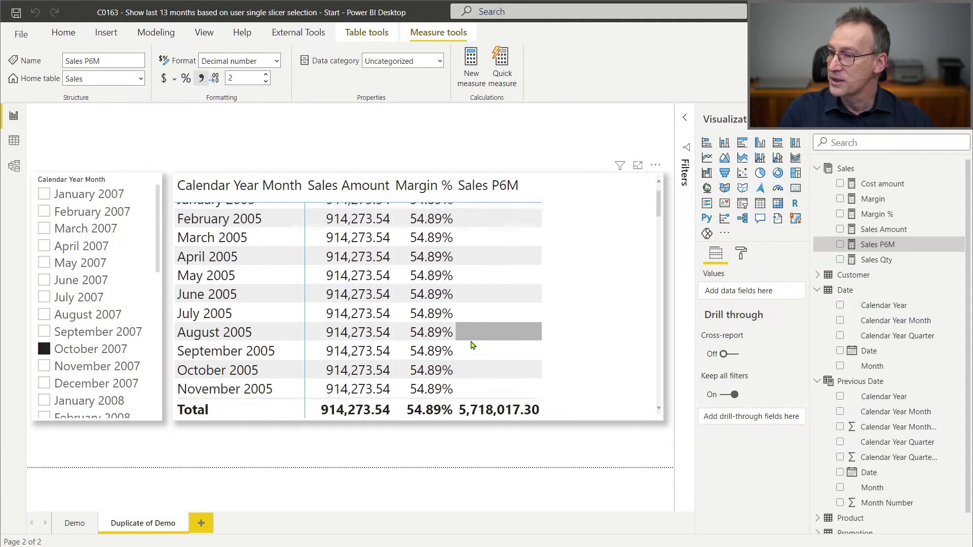
pyautogui.scroll(-2, 477, 344)
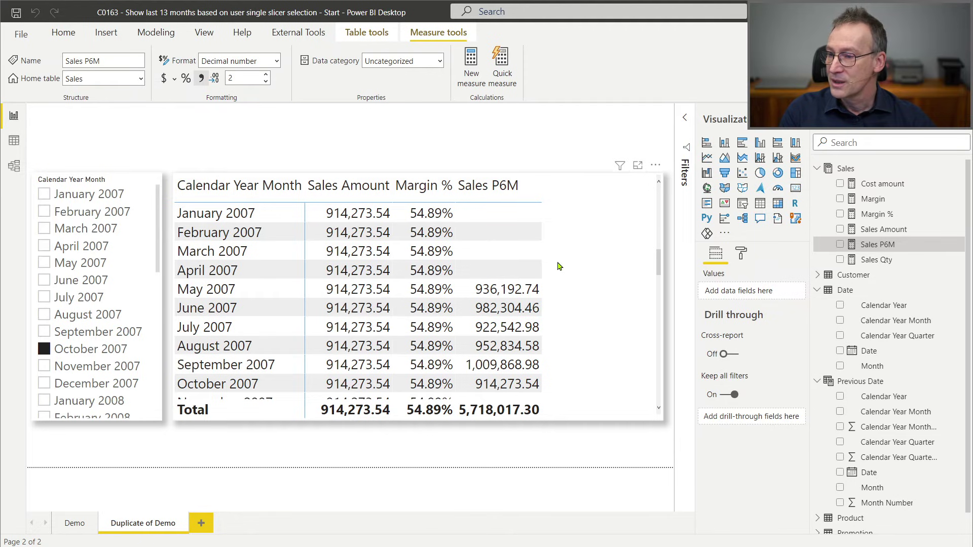
pyautogui.click(328, 279)
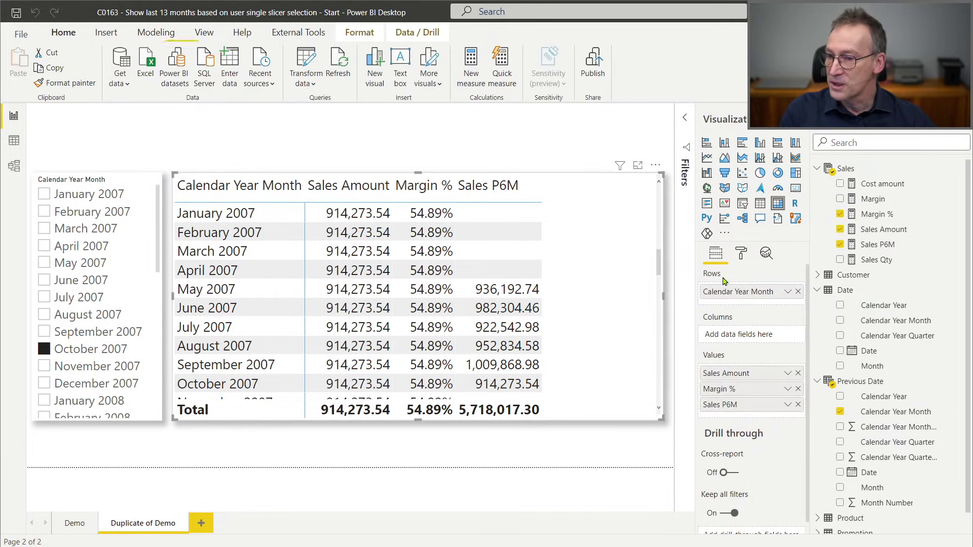
pyautogui.click(798, 375)
pyautogui.click(799, 374)
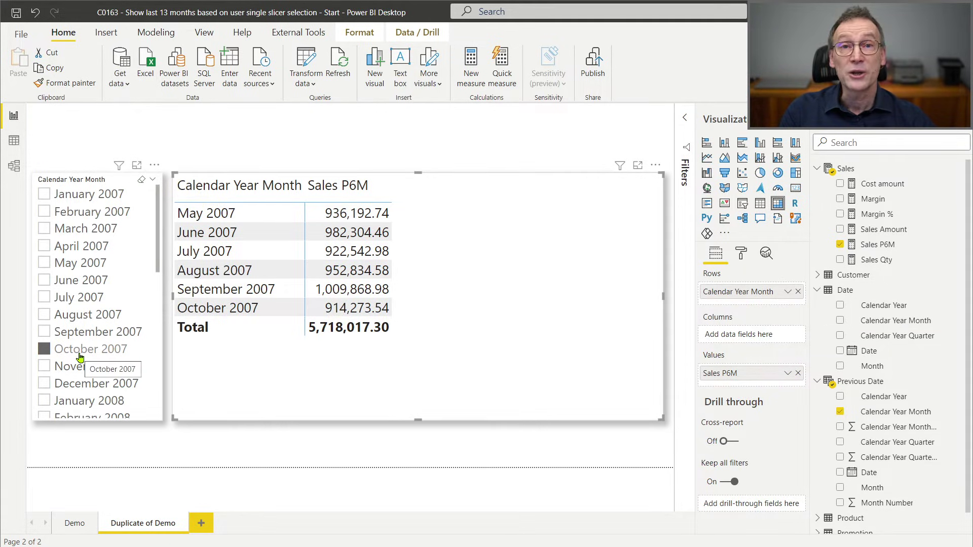
# Set the month slicer to December 2007 to test the matrix, and open the Demo page
pyautogui.click(79, 388)
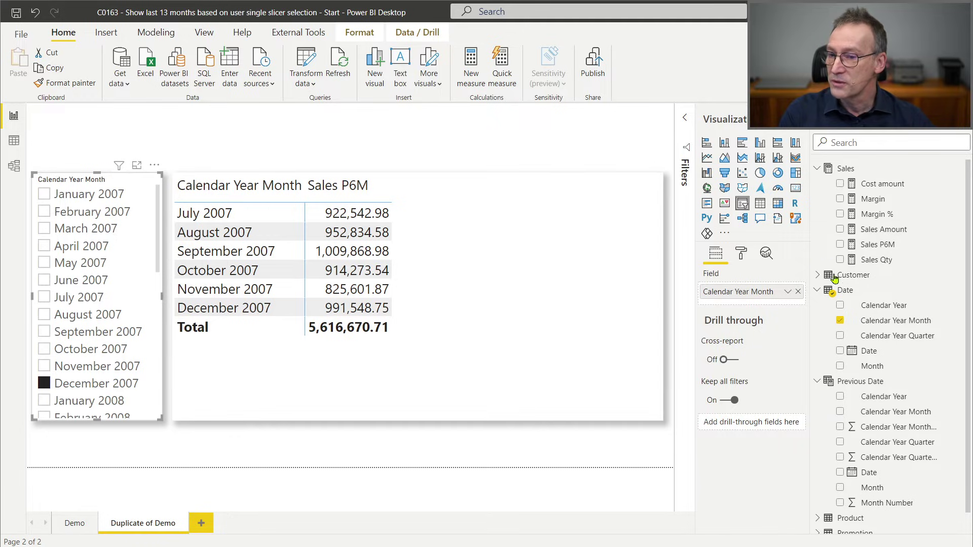
pyautogui.click(615, 264)
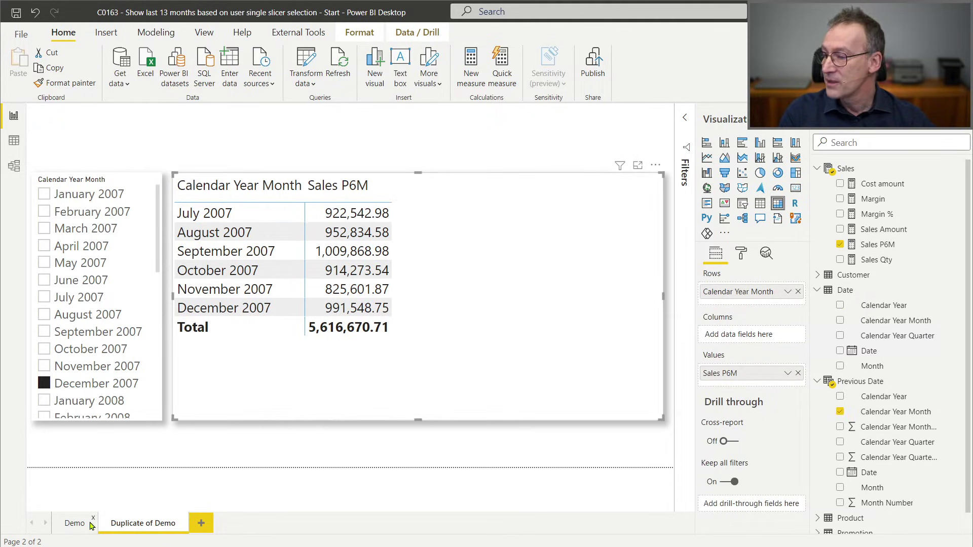
pyautogui.click(67, 528)
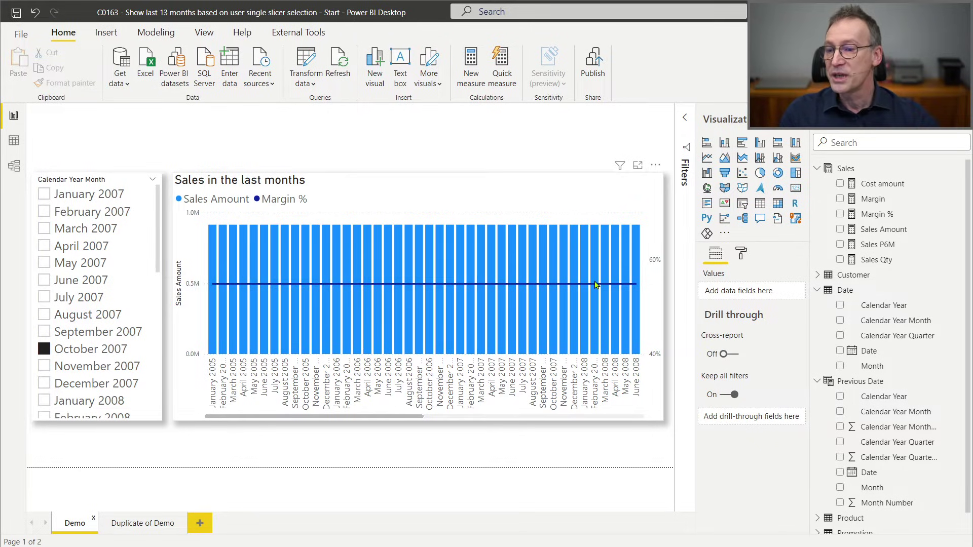
# Open the Sales P6M formula and review its Sales Amount reference and the Date filter removal inside CALCULATE
pyautogui.click(881, 246)
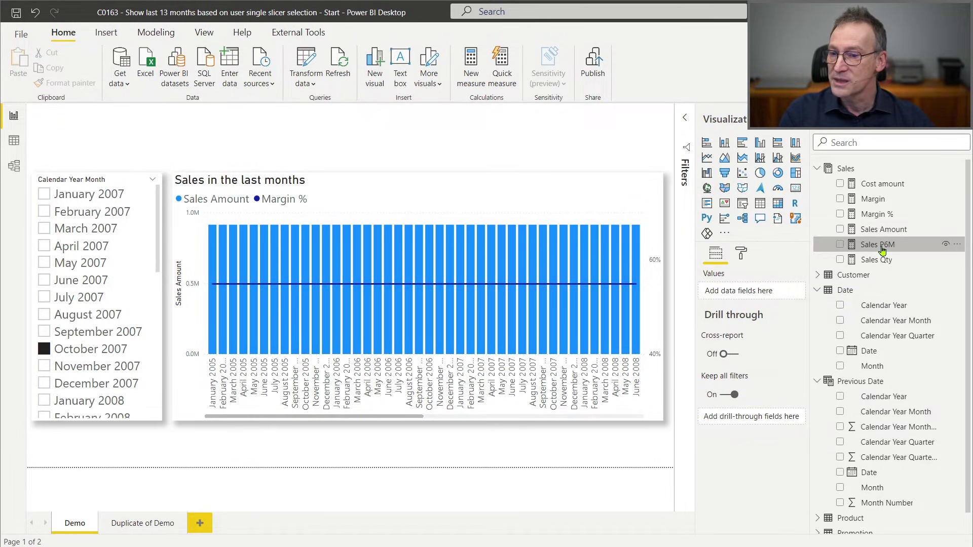
pyautogui.moveTo(211, 461); pyautogui.dragTo(103, 118)
pyautogui.click(268, 254)
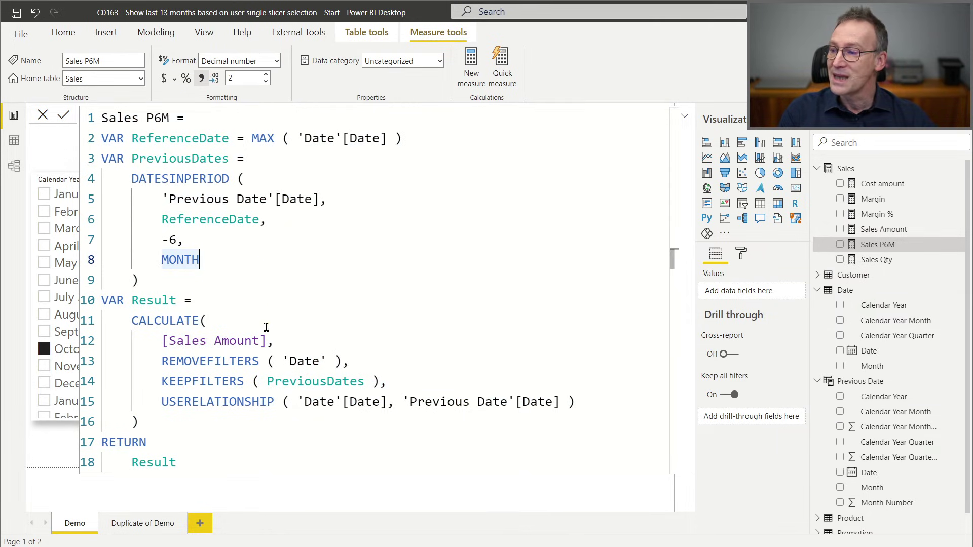
pyautogui.moveTo(162, 341); pyautogui.dragTo(269, 343)
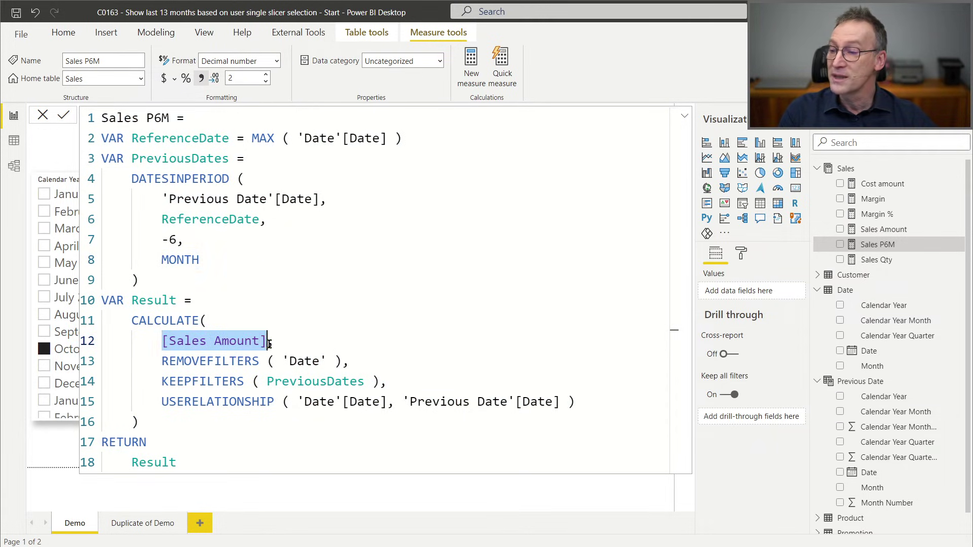
pyautogui.click(287, 366)
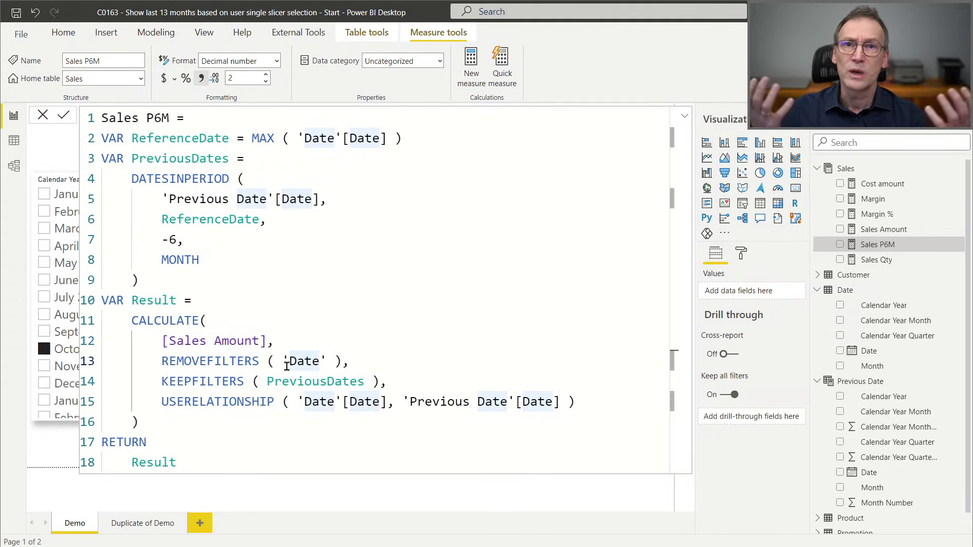
pyautogui.click(354, 287)
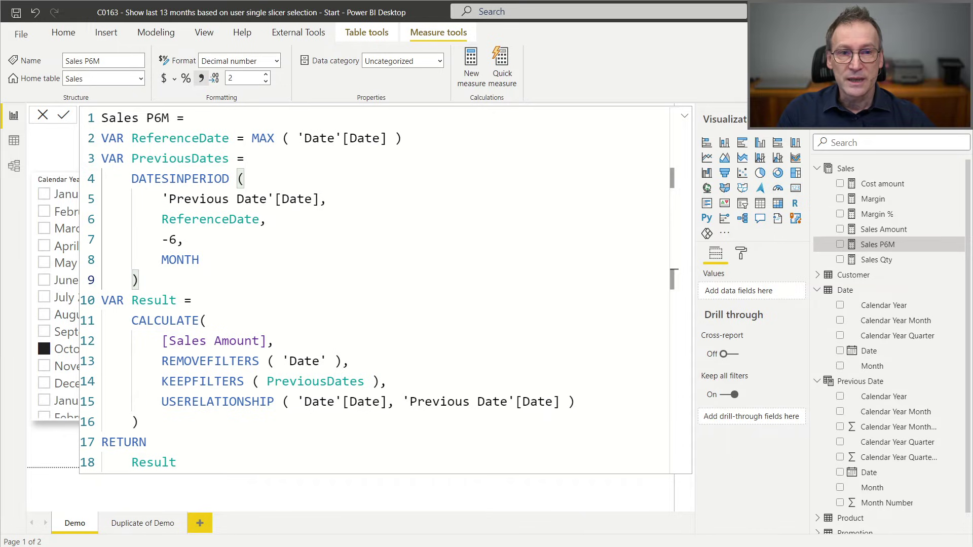
# Launch the Tabular Editor 3 external tool on the current model and switch to it
pyautogui.click(325, 33)
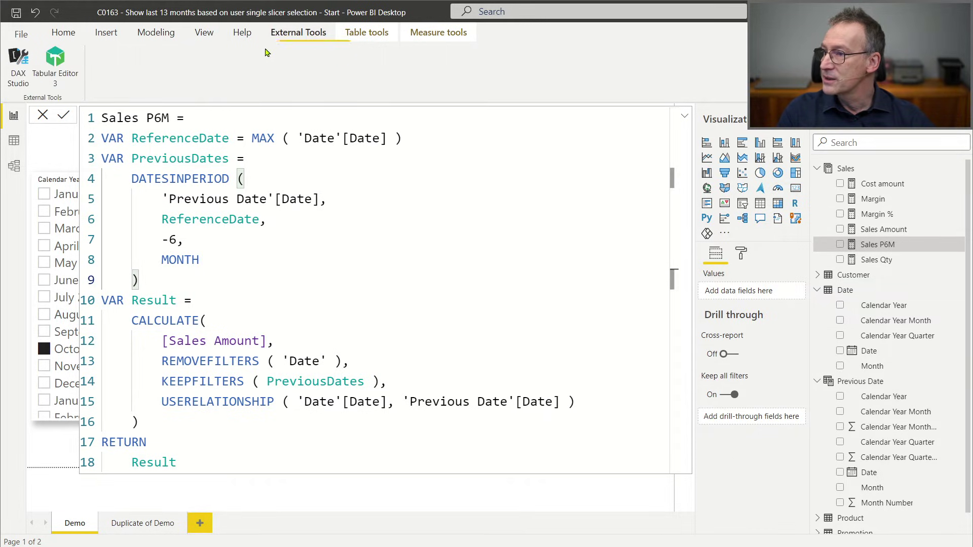
pyautogui.click(60, 65)
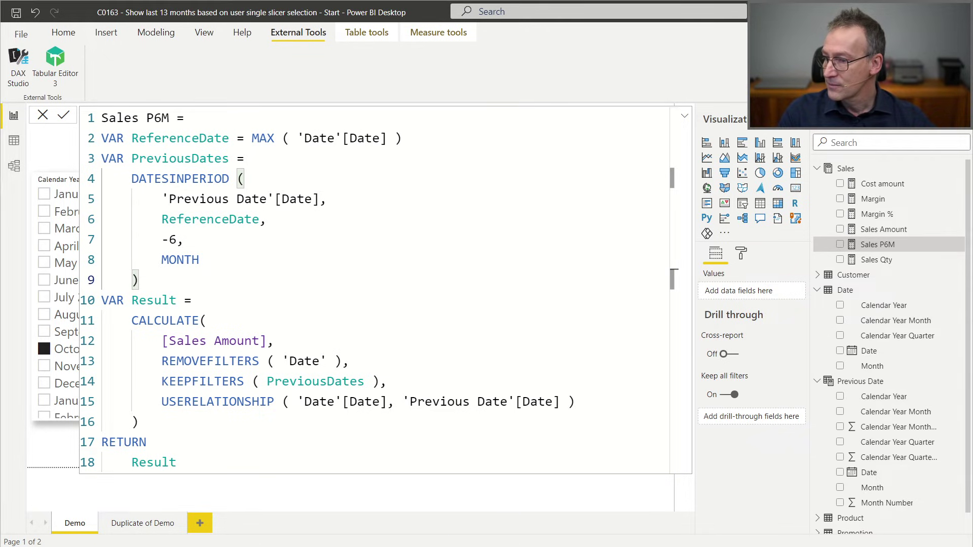
pyautogui.hotkey('alt', 'Tab')
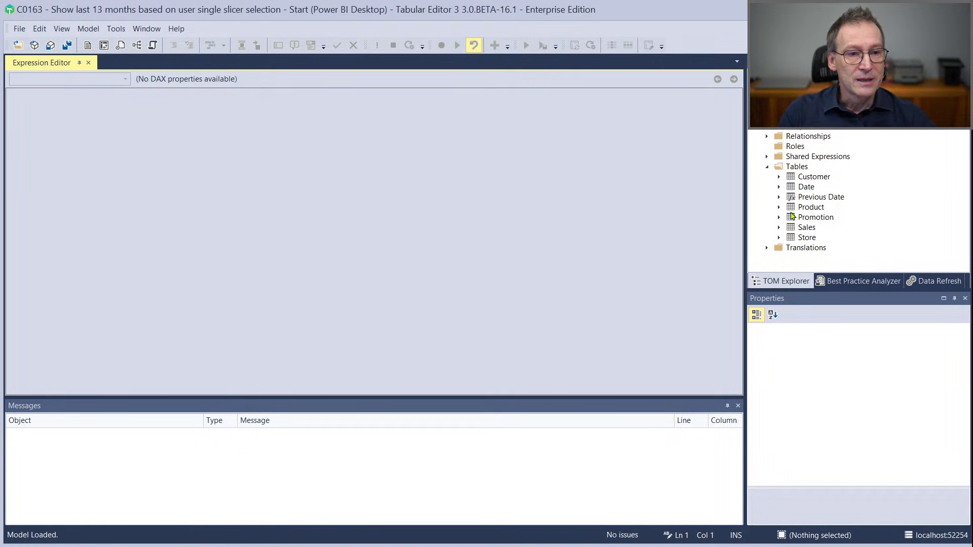
# Open the Sales P6M measure from the Sales table in the expression editor and select its entire DAX expression
pyautogui.click(780, 228)
pyautogui.scroll(-1, 841, 258)
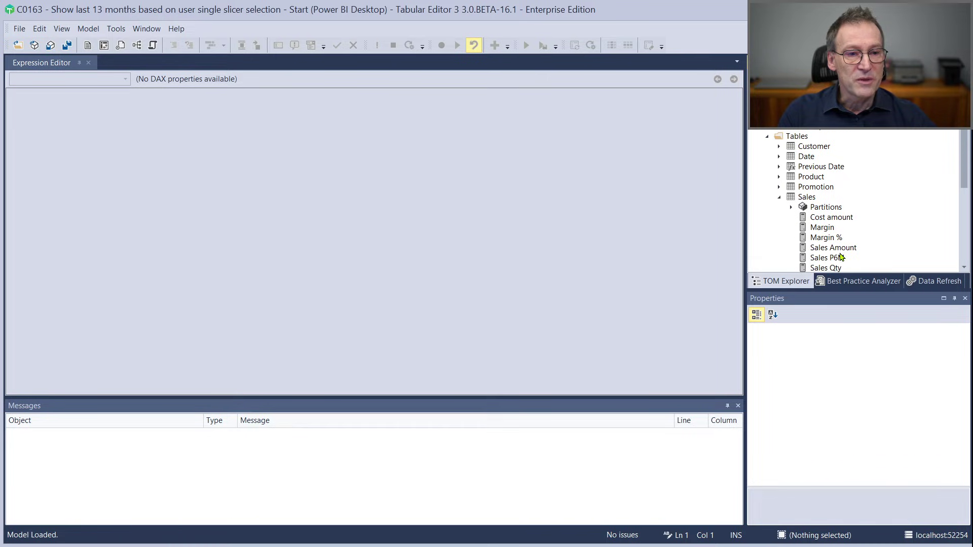
pyautogui.scroll(-1, 839, 254)
pyautogui.click(839, 226)
pyautogui.moveTo(204, 295); pyautogui.dragTo(7, 96)
pyautogui.scroll(2, 298, 237)
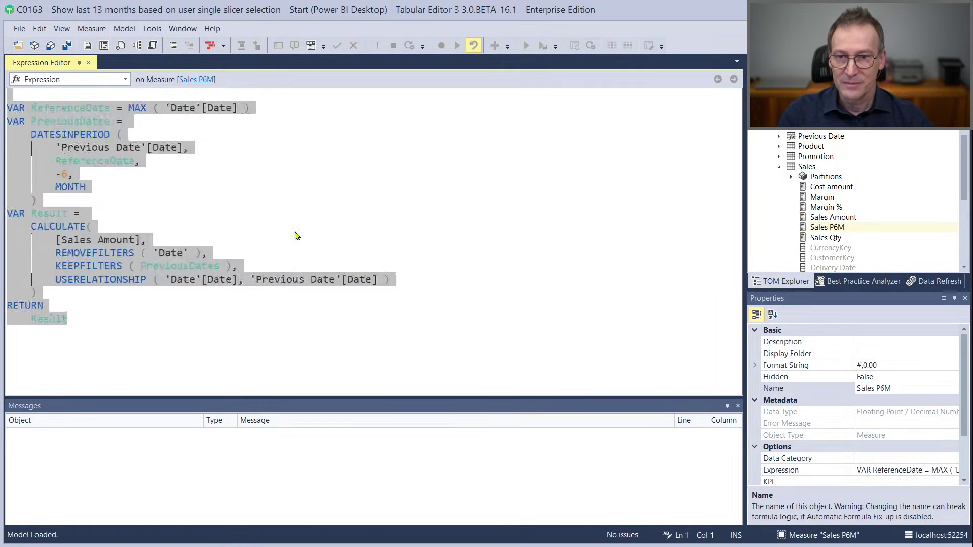
pyautogui.click(303, 241)
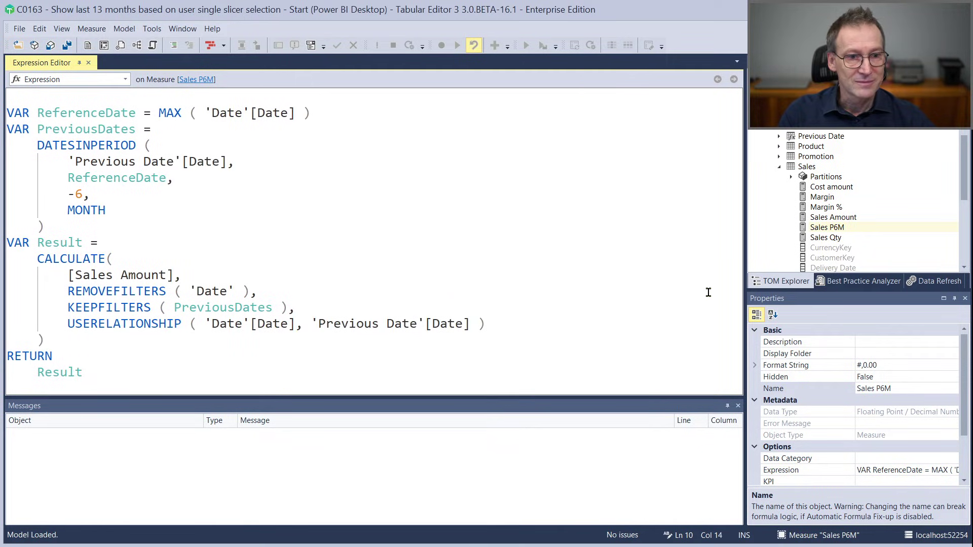
pyautogui.click(569, 317)
pyautogui.click(264, 371)
pyautogui.click(246, 280)
pyautogui.hotkey('ctrl', 'a')
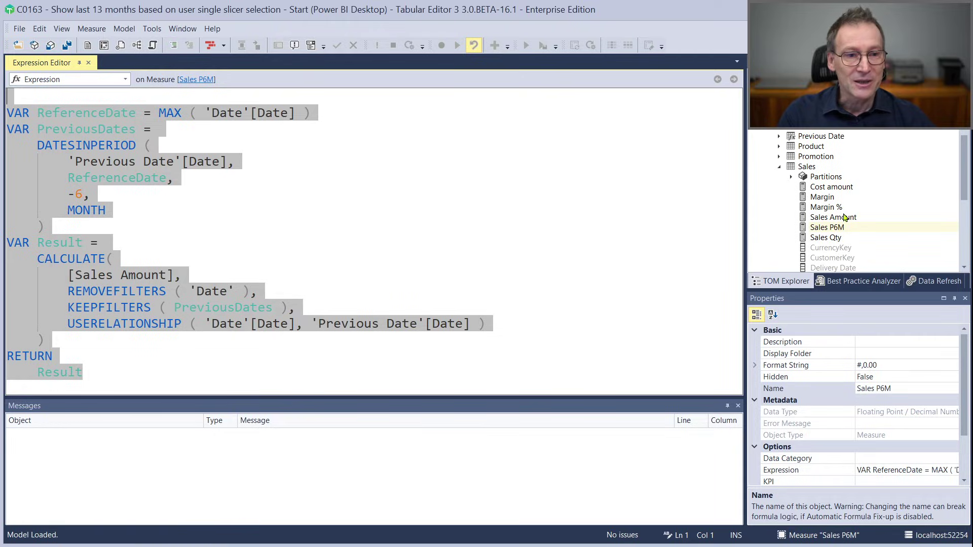
# Collapse the Sales table and create a new calculation group under the model's Tables
pyautogui.click(779, 169)
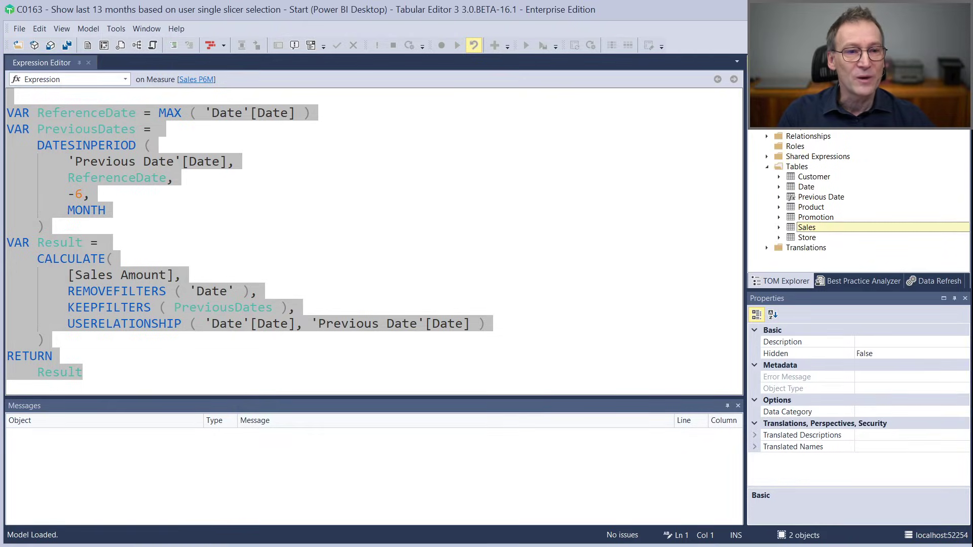
pyautogui.rightClick(797, 167)
pyautogui.moveTo(831, 176)
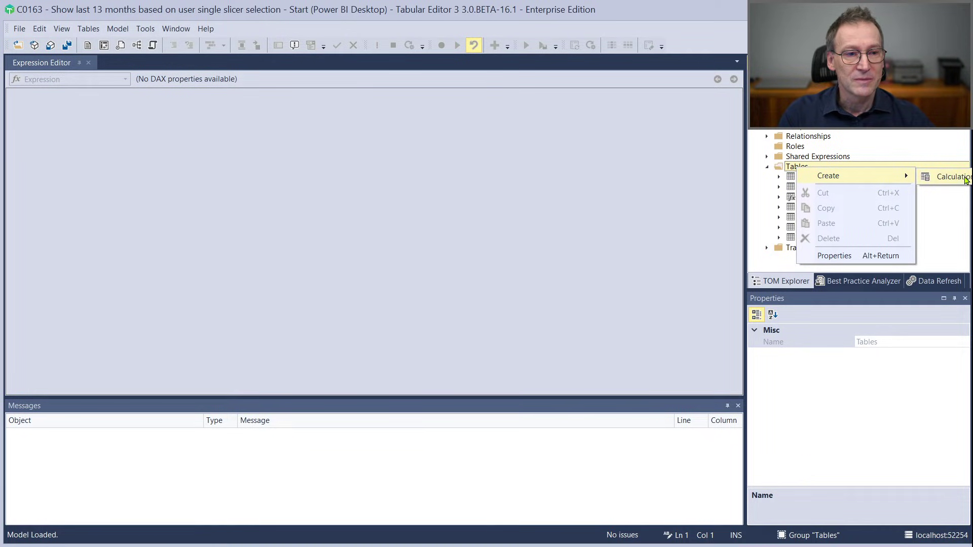
pyautogui.click(965, 179)
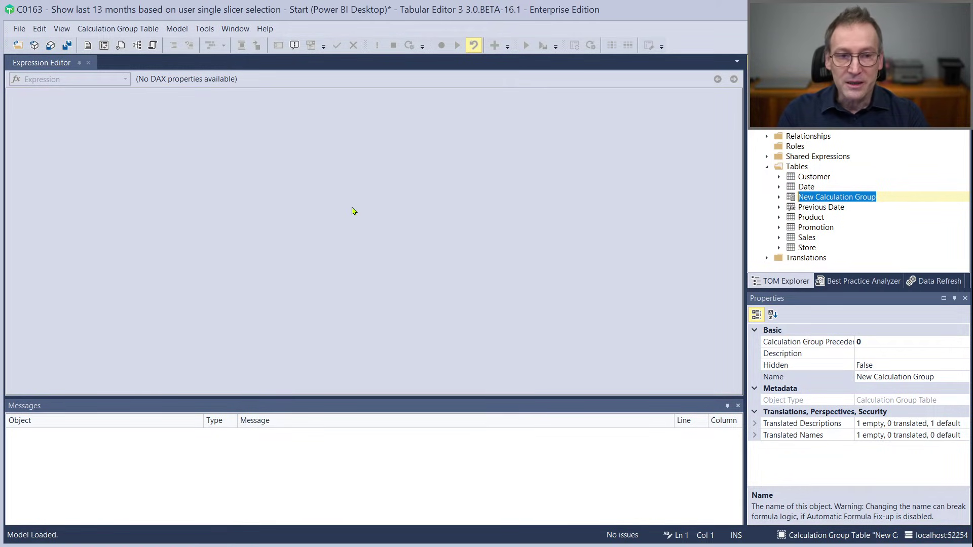
# Name the new calculation group Prev Months to Show
pyautogui.write('Previous Dates')
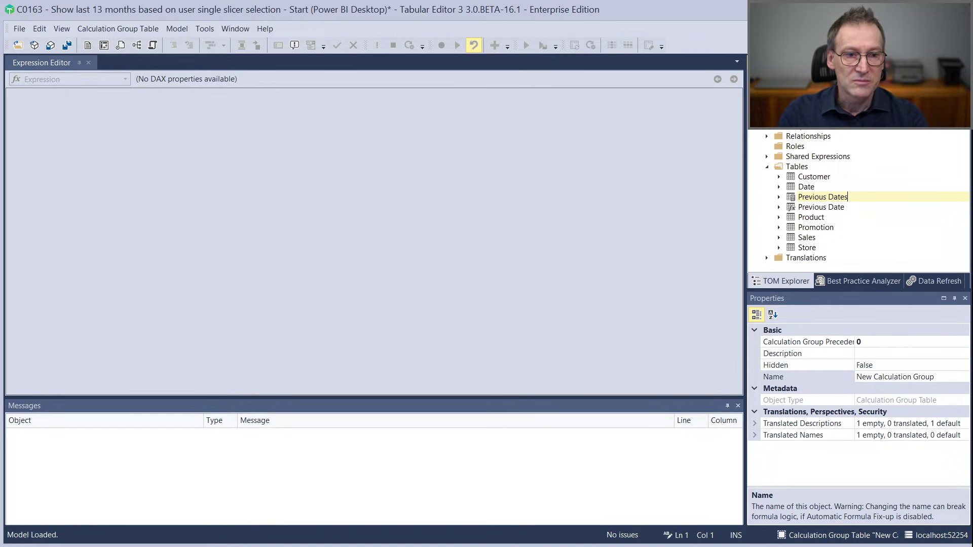
pyautogui.press('BackSpace')
pyautogui.press('BackSpace')
pyautogui.press('BackSpace')
pyautogui.press('BackSpace')
pyautogui.press('BackSpace')
pyautogui.press('BackSpace')
pyautogui.press('BackSpace')
pyautogui.press('BackSpace')
pyautogui.press('BackSpace')
pyautogui.press('BackSpace')
pyautogui.press('BackSpace')
pyautogui.press('BackSpace')
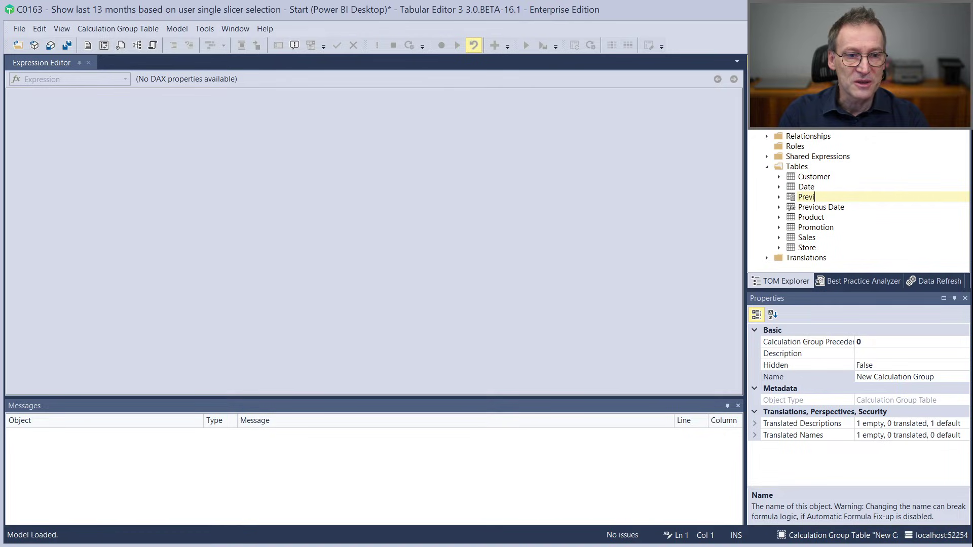
pyautogui.press('BackSpace')
pyautogui.press('BackSpace')
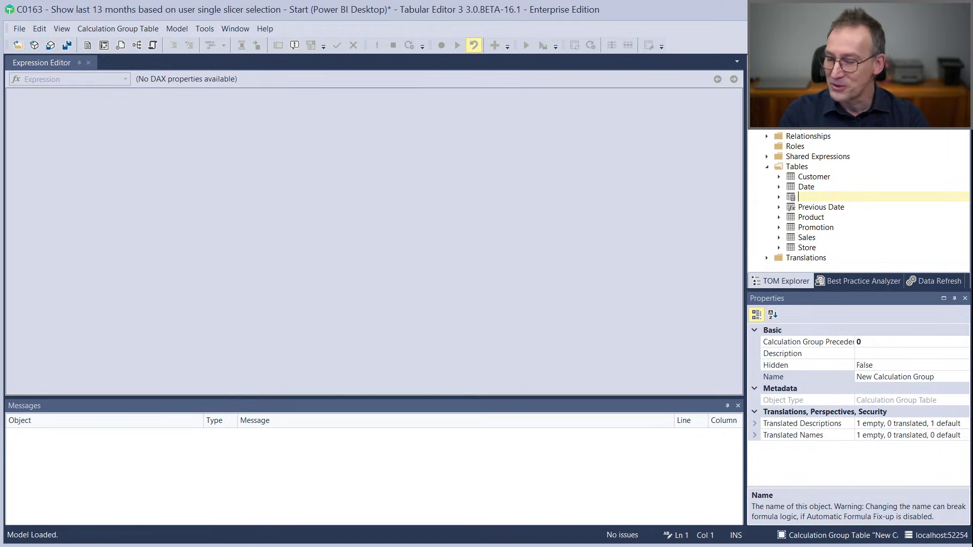
pyautogui.write('Previo')
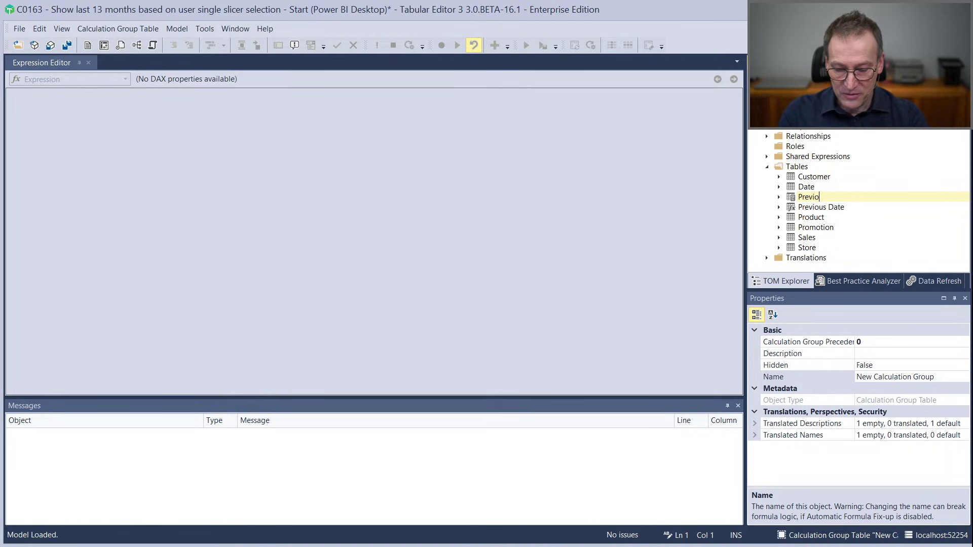
pyautogui.write('us Mon')
pyautogui.hotkey('ctrl', 'a')
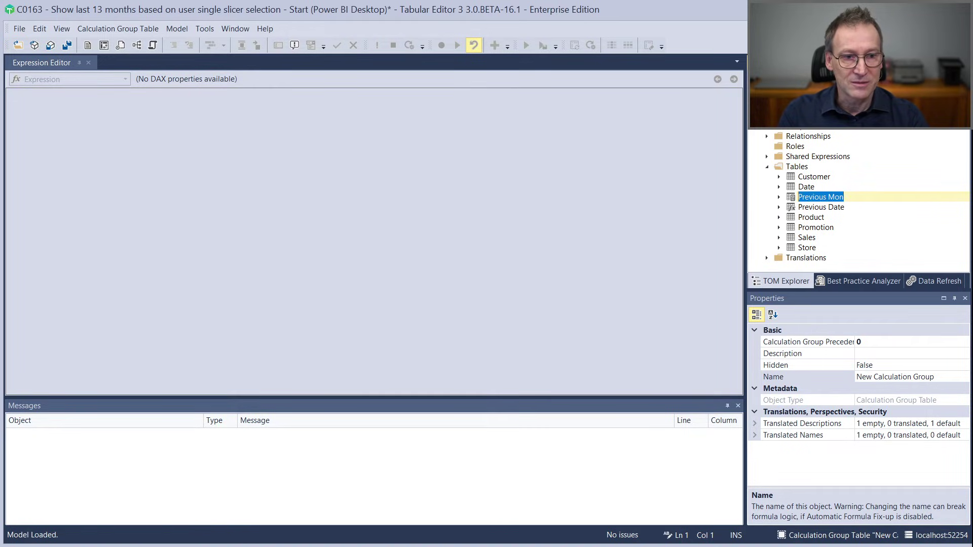
pyautogui.write('Prev Mo')
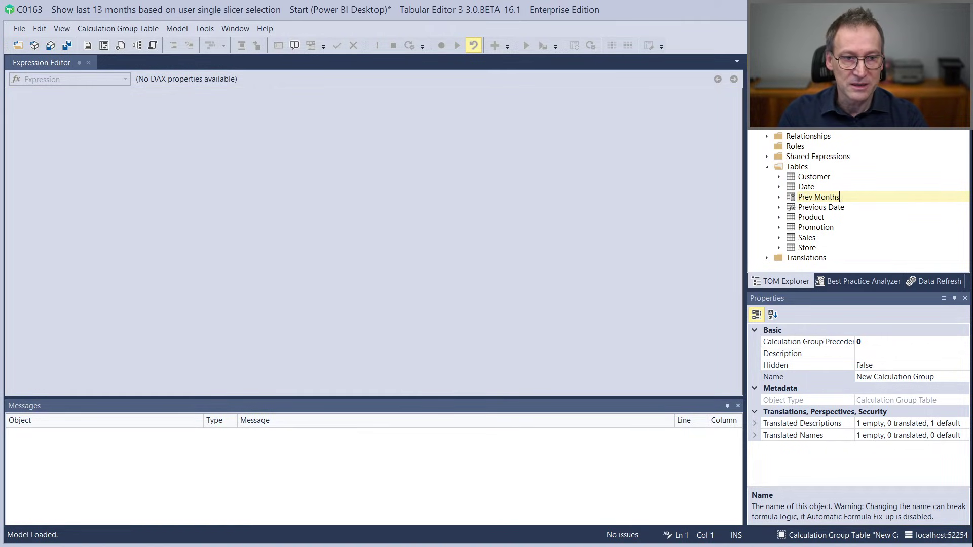
pyautogui.press('Return')
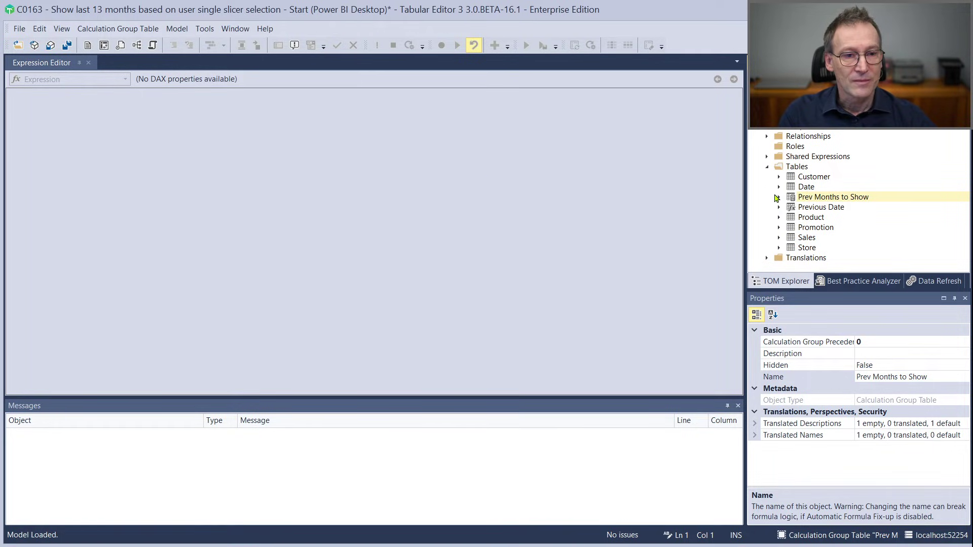
# Rename the calculation group's Name column as Prev Months to Show, reusing the group's own name
pyautogui.click(779, 197)
pyautogui.click(806, 218)
pyautogui.click(832, 198)
pyautogui.click(833, 198)
pyautogui.hotkey('ctrl', 'c')
pyautogui.press('Escape')
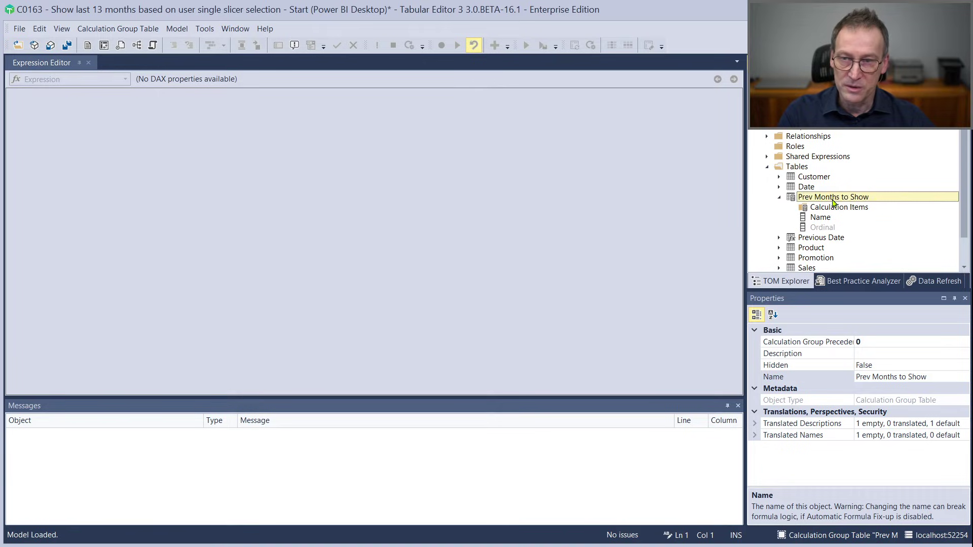
pyautogui.click(827, 218)
pyautogui.click(828, 218)
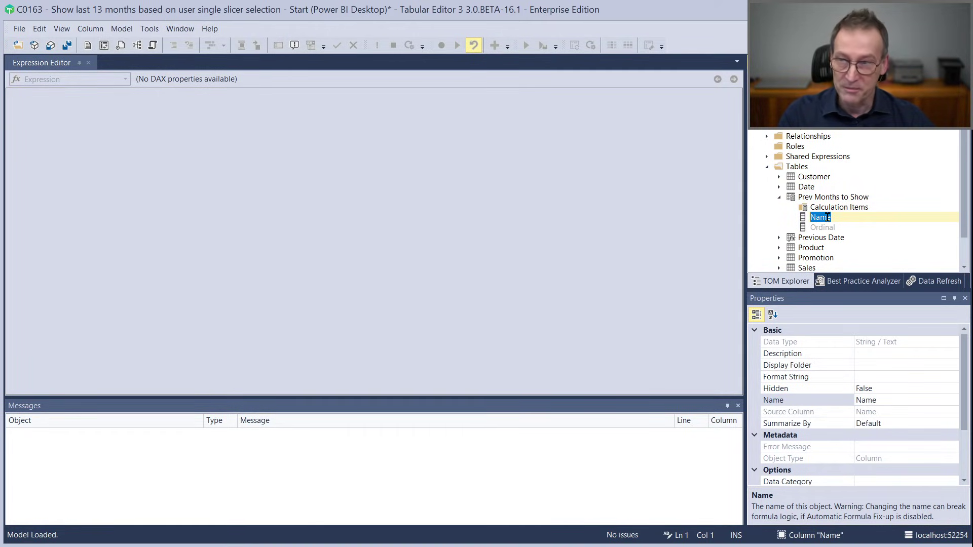
pyautogui.hotkey('ctrl', 'v')
pyautogui.press('Return')
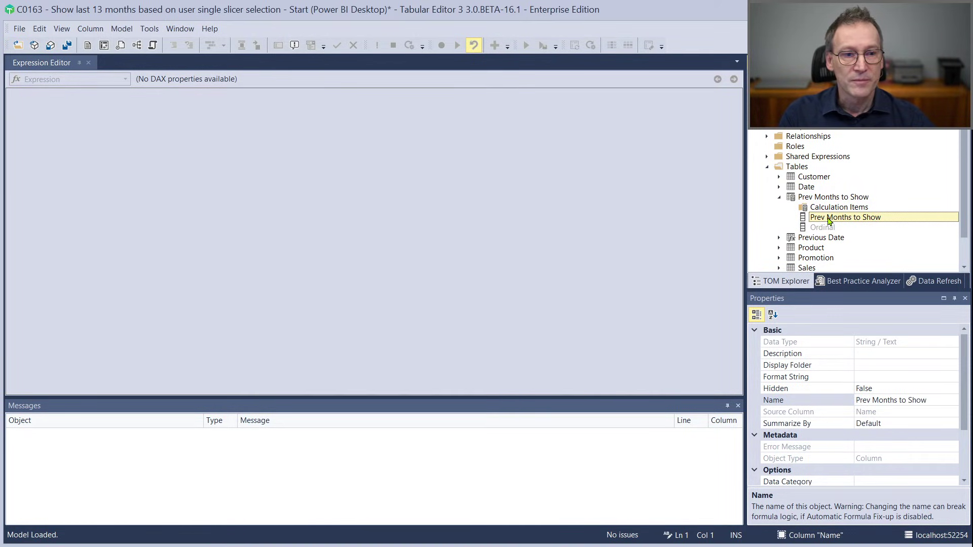
# Create a calculation item in the Prev Months to Show group and name it Prev 6 Months
pyautogui.rightClick(838, 199)
pyautogui.click(791, 206)
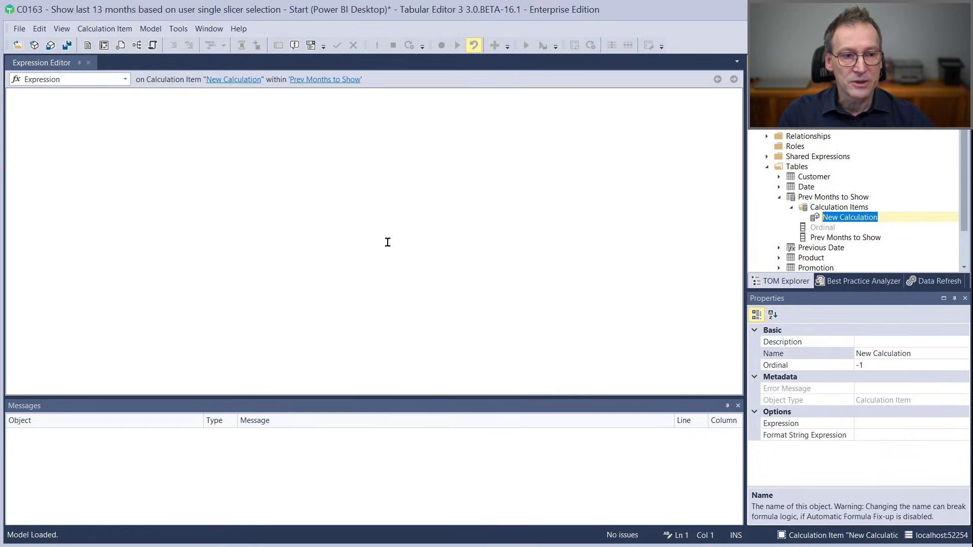
pyautogui.click(300, 238)
pyautogui.click(868, 218)
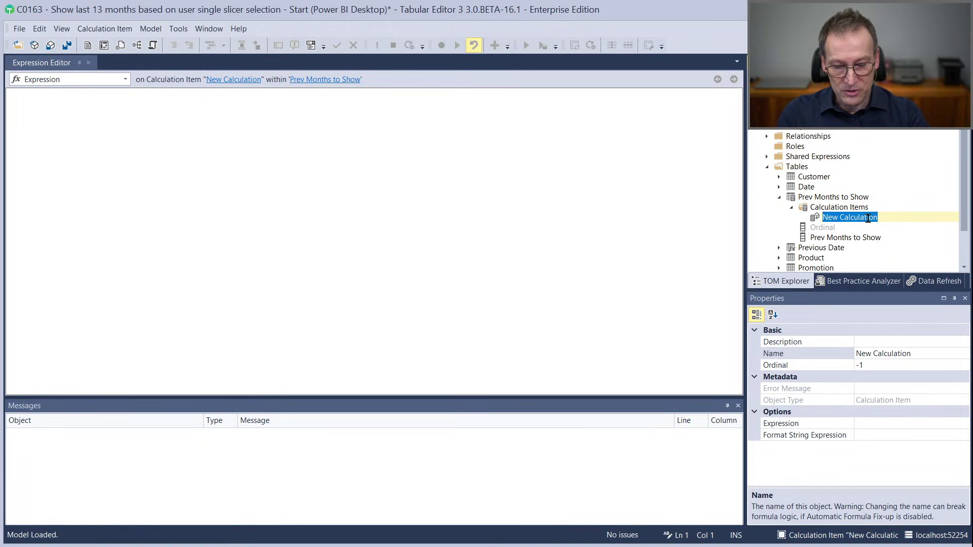
pyautogui.write('Prev 6 Mo')
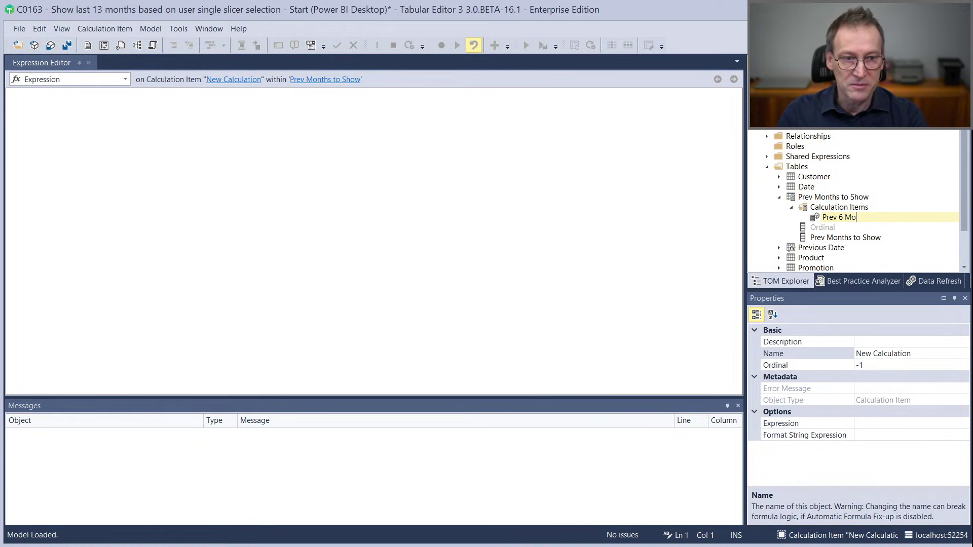
pyautogui.write('nths')
pyautogui.press('Return')
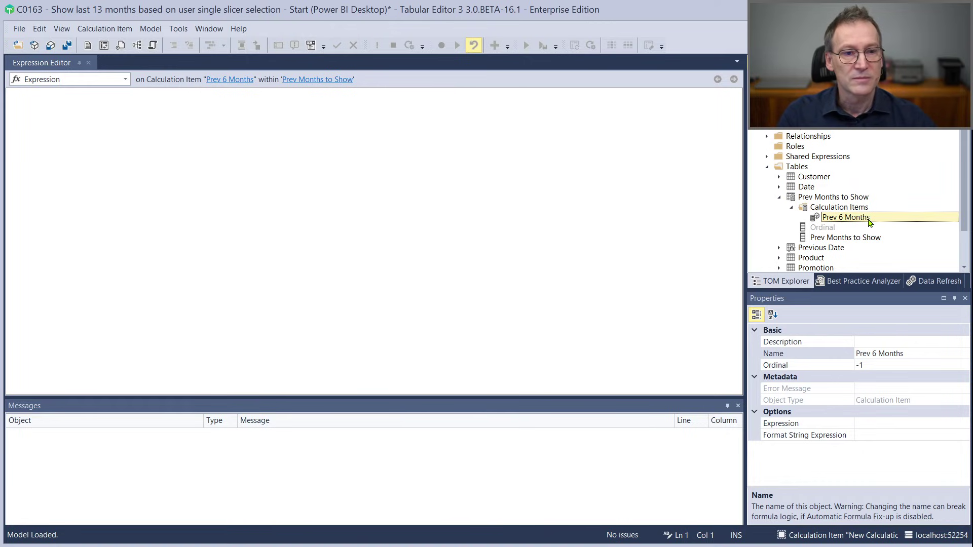
# Try to paste the copied Sales P6M expression into the Prev 6 Months calculation item
pyautogui.click(365, 215)
pyautogui.hotkey('ctrl', 'v')
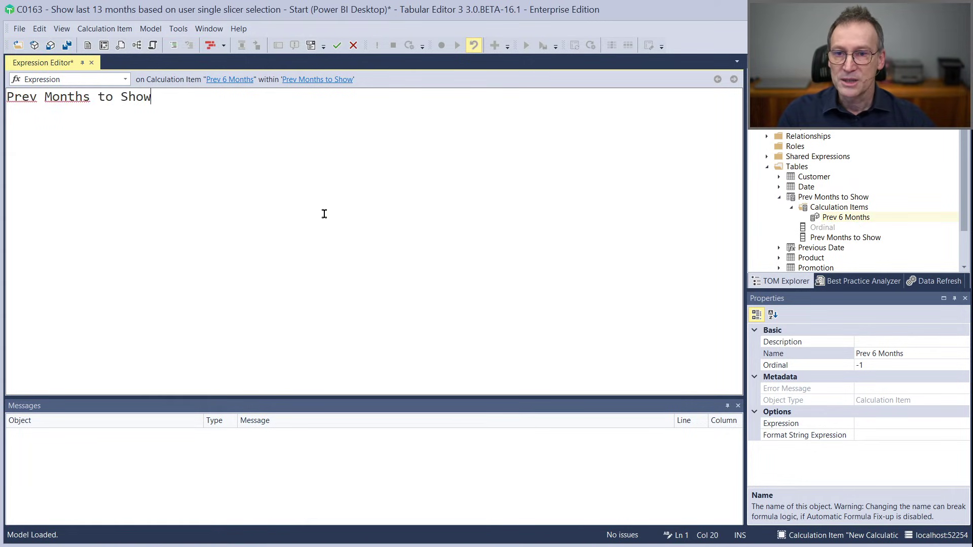
pyautogui.scroll(-2, 831, 250)
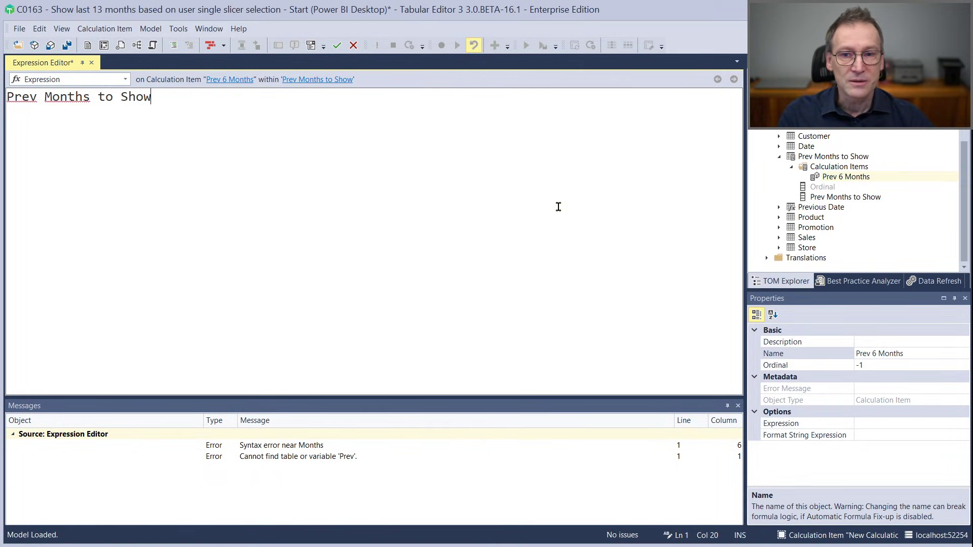
pyautogui.hotkey('shift', 'Home')
pyautogui.press('End')
pyautogui.hotkey('shift', 'Home')
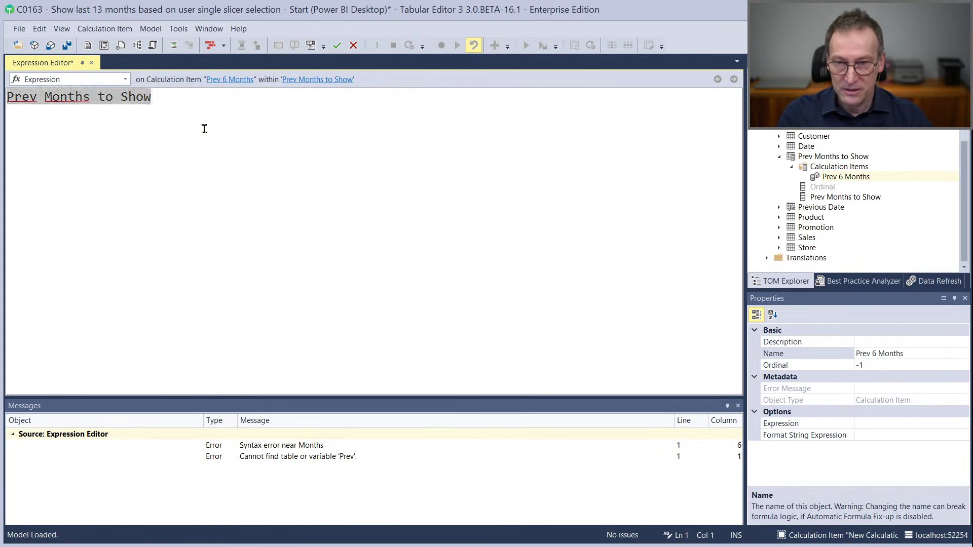
pyautogui.press('super+v')
pyautogui.press('Escape')
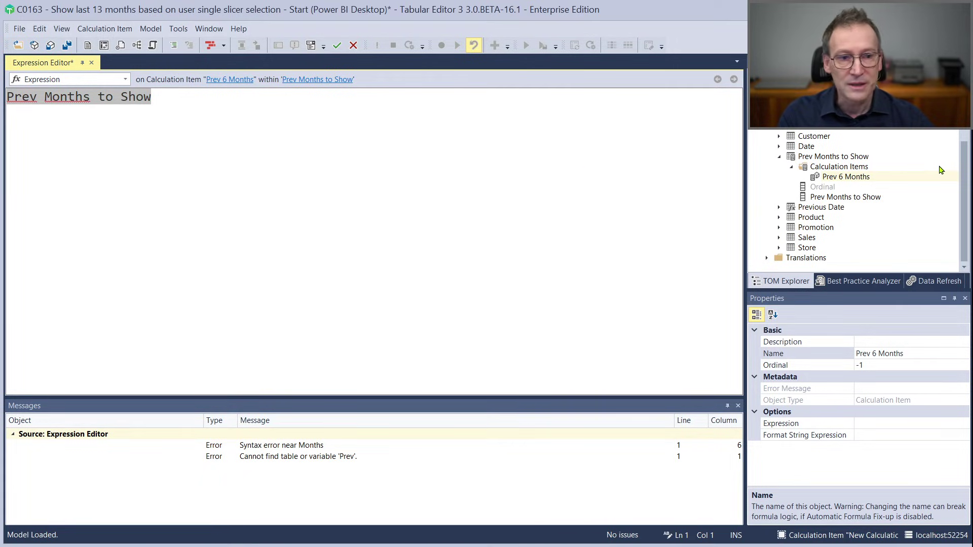
# Copy the entire DAX expression of the Sales P6M measure in the Sales table
pyautogui.click(779, 238)
pyautogui.scroll(-2, 858, 255)
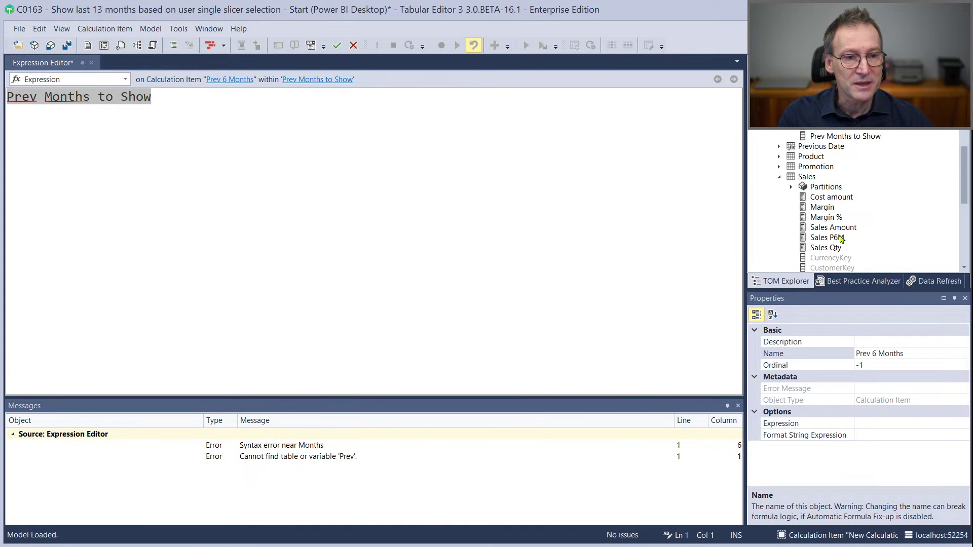
pyautogui.click(843, 238)
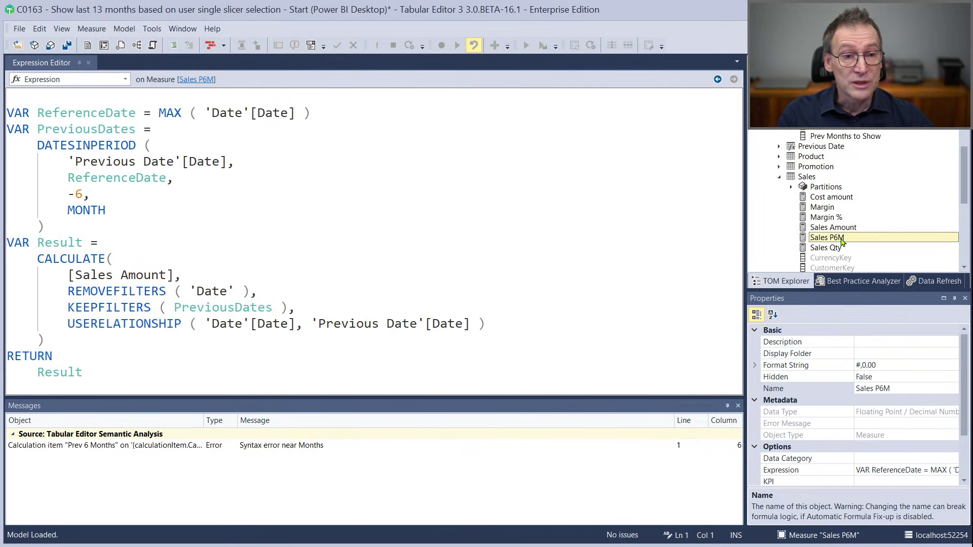
pyautogui.click(466, 240)
pyautogui.hotkey('ctrl', 'a')
pyautogui.hotkey('ctrl', 'c')
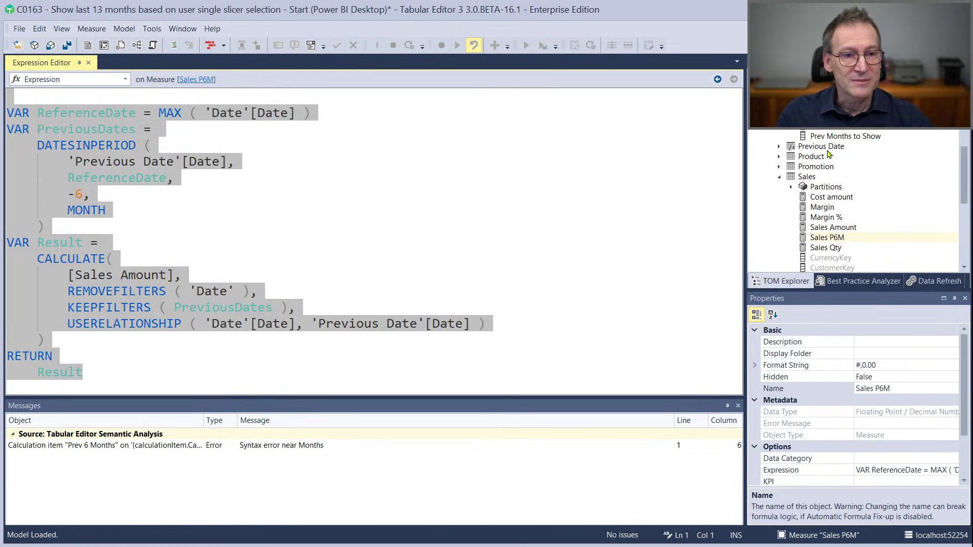
# Replace the whole expression of the Prev 6 Months calculation item with the copied Sales P6M code
pyautogui.click(842, 137)
pyautogui.click(443, 217)
pyautogui.hotkey('ctrl', 'a')
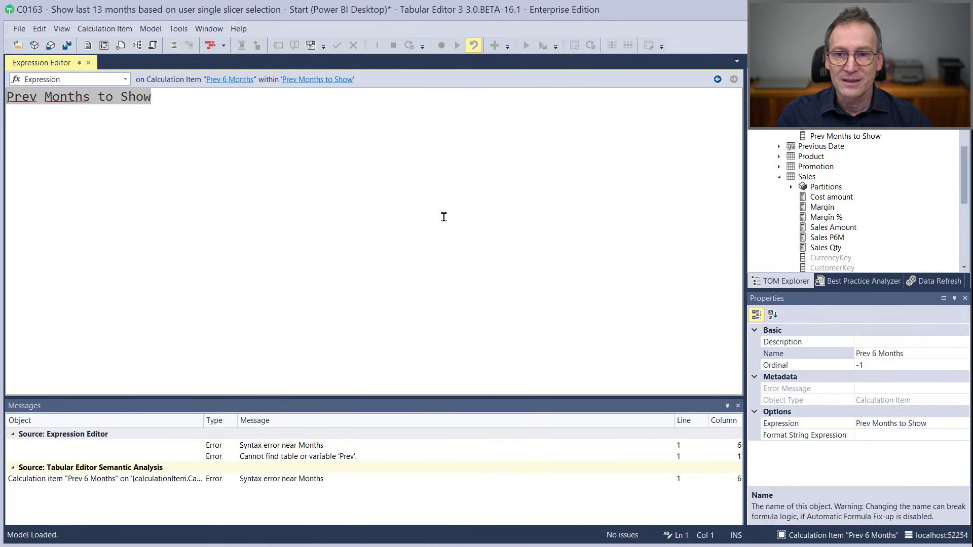
pyautogui.hotkey('ctrl', 'v')
# Declare a variable NumOfMonths = 6 on the empty first line, above ReferenceDate
pyautogui.hotkey('ctrl', 'Home')
pyautogui.press('Delete')
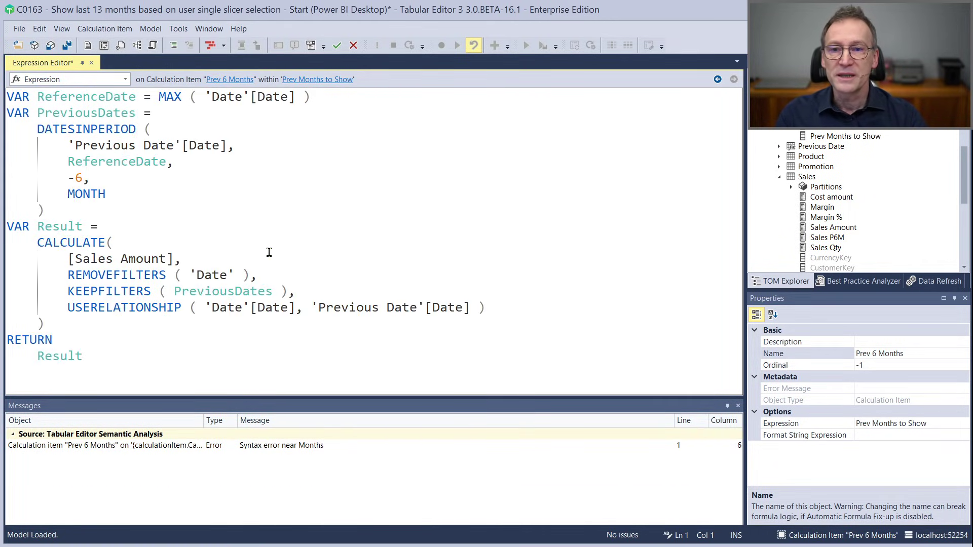
pyautogui.hotkey('ctrl', 'z')
pyautogui.write('VAR ')
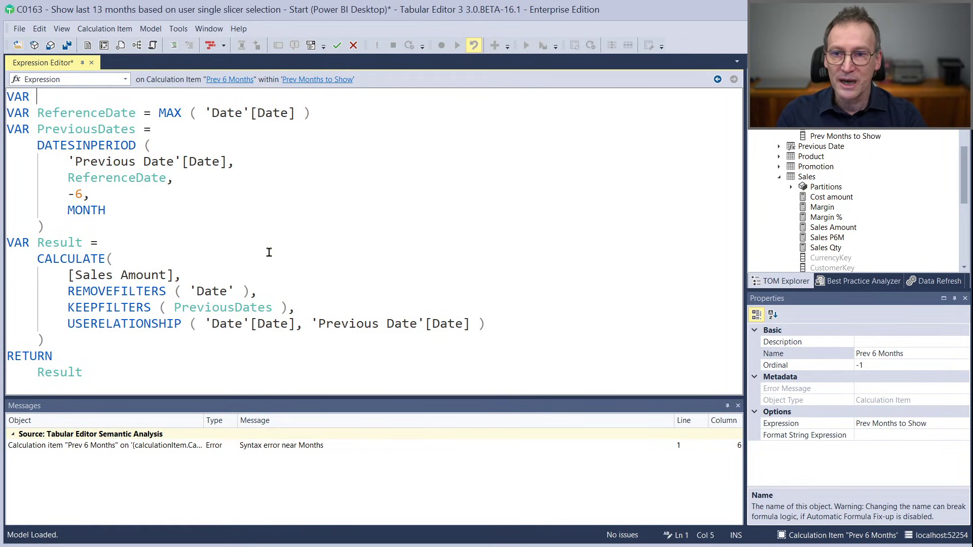
pyautogui.write('NumOfMon')
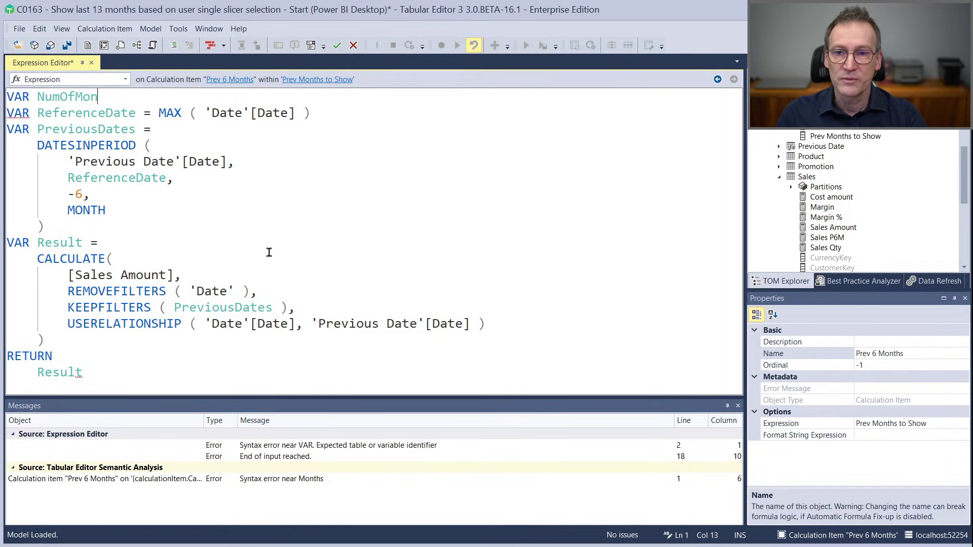
pyautogui.write('ths = 6')
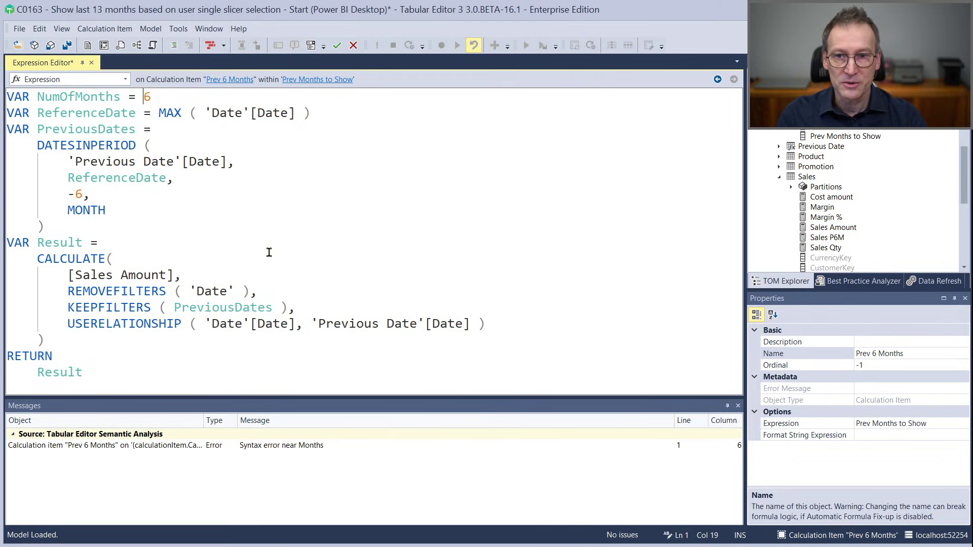
# Replace the hard-coded 6 in the DATESINPERIOD call with the NumOfMonths variable, keeping the minus sign
pyautogui.hotkey('ctrl', 'Left')
pyautogui.hotkey('ctrl', 'Left')
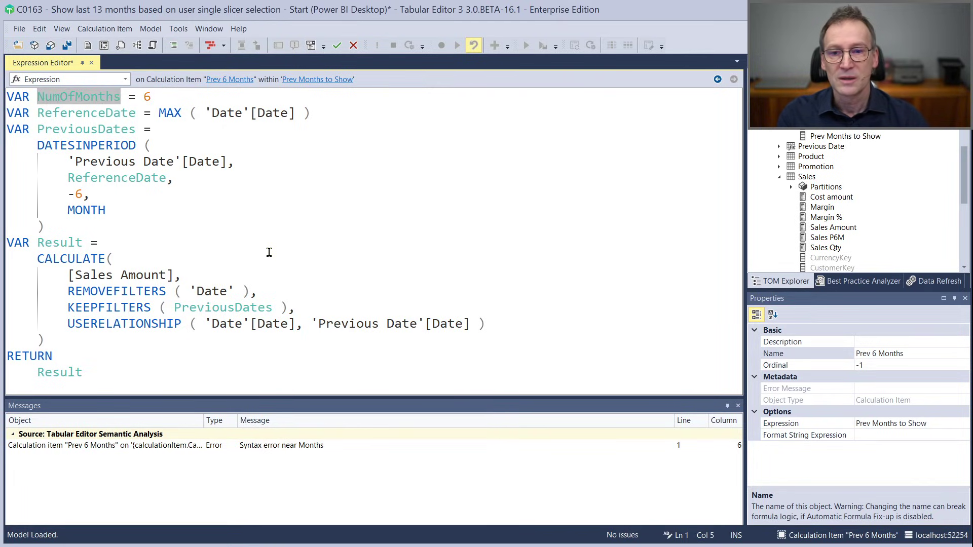
pyautogui.click(75, 194)
pyautogui.hotkey('shift', 'Right')
pyautogui.write('NumOfMonths')
pyautogui.press('Down')
pyautogui.press('Down')
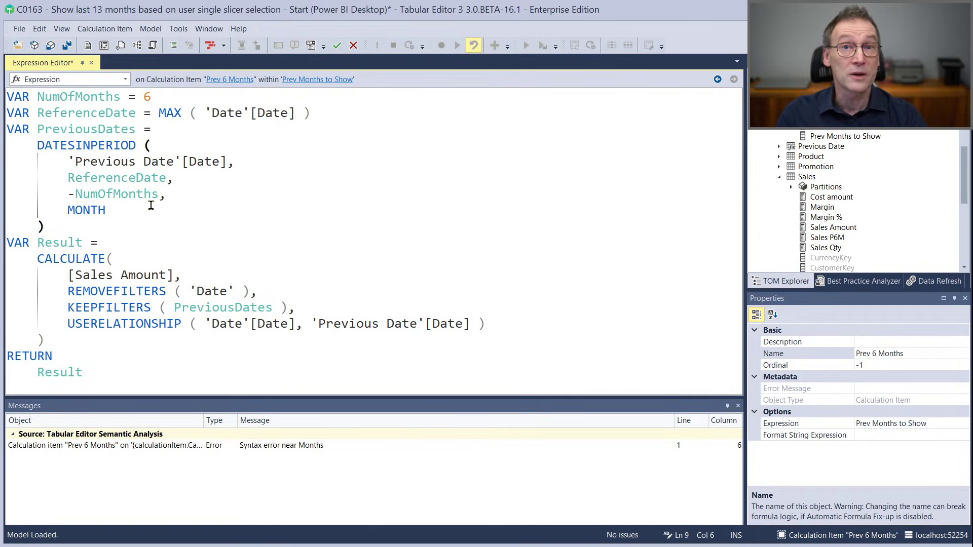
pyautogui.hotkey('ctrl', 'Home')
pyautogui.press('End')
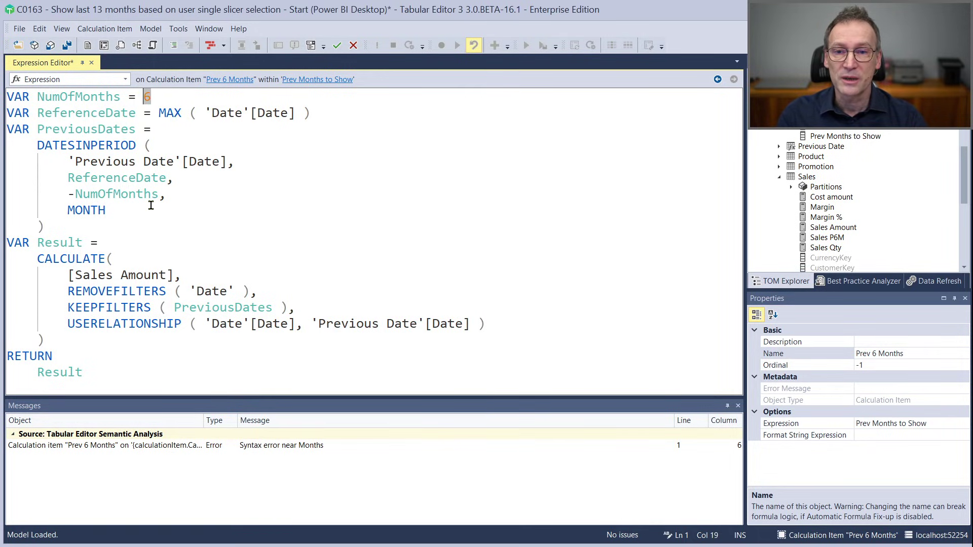
pyautogui.hotkey('shift', 'Home')
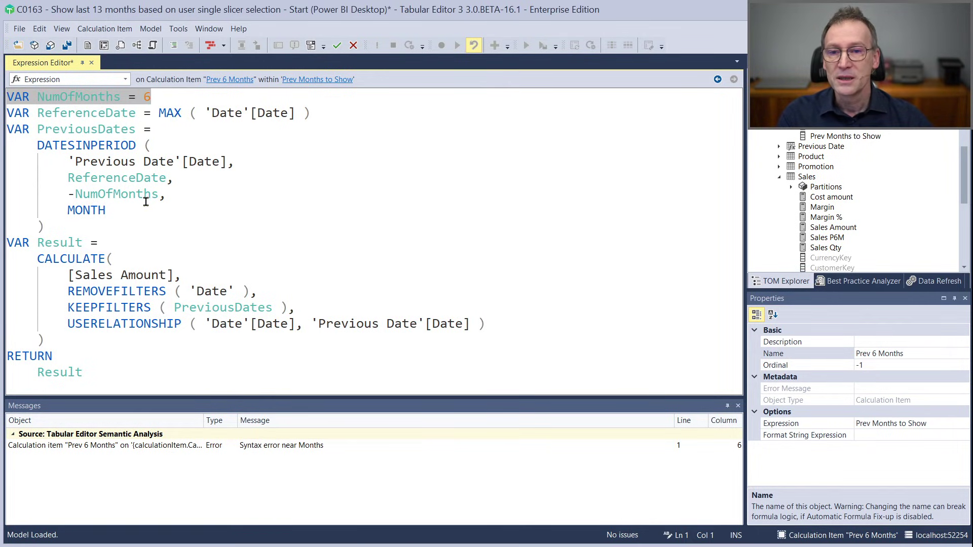
pyautogui.click(146, 203)
# Replace [Sales Amount] in the CALCULATE call with SELECTEDMEASURE() and save the model
pyautogui.moveTo(68, 275); pyautogui.dragTo(174, 275)
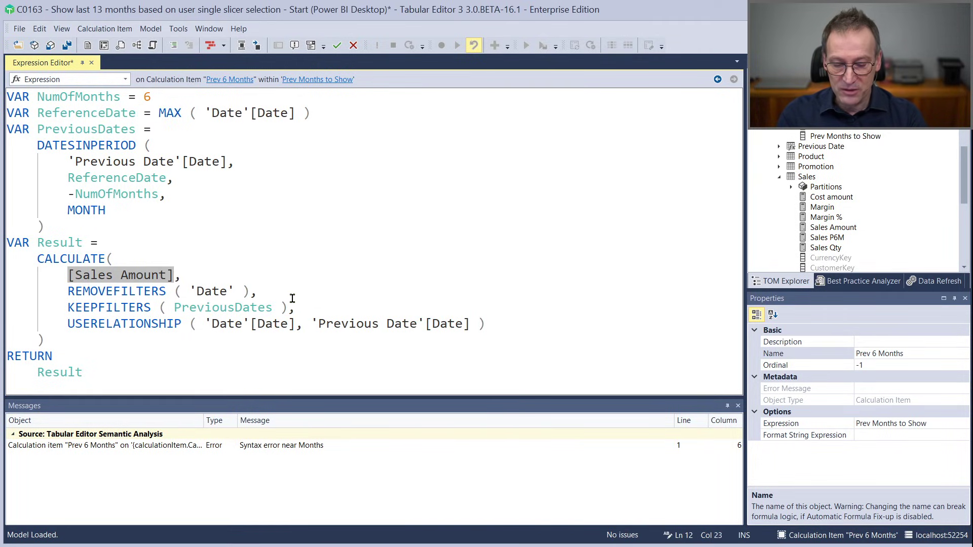
pyautogui.write('SELECTEDMEASURE(),')
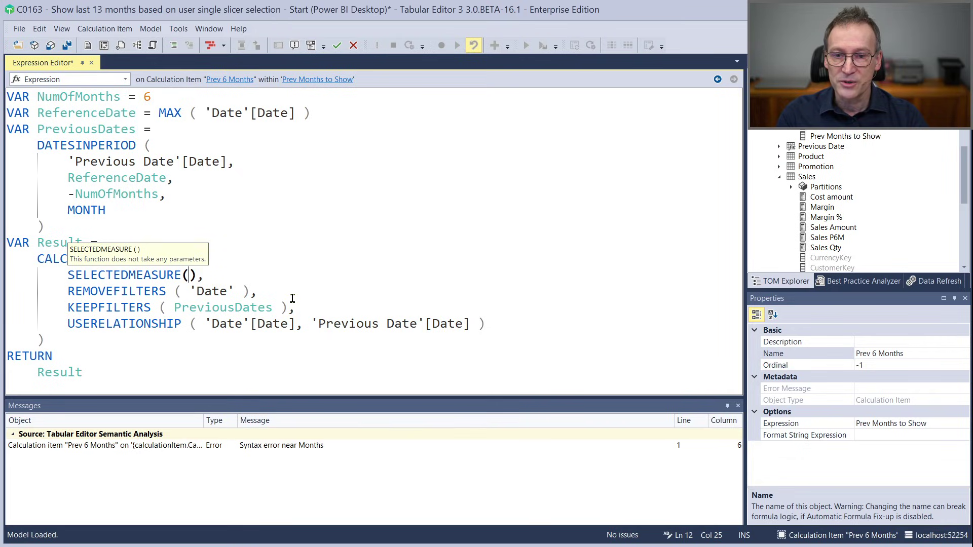
pyautogui.hotkey('ctrl', 'End')
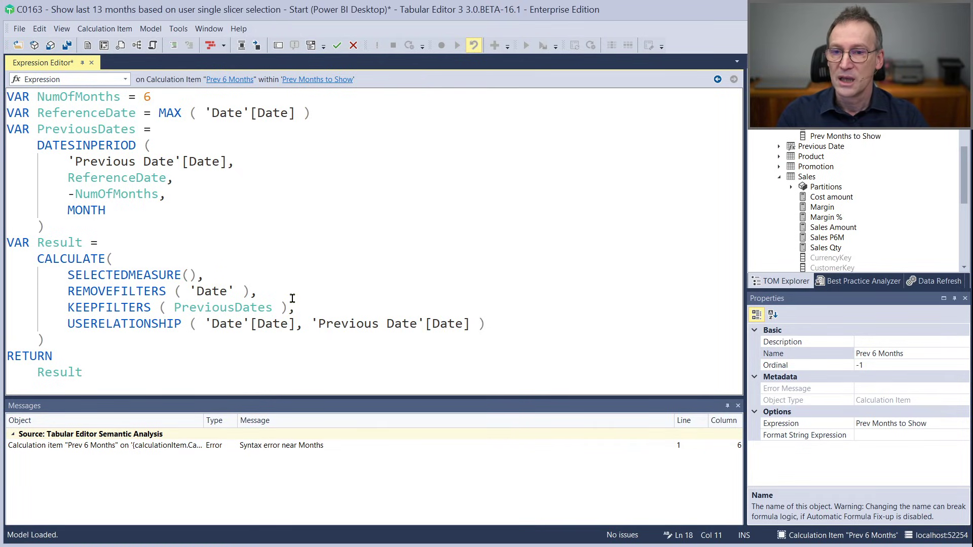
pyautogui.click(360, 247)
pyautogui.hotkey('ctrl', 's')
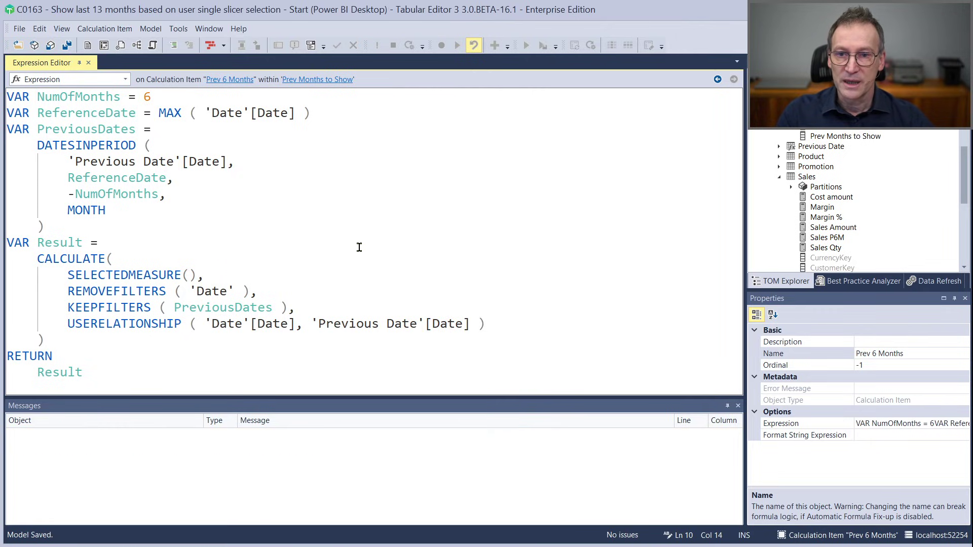
# Switch to Power BI Desktop, refresh the calculation groups and close the Sales P6M formula editor
pyautogui.hotkey('alt', 'Tab')
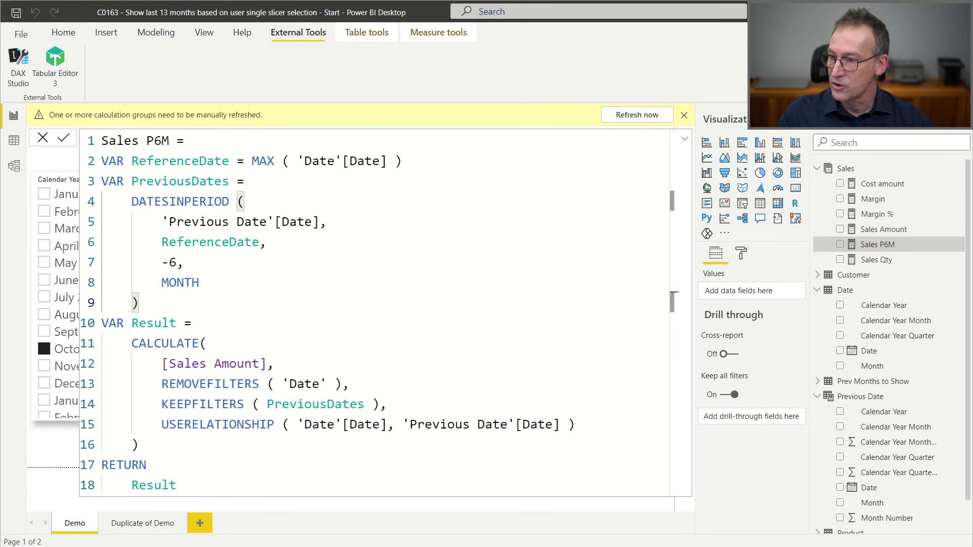
pyautogui.click(637, 115)
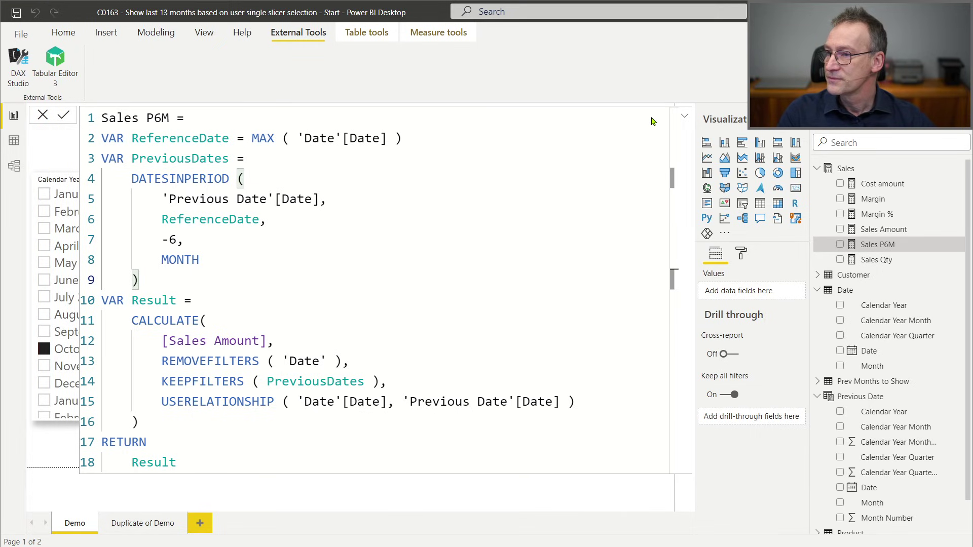
pyautogui.press('Escape')
# Add Prev Months to Show as a visual-level filter on the Sales in the last months chart, set to Prev 6 Months
pyautogui.click(471, 256)
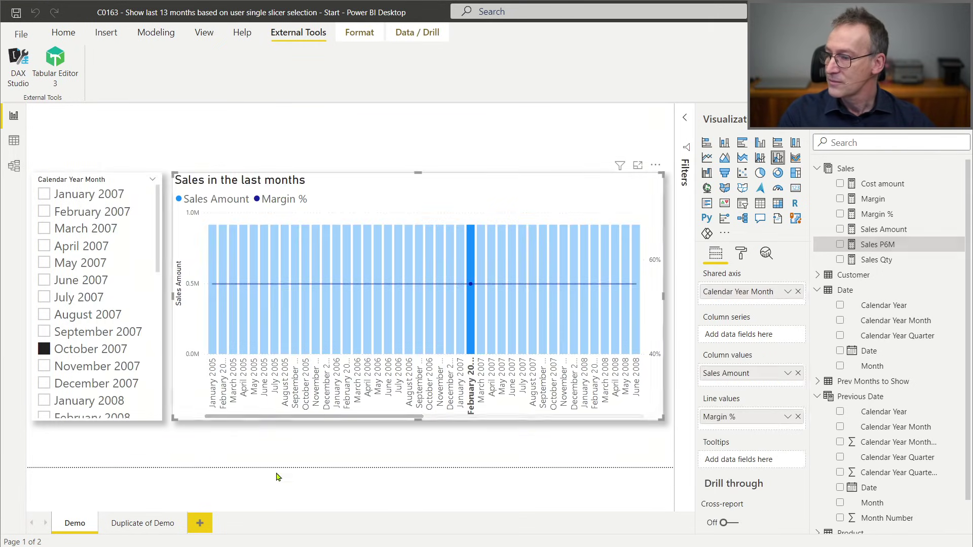
pyautogui.click(474, 234)
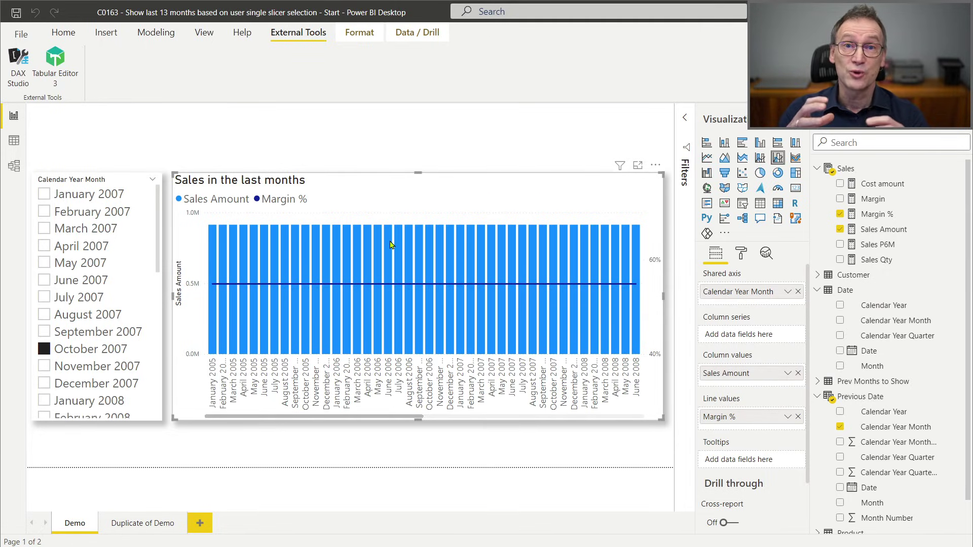
pyautogui.click(816, 381)
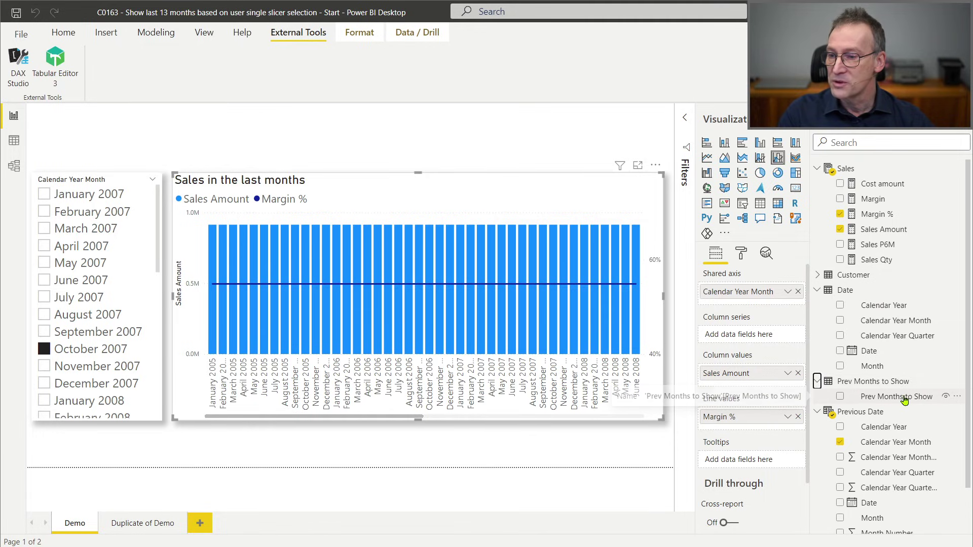
pyautogui.click(687, 120)
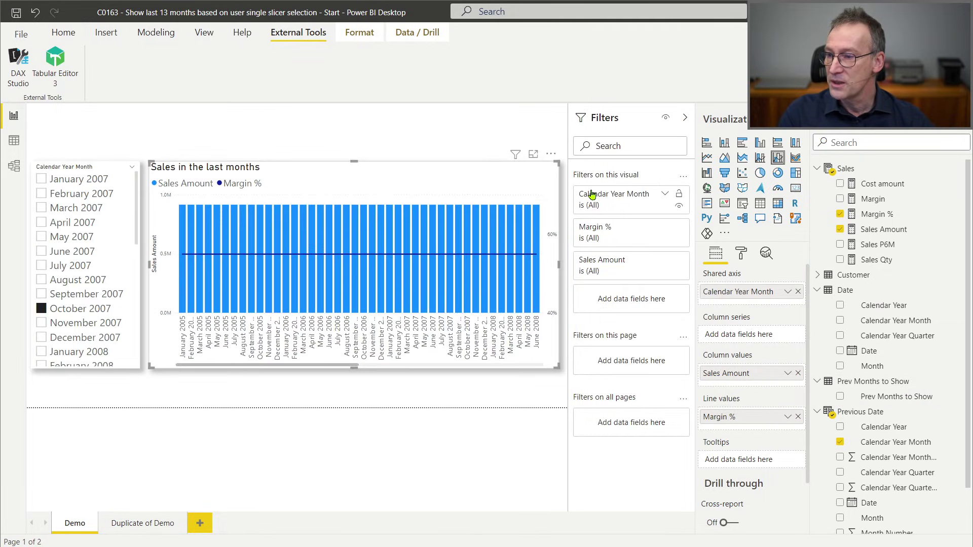
pyautogui.moveTo(888, 399); pyautogui.dragTo(626, 301)
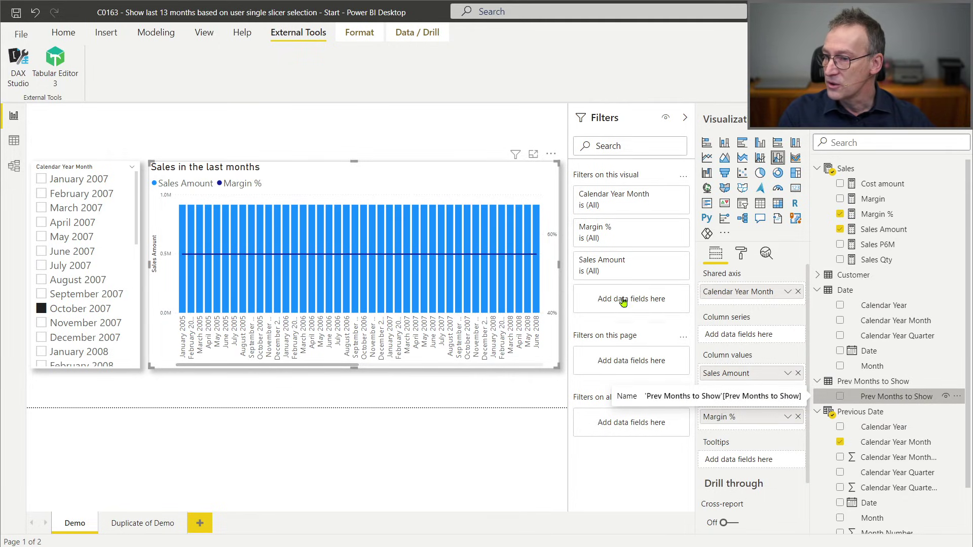
pyautogui.click(604, 310)
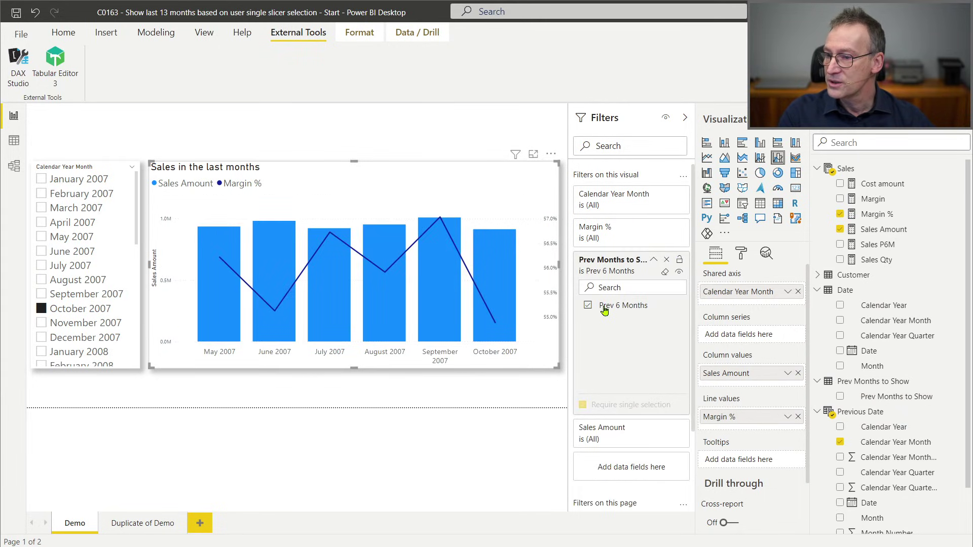
pyautogui.click(505, 425)
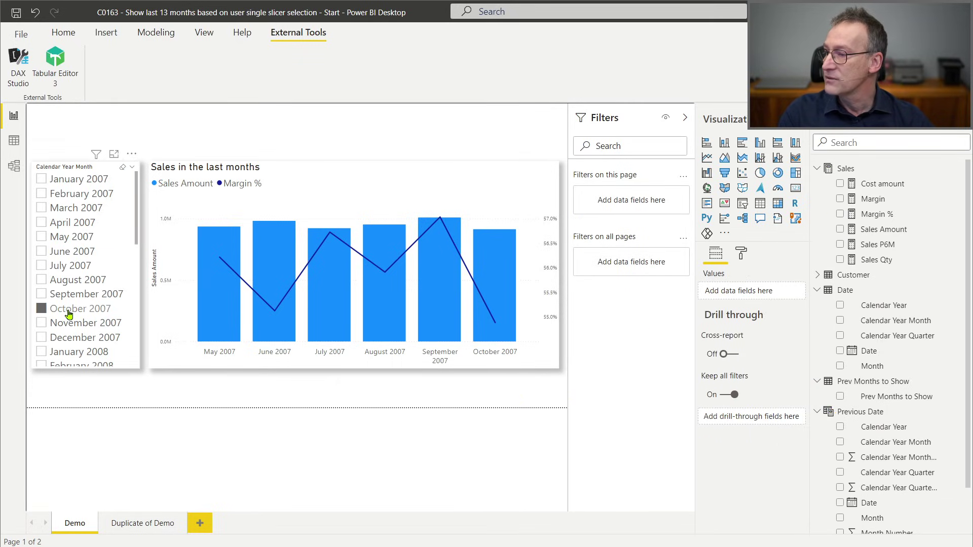
pyautogui.click(686, 119)
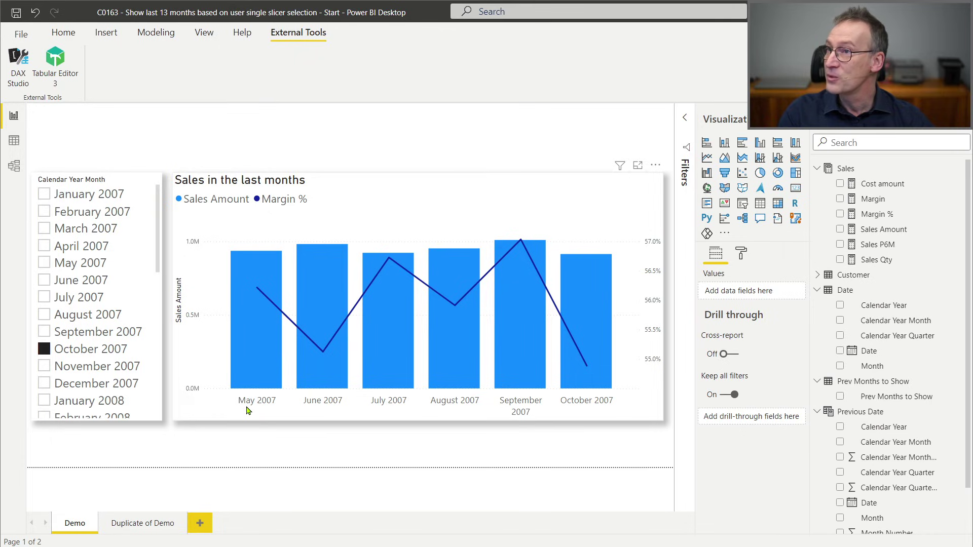
# Test the chart by selecting December 2007 and July 2008 in turn in the Calendar Year Month slicer
pyautogui.click(58, 385)
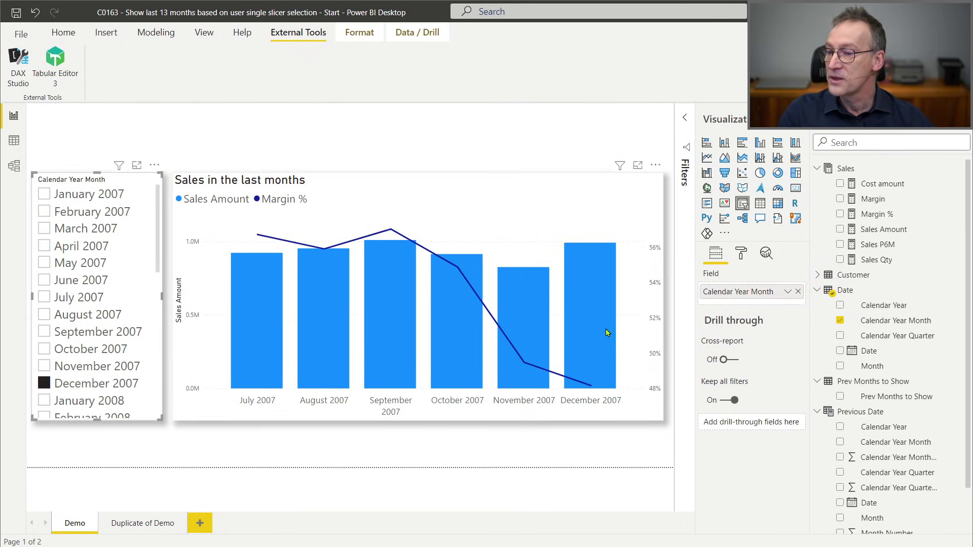
pyautogui.scroll(-3, 76, 395)
pyautogui.click(95, 352)
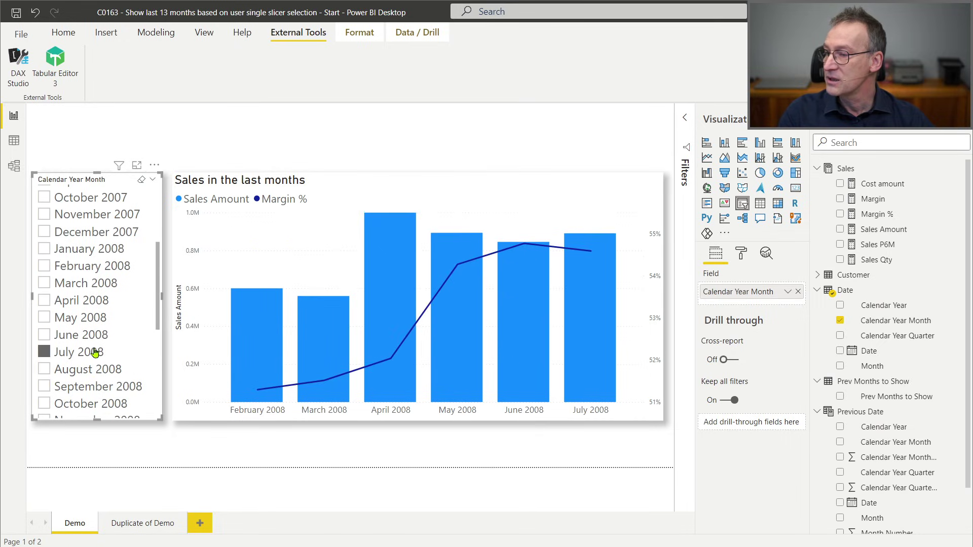